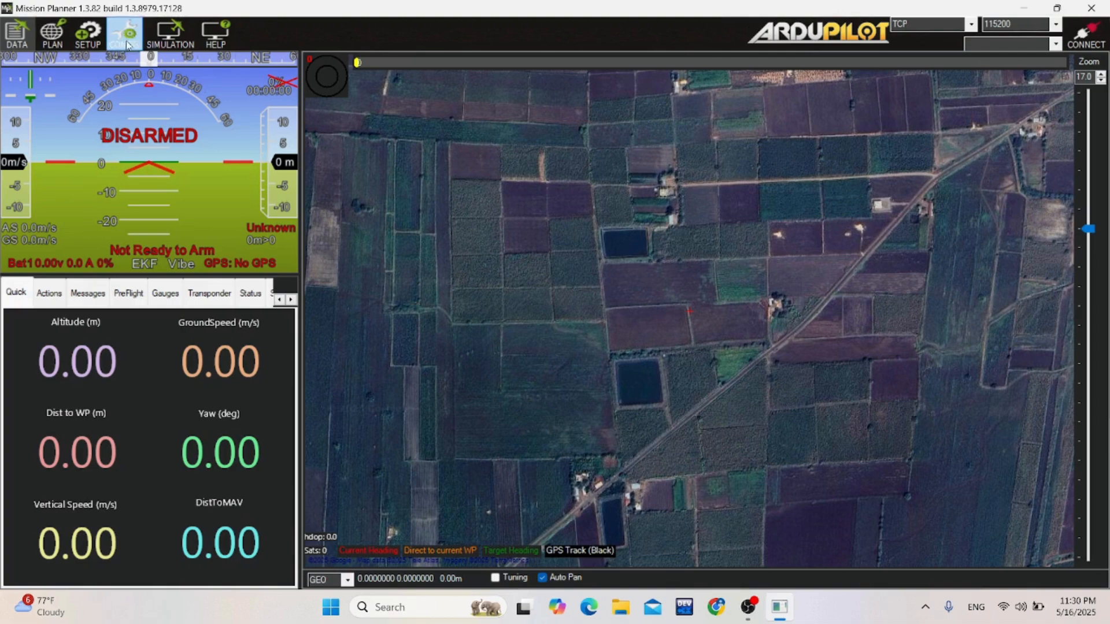
# Open the simulation setup and move the home location marker to the field boundary between the two ponds.
pyautogui.click(189, 36)
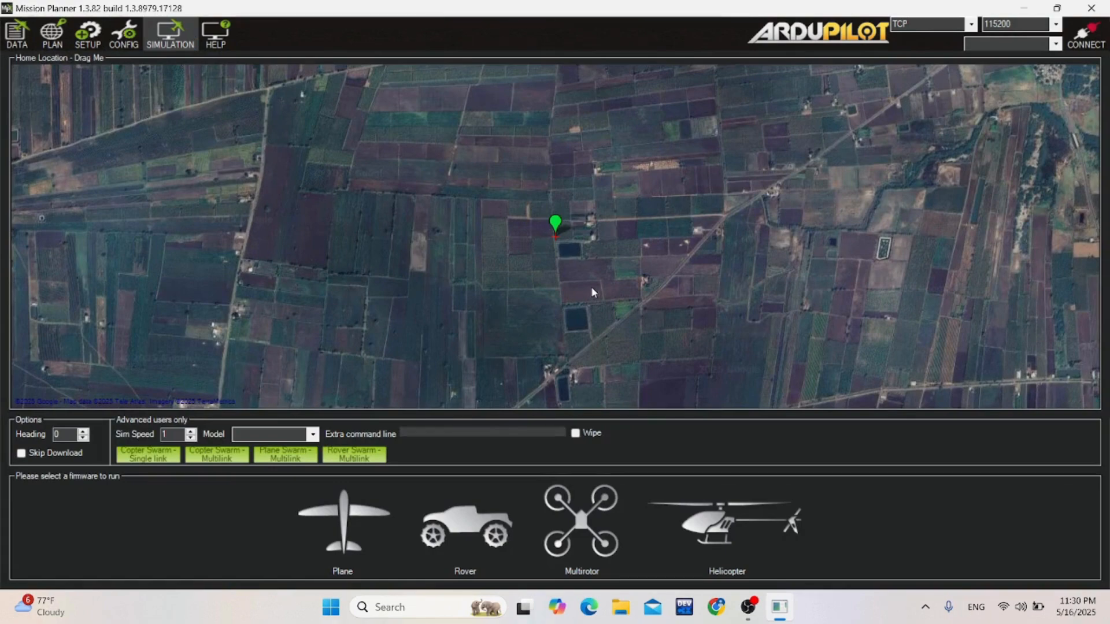
pyautogui.scroll(1, 594, 293)
pyautogui.moveTo(593, 293); pyautogui.dragTo(582, 265)
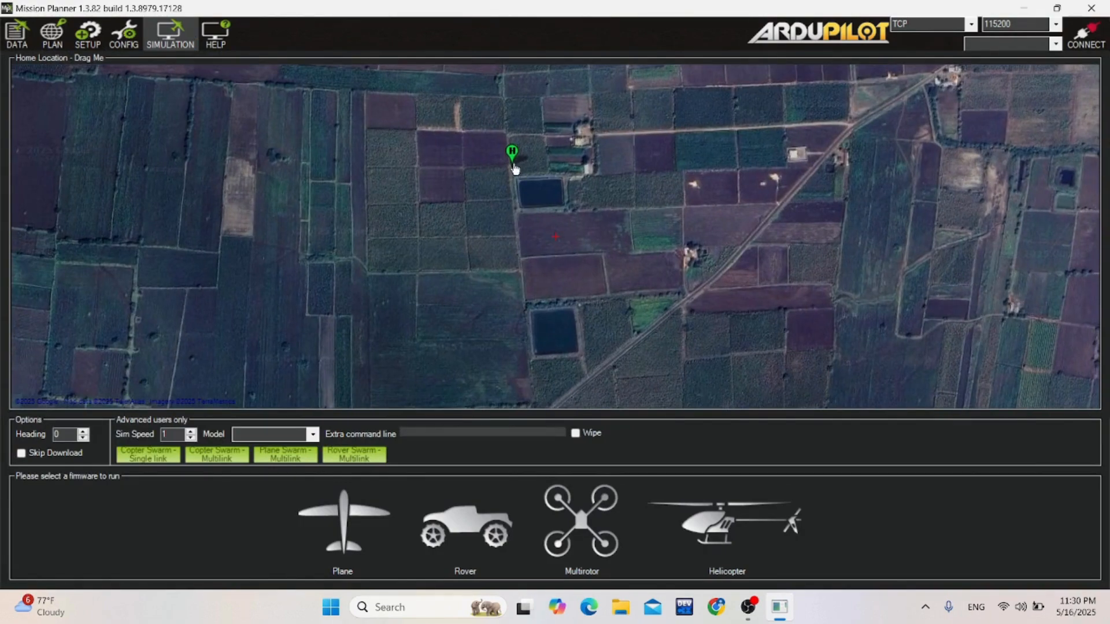
pyautogui.moveTo(516, 168)
pyautogui.mouseDown()
pyautogui.moveTo(506, 225)
pyautogui.moveTo(555, 252)
pyautogui.moveTo(599, 258)
pyautogui.mouseUp()
pyautogui.scroll(1, 629, 268)
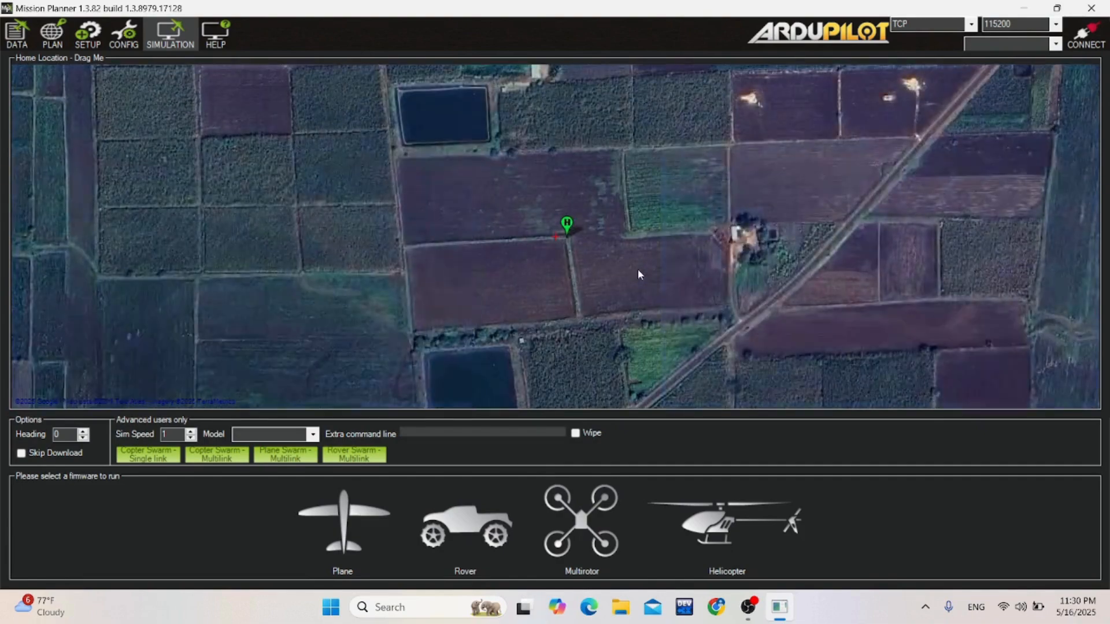
pyautogui.scroll(-1, 577, 304)
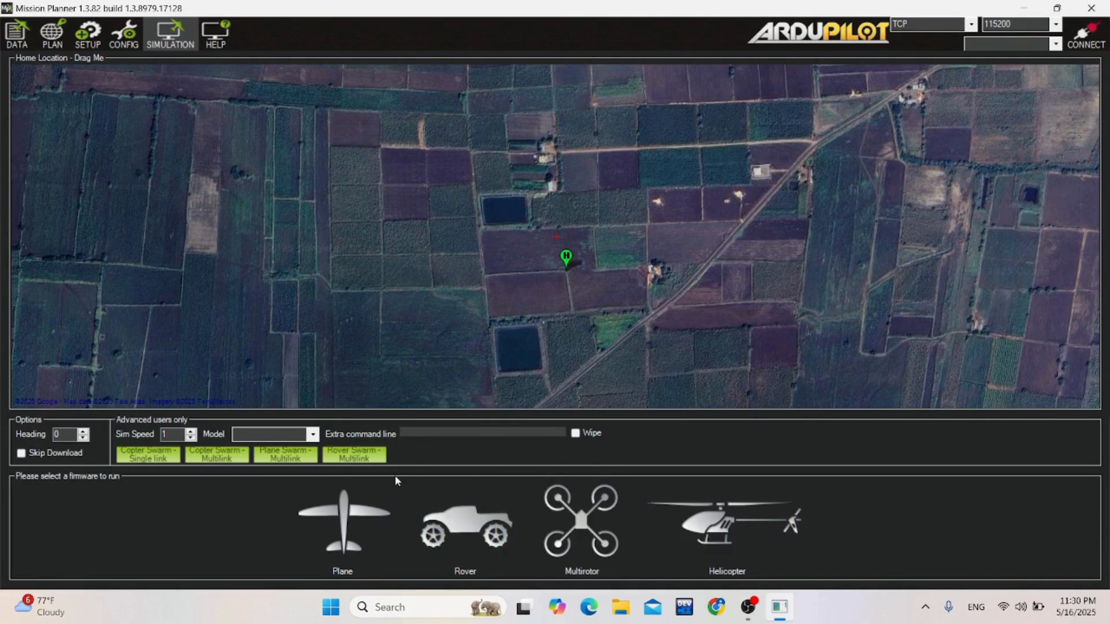
pyautogui.click(312, 434)
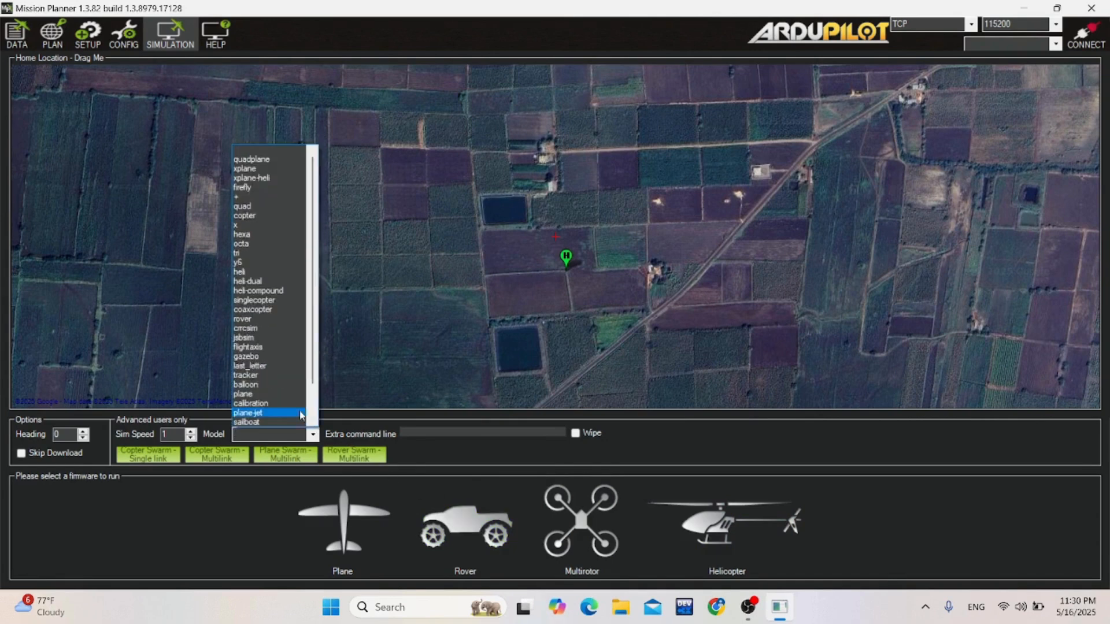
pyautogui.scroll(-2, 265, 337)
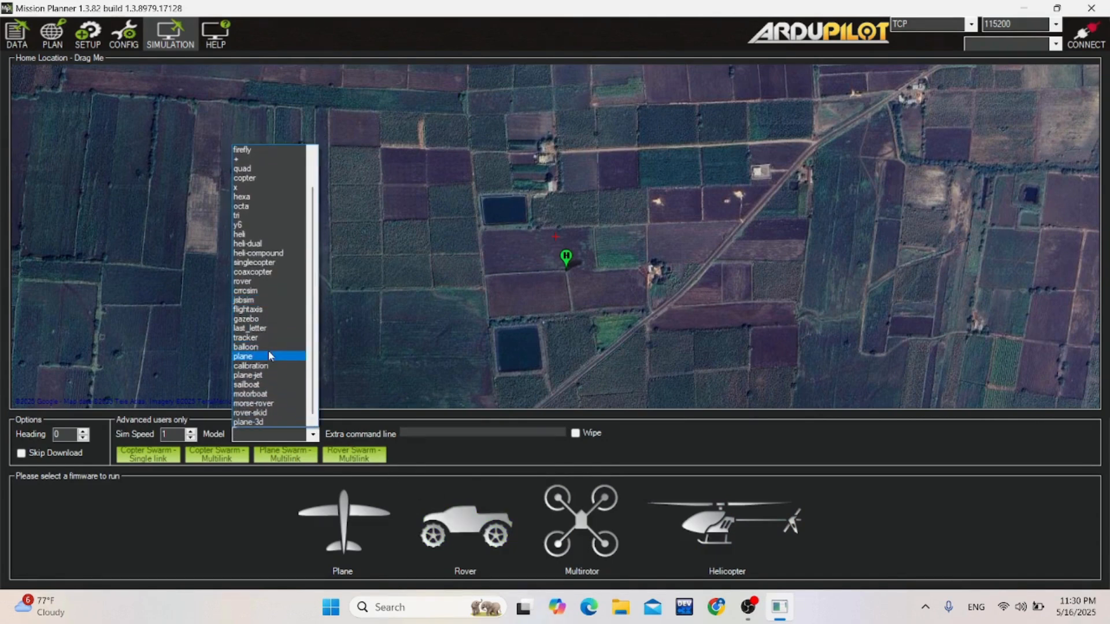
pyautogui.click(311, 437)
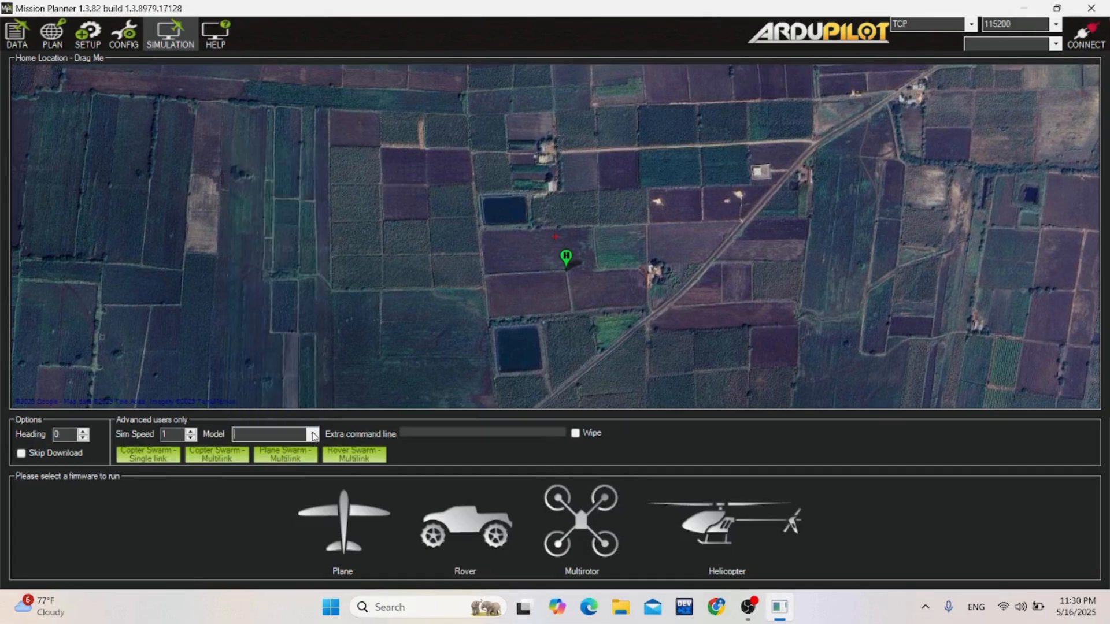
# Start a Multirotor simulation using the Stable firmware version.
pyautogui.click(588, 529)
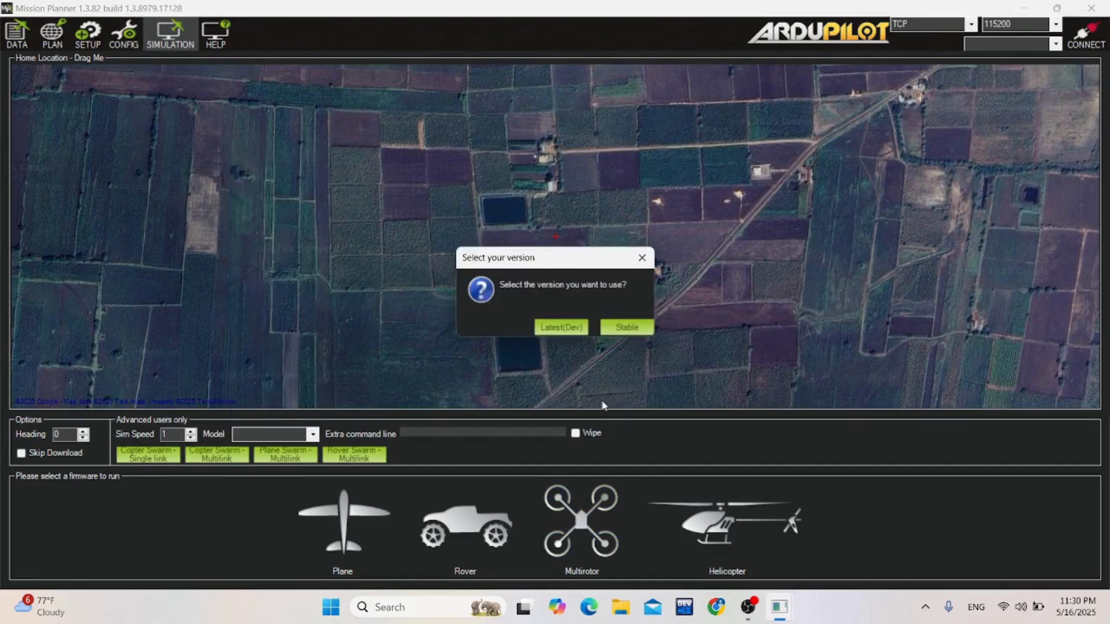
pyautogui.click(627, 329)
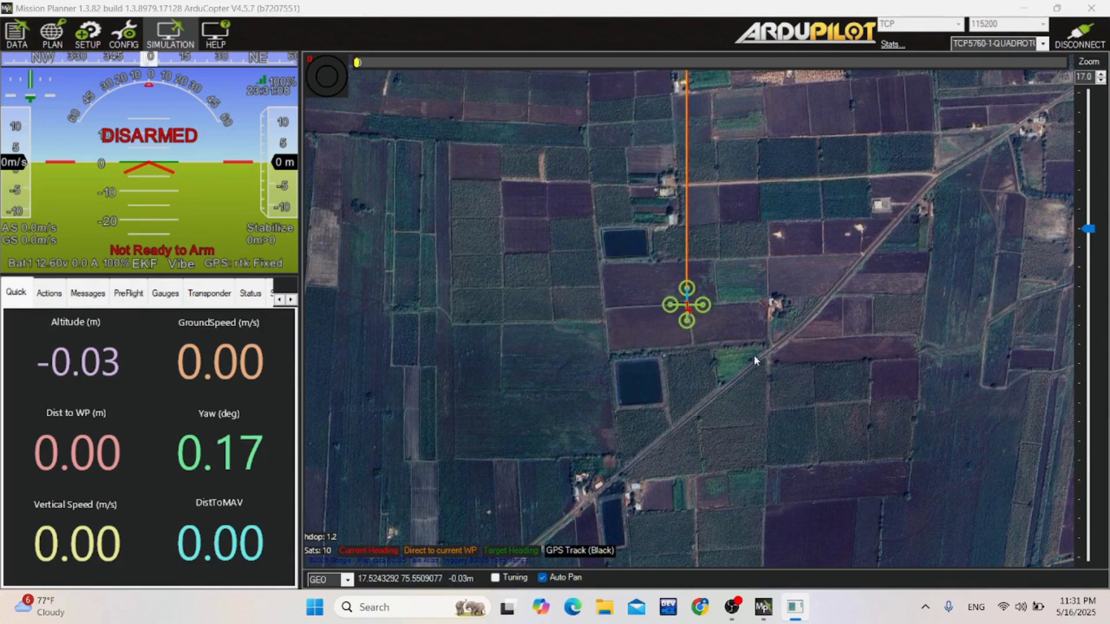
pyautogui.scroll(1, 707, 363)
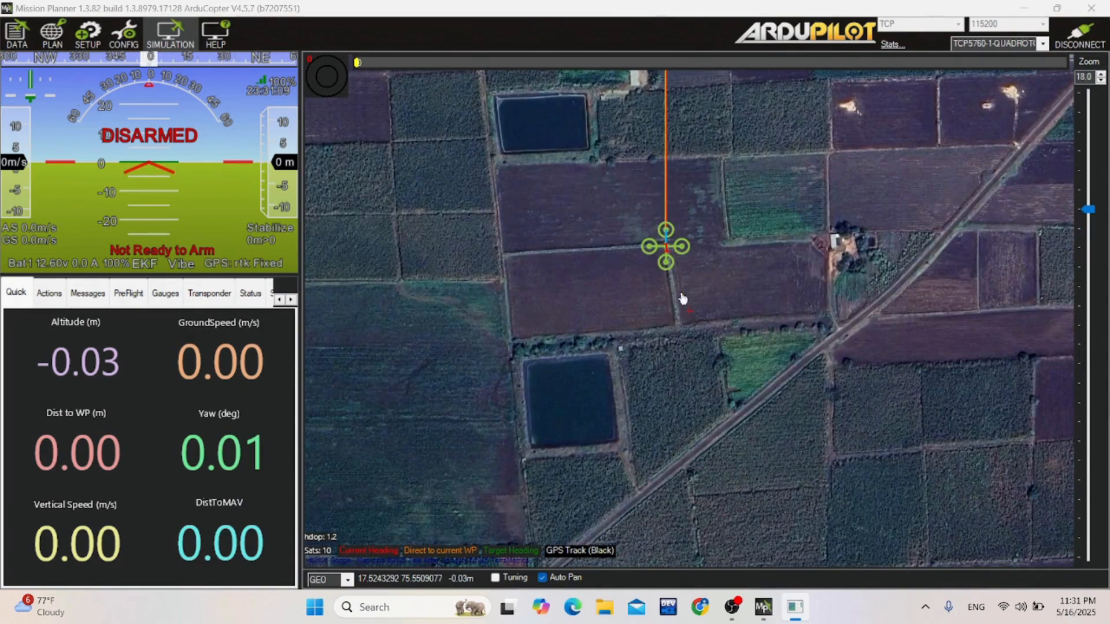
pyautogui.moveTo(681, 297); pyautogui.dragTo(691, 333)
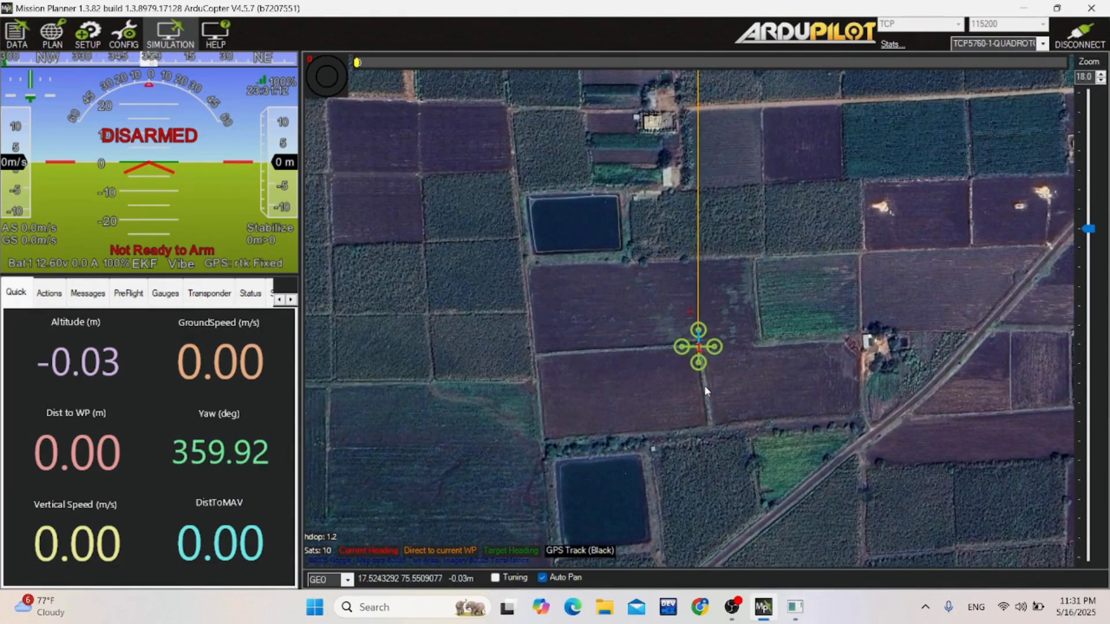
pyautogui.scroll(-1, 704, 385)
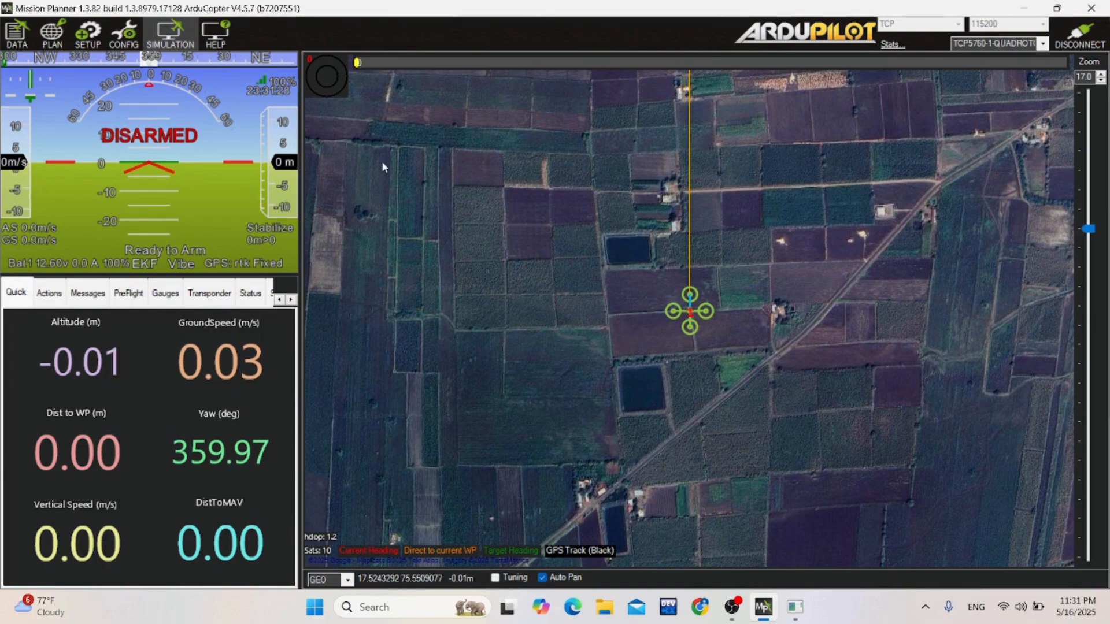
# Open the full parameter list, accept the raw parameter warning and filter the parameters by "fence_".
pyautogui.click(126, 38)
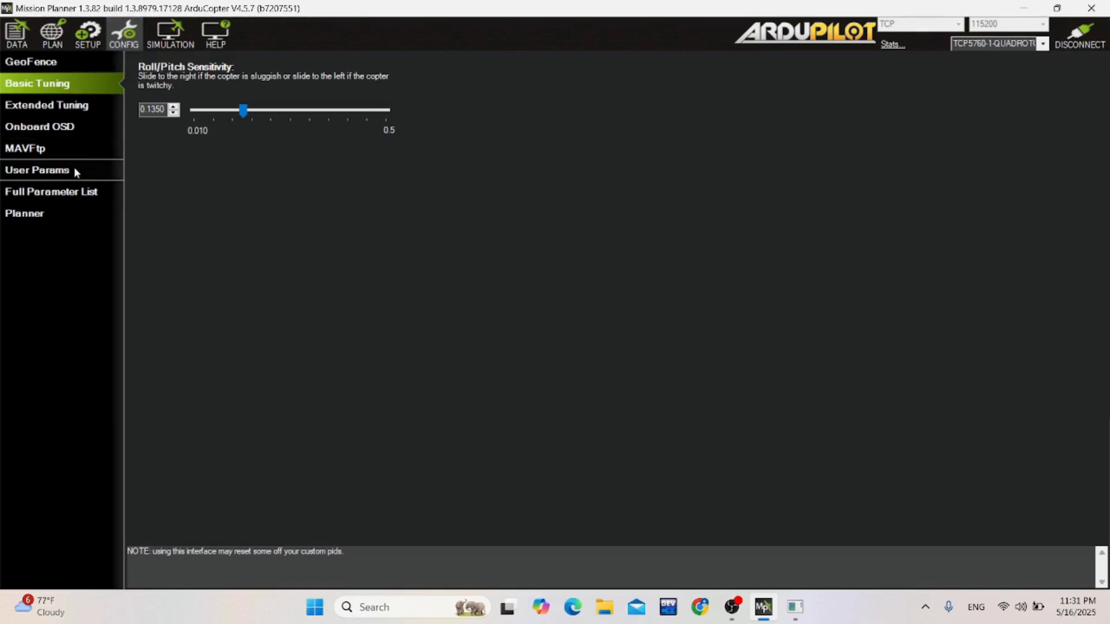
pyautogui.click(71, 193)
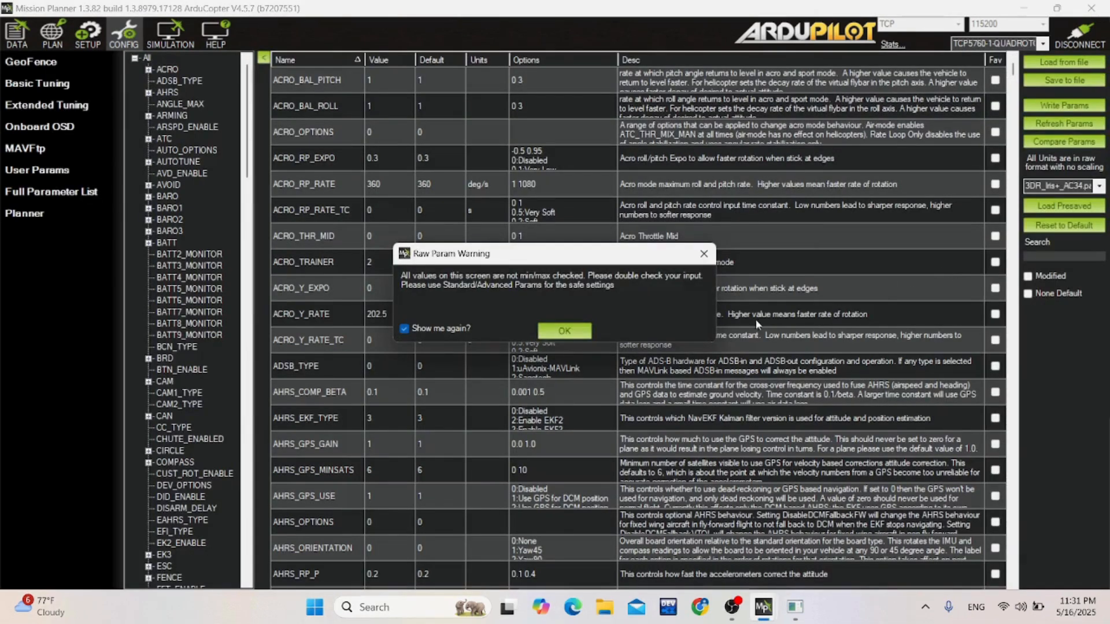
pyautogui.click(579, 331)
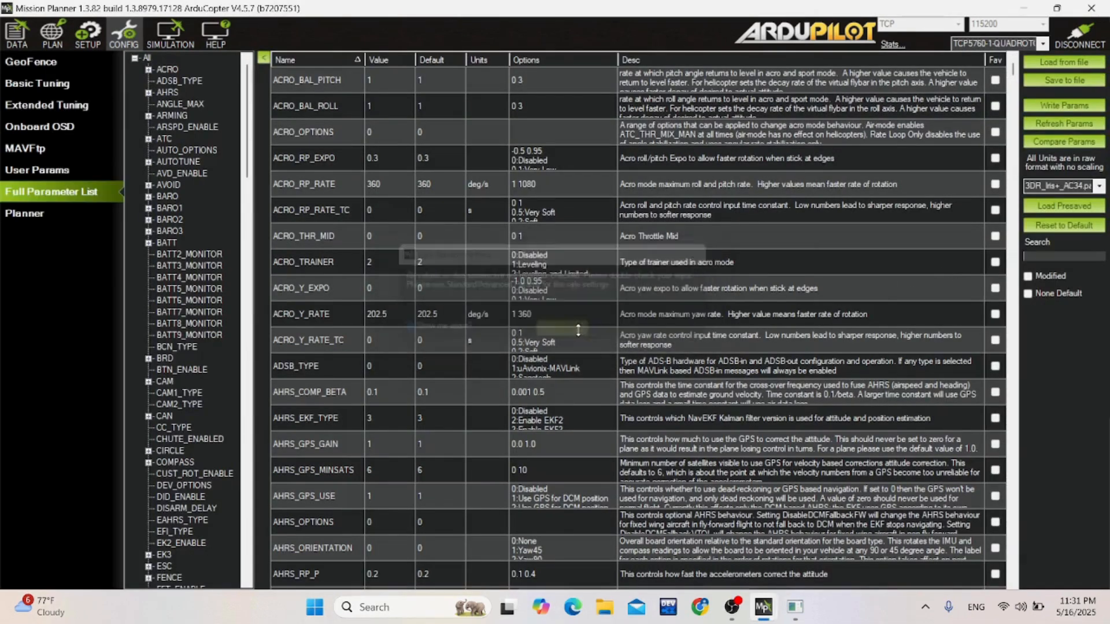
pyautogui.click(1035, 260)
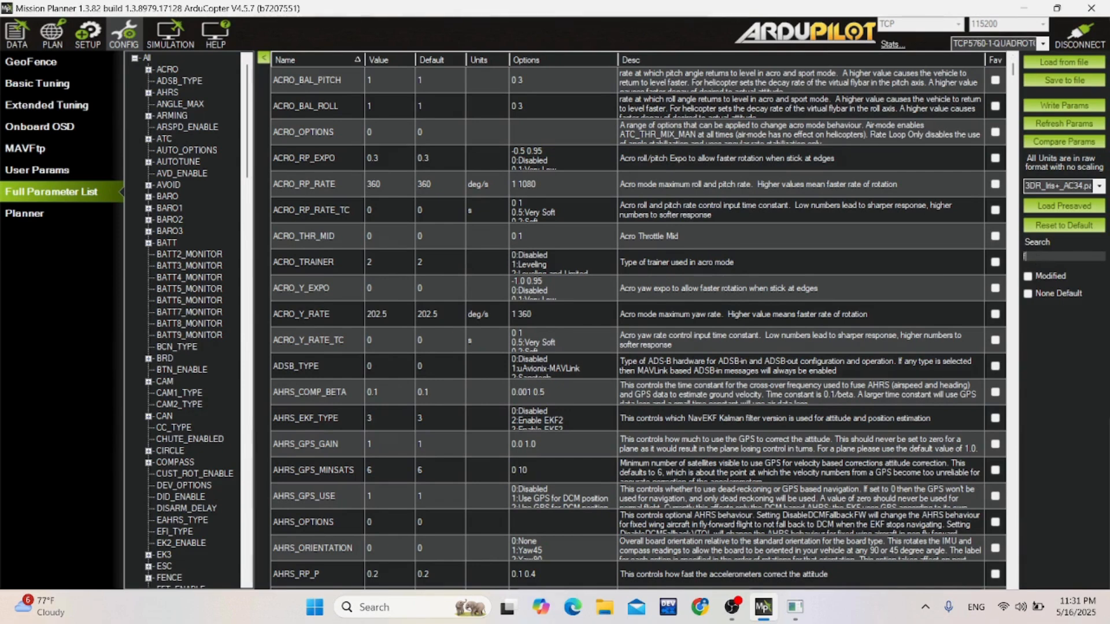
pyautogui.write('ence')
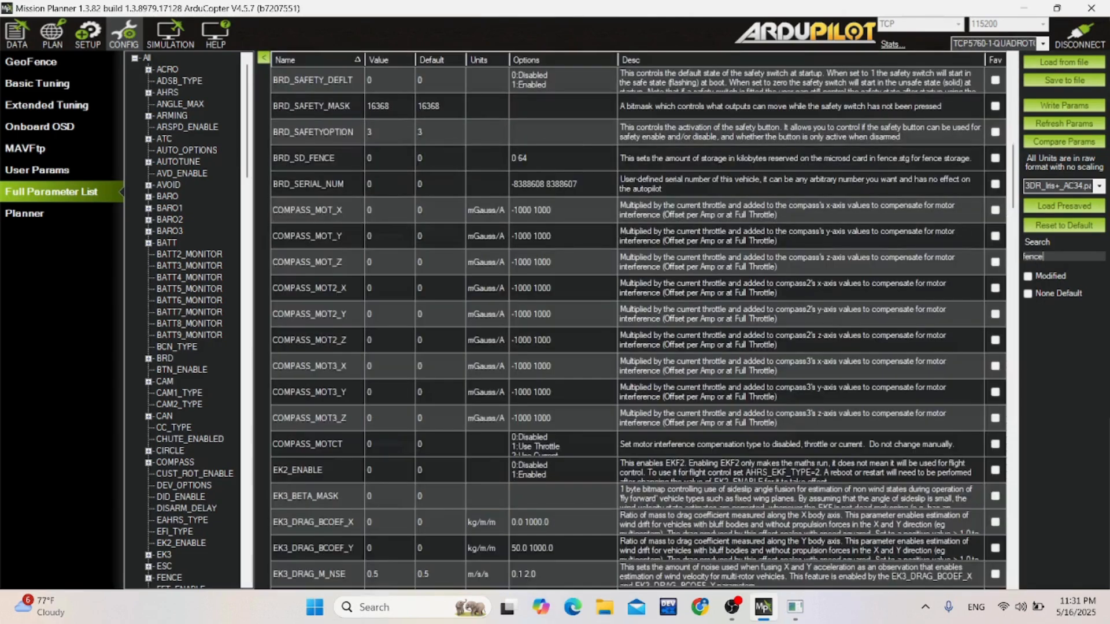
pyautogui.write('_')
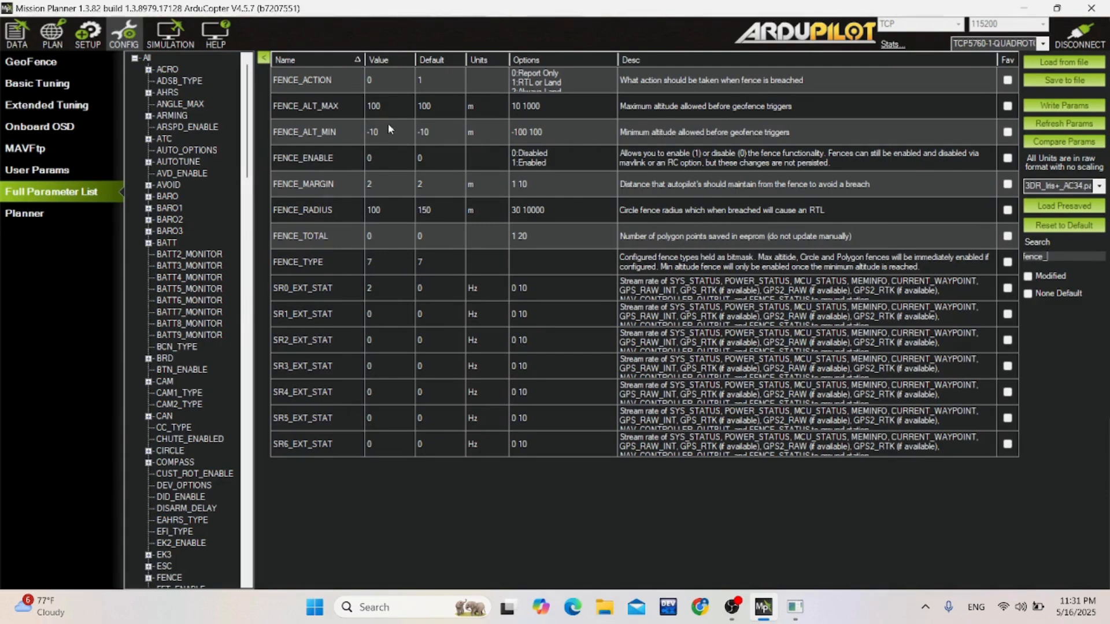
# Set FENCE_ACTION to 1 (RTL or Land) and FENCE_ALT_MAX to 500 m.
pyautogui.click(387, 82)
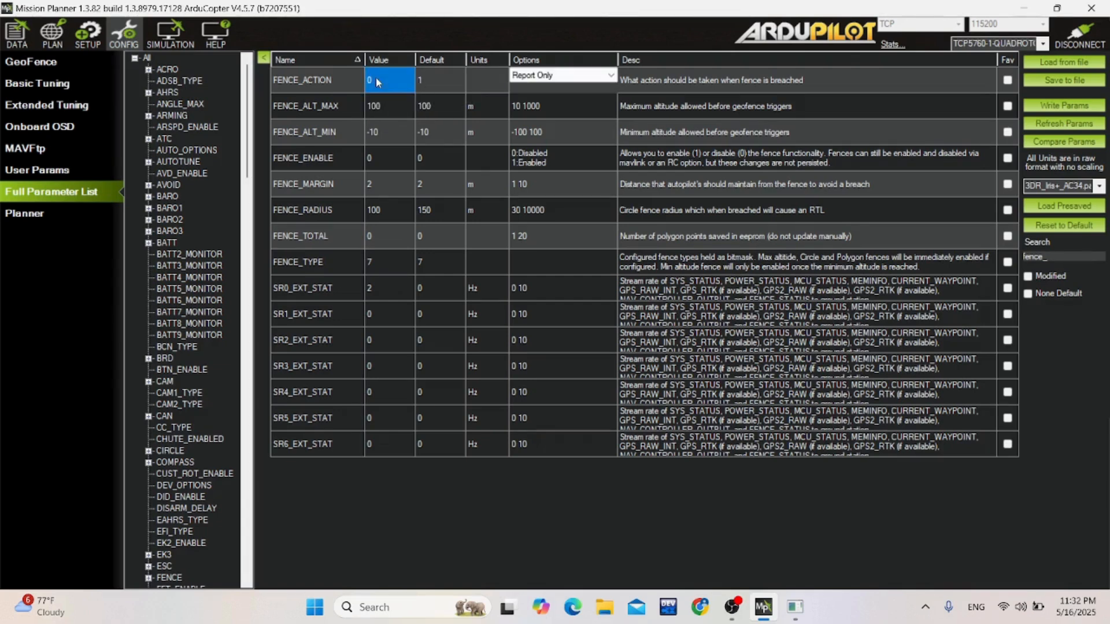
pyautogui.write('1')
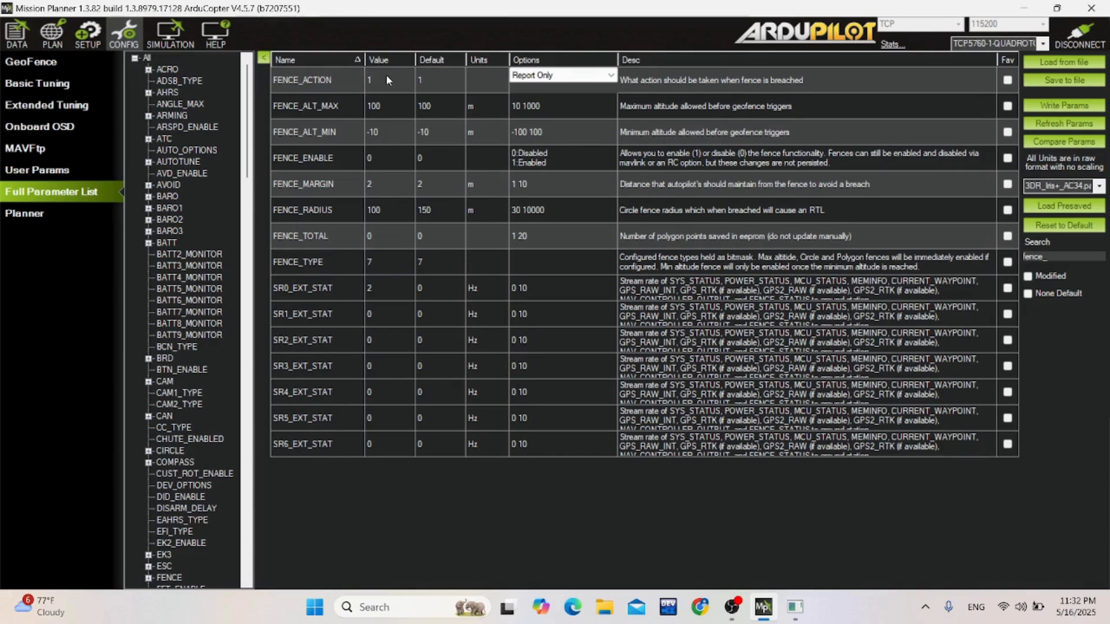
pyautogui.click(591, 85)
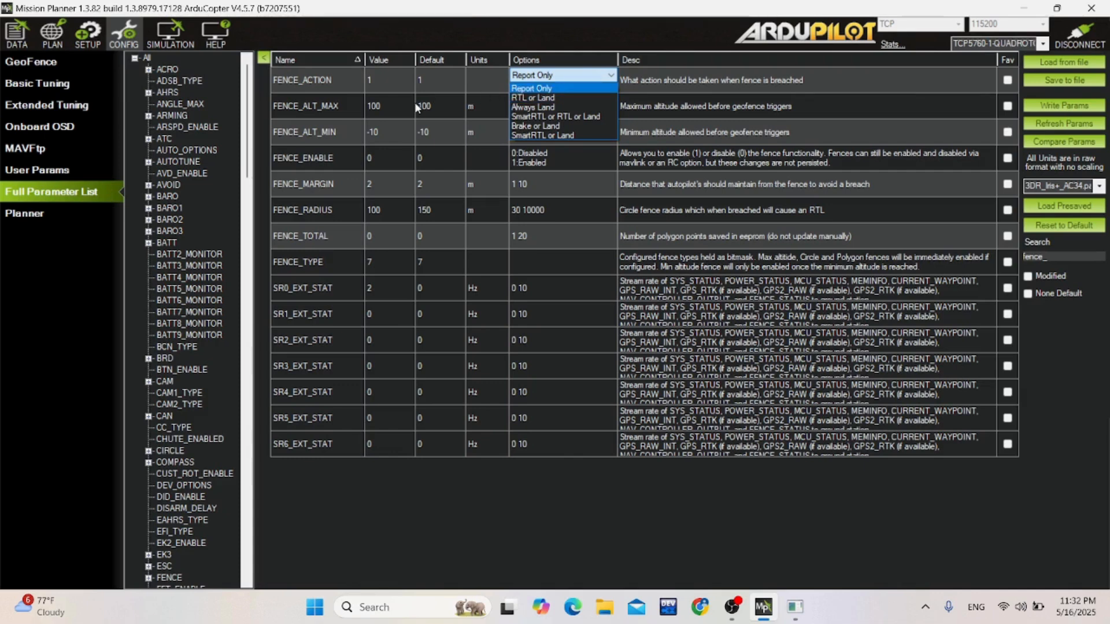
pyautogui.click(399, 111)
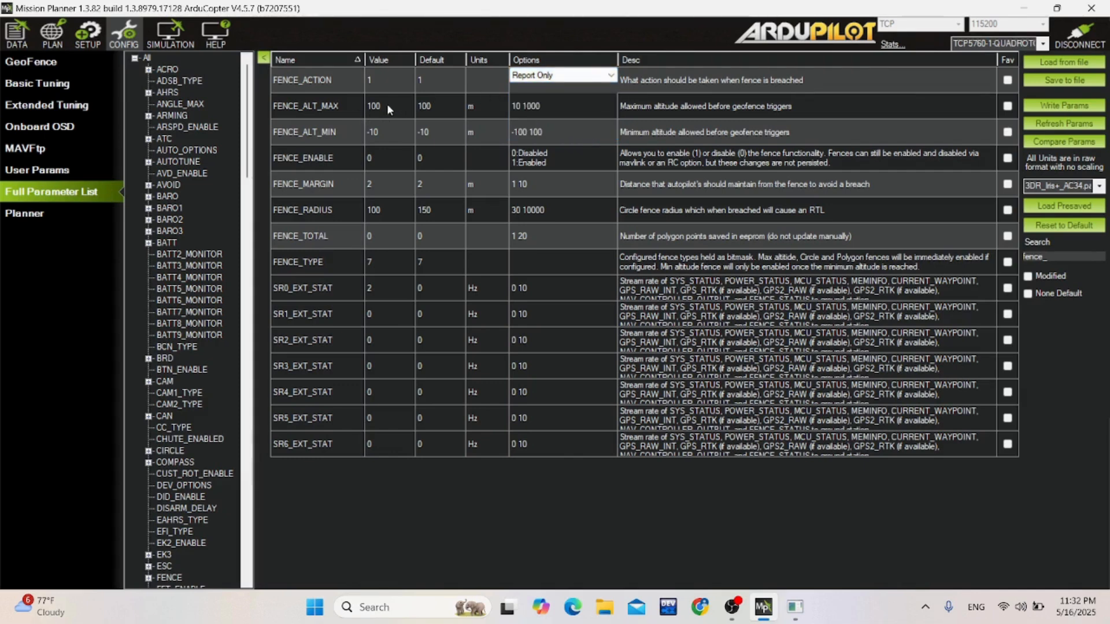
pyautogui.click(387, 103)
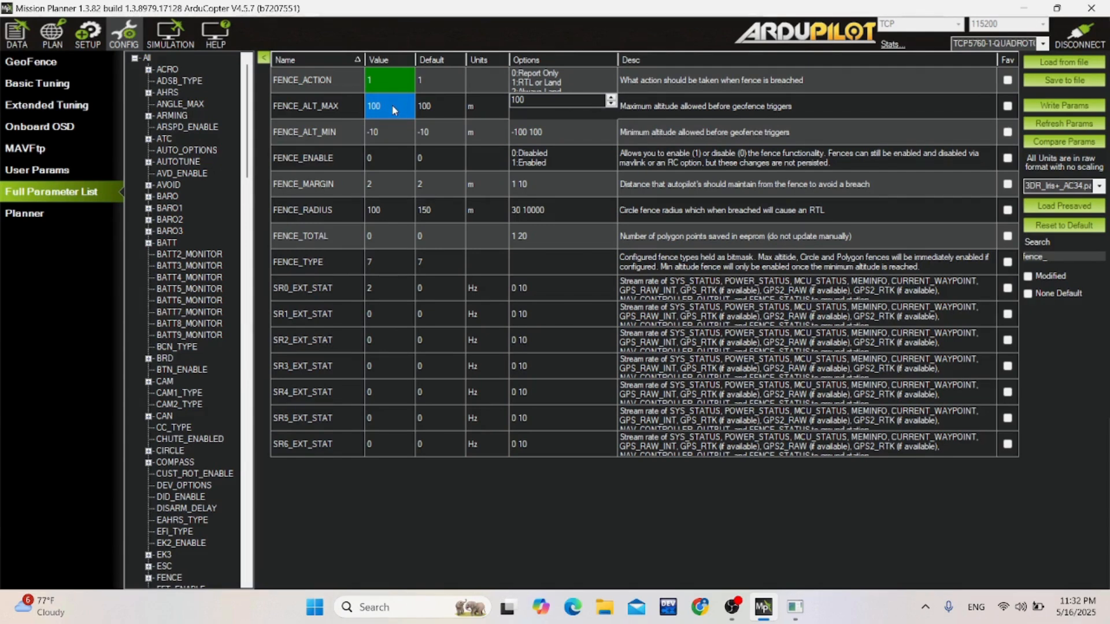
pyautogui.write('500')
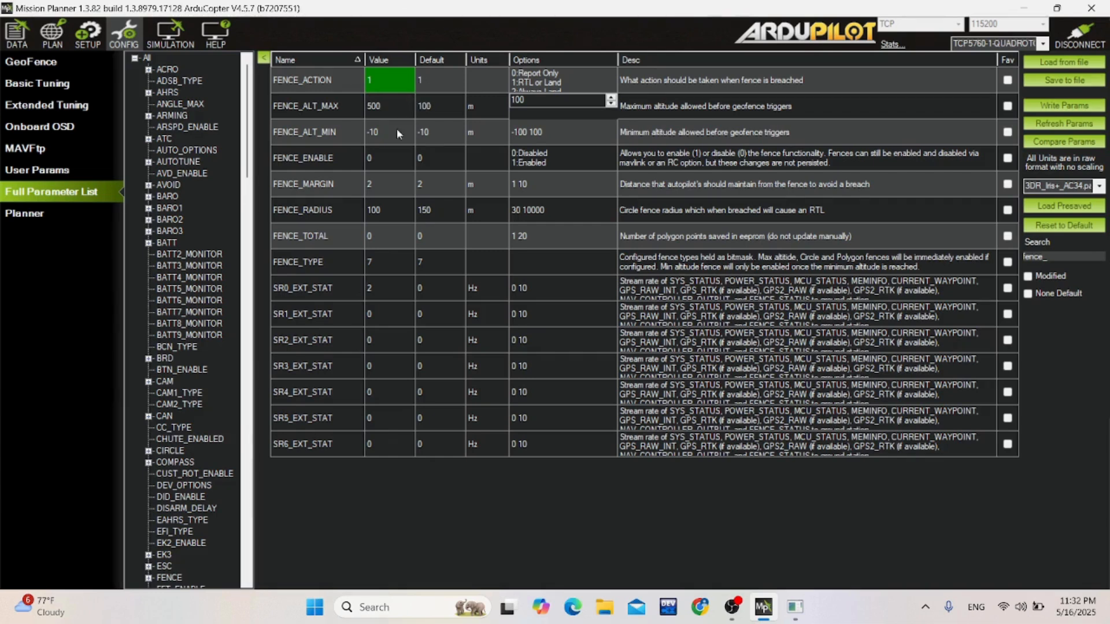
# Enable the fence by setting FENCE_ENABLE to 1, and set FENCE_RADIUS to 1000 m.
pyautogui.click(386, 160)
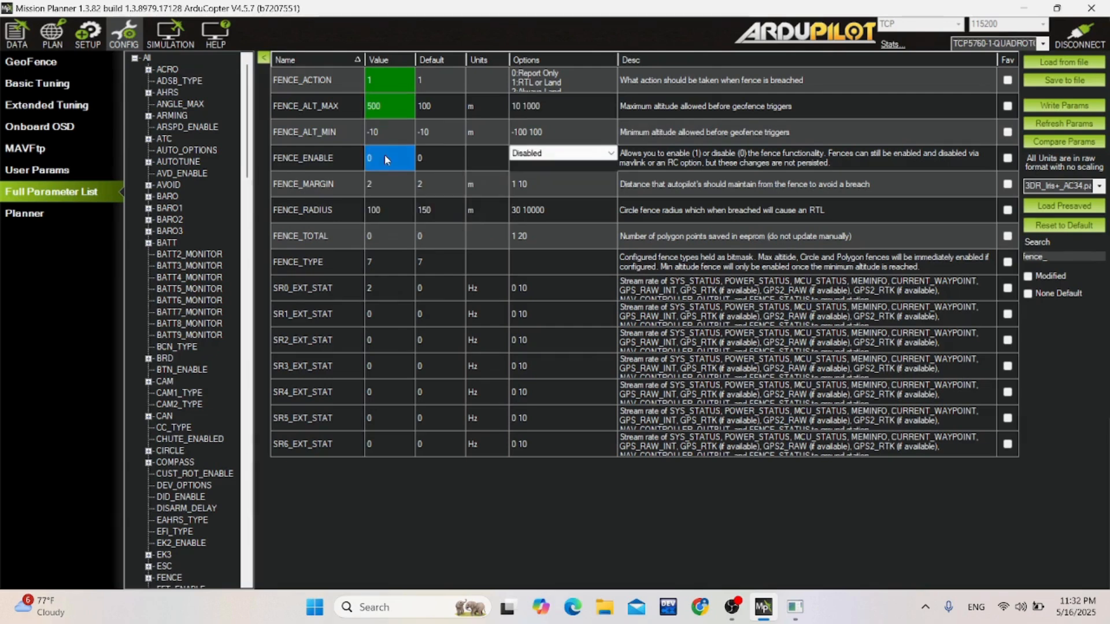
pyautogui.write('1')
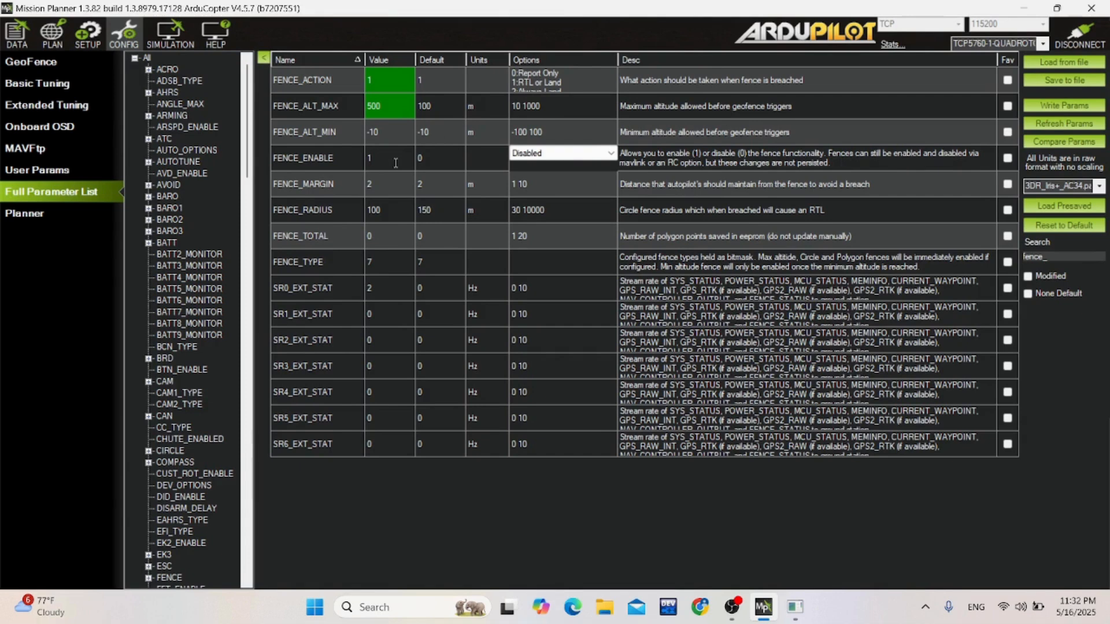
pyautogui.click(393, 209)
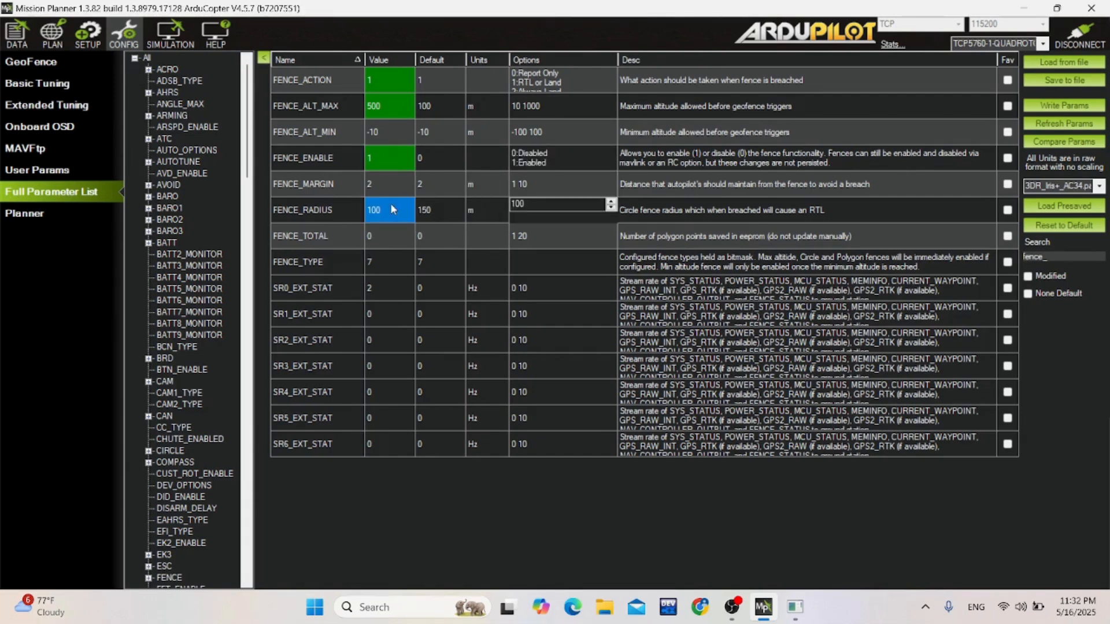
pyautogui.write('1000')
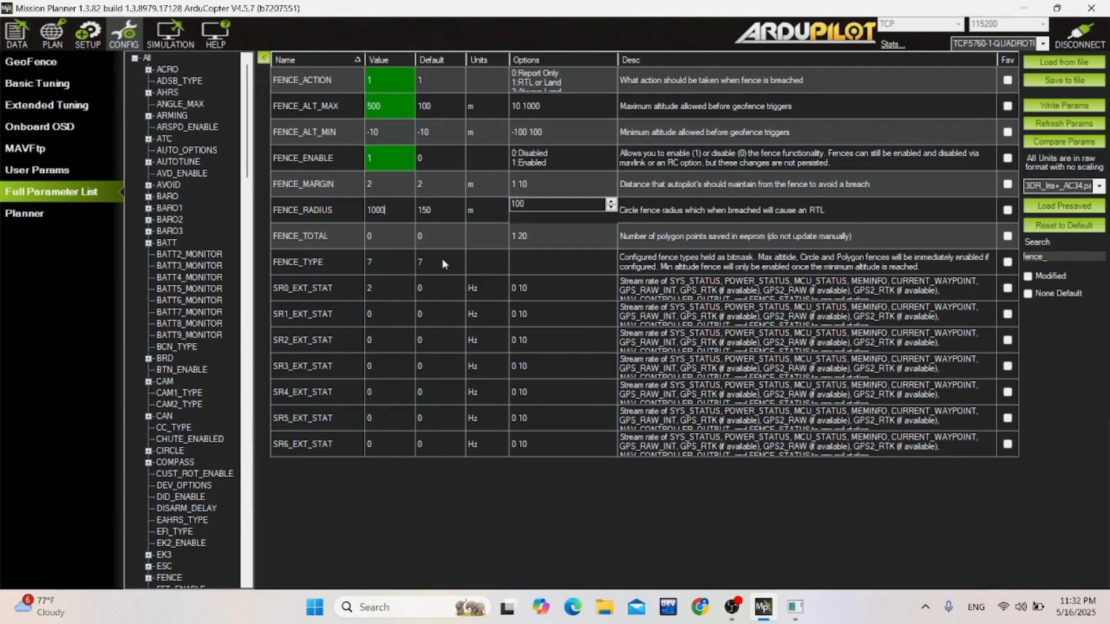
# Write the changed fence parameters to the vehicle and confirm the write.
pyautogui.click(1065, 107)
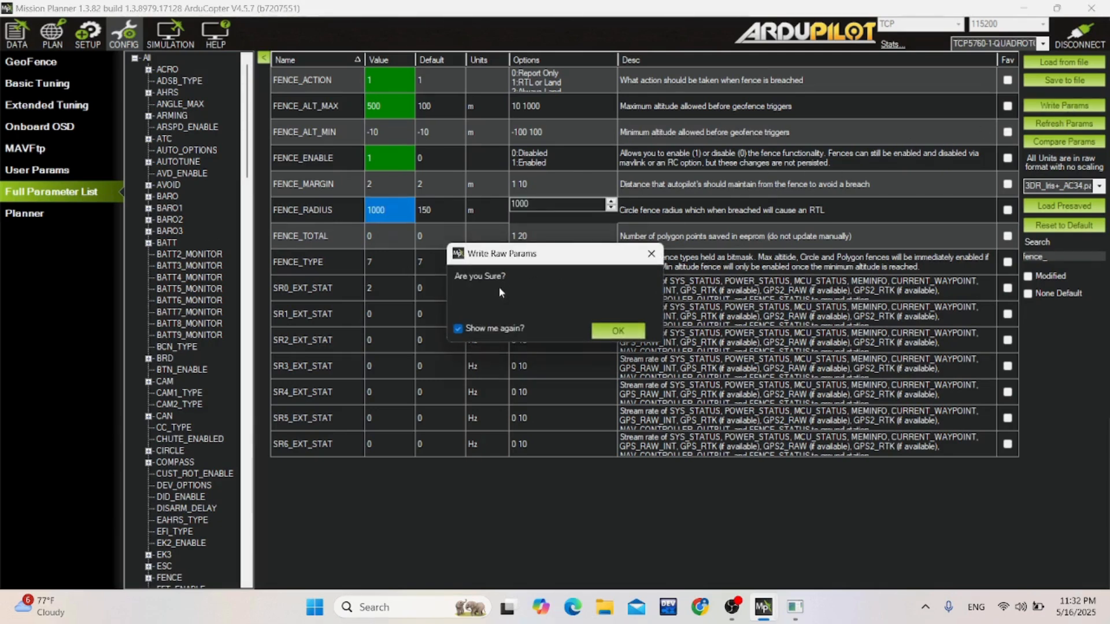
pyautogui.click(617, 331)
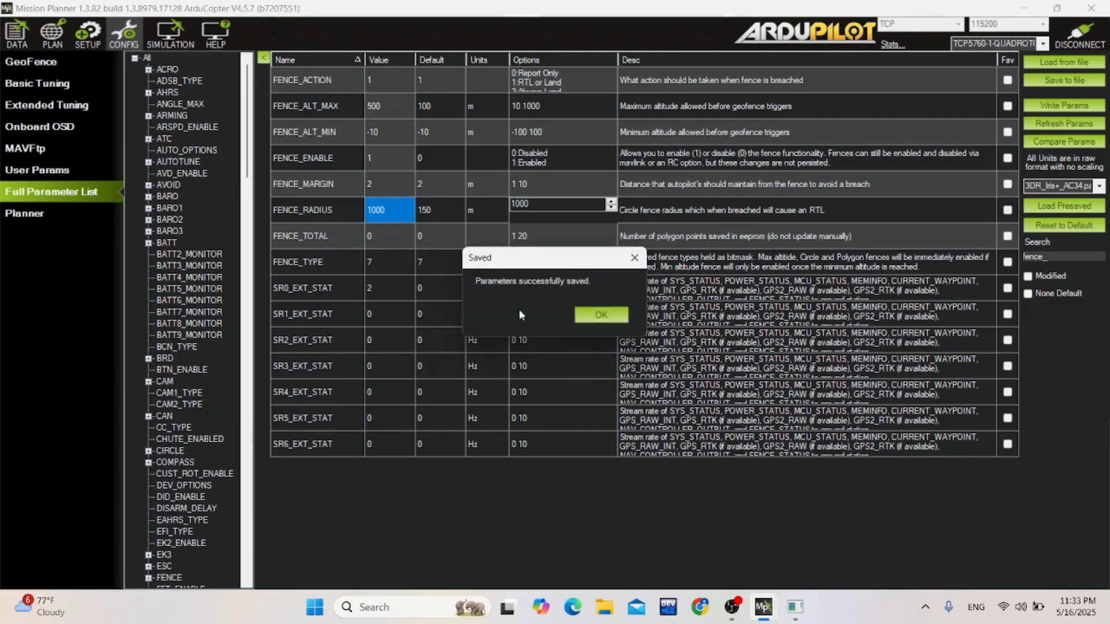
pyautogui.click(587, 315)
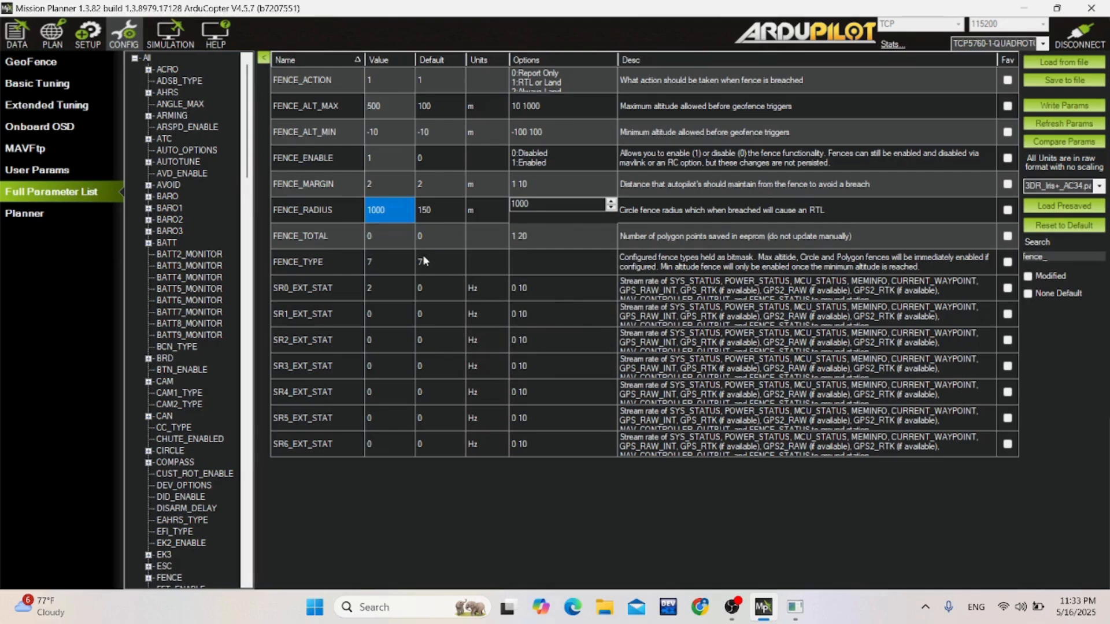
# Open the flight planning map around the quadcopter's home position.
pyautogui.click(59, 46)
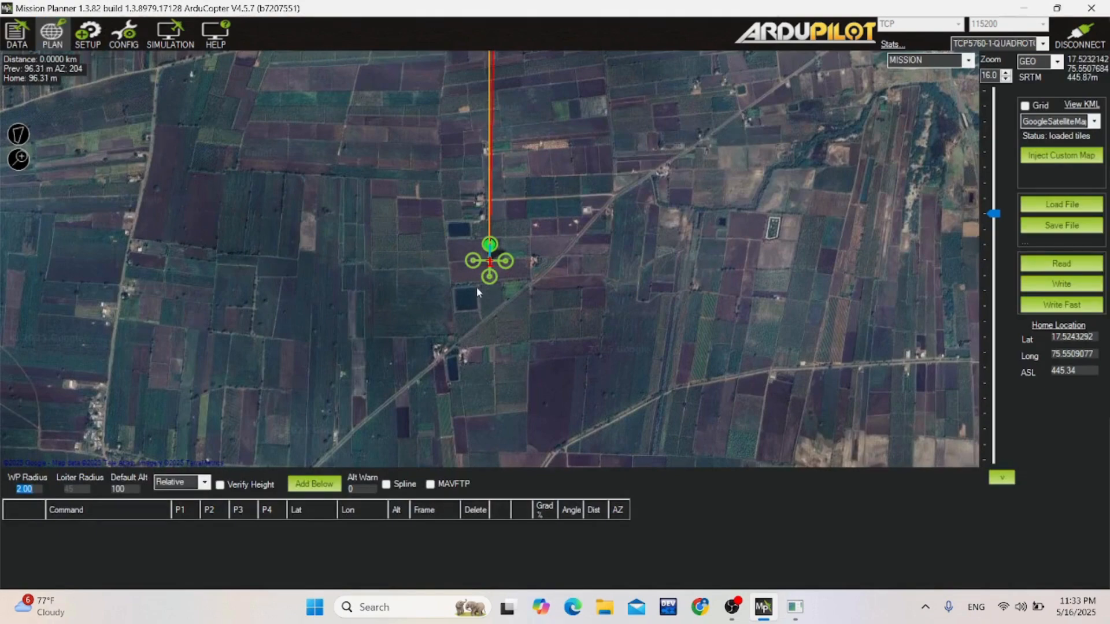
pyautogui.scroll(1, 475, 288)
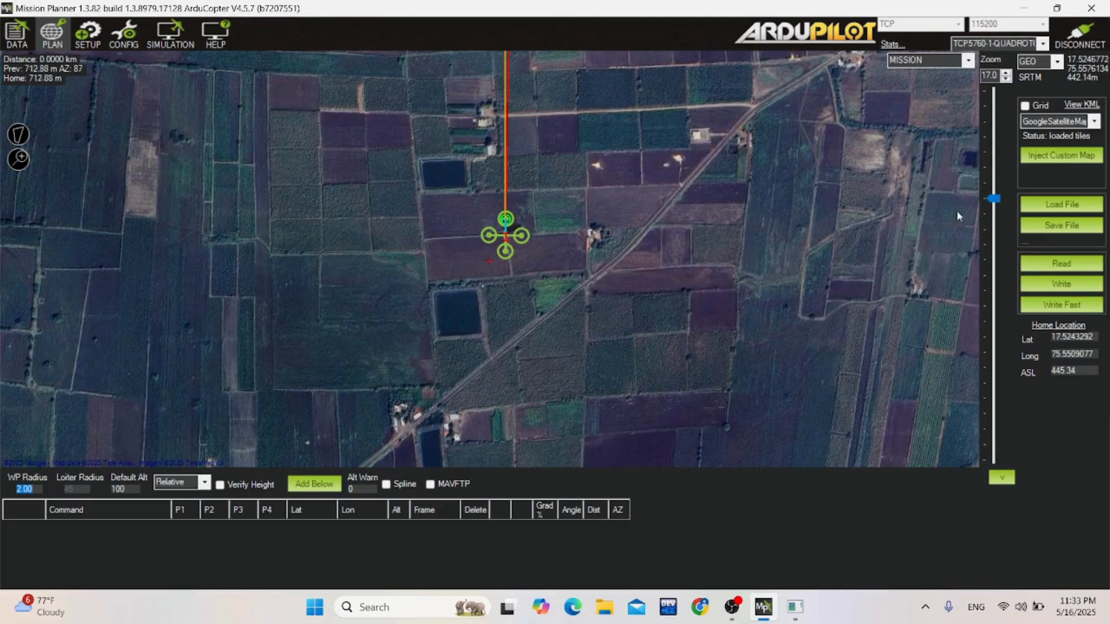
pyautogui.moveTo(994, 199)
pyautogui.mouseDown()
pyautogui.moveTo(998, 173)
pyautogui.moveTo(1000, 183)
pyautogui.mouseUp()
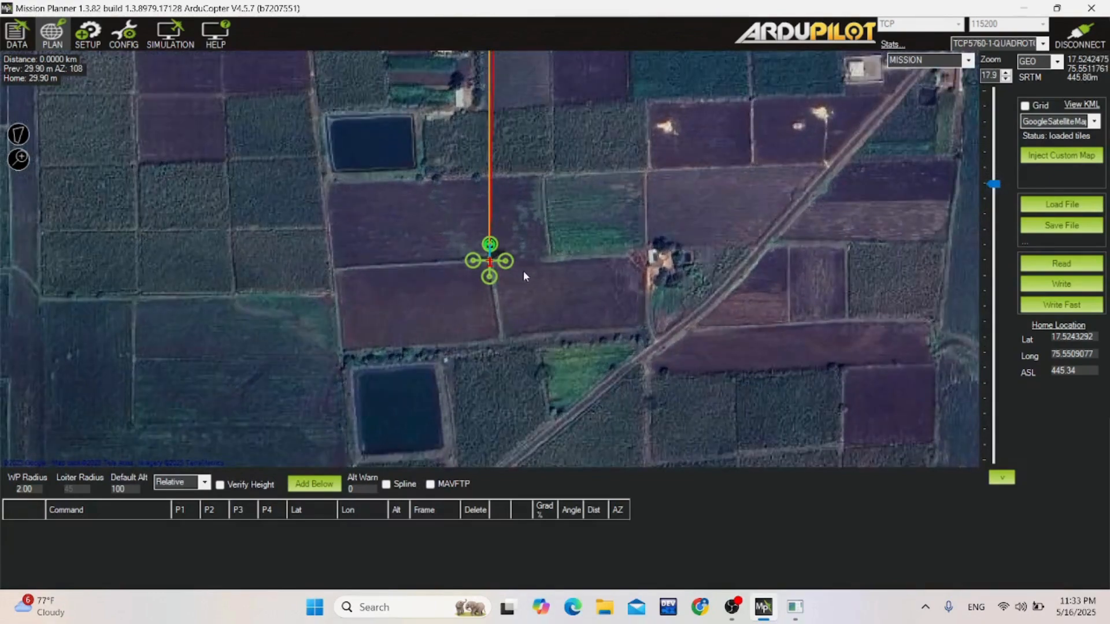
pyautogui.moveTo(529, 228); pyautogui.dragTo(568, 293)
pyautogui.click(568, 293)
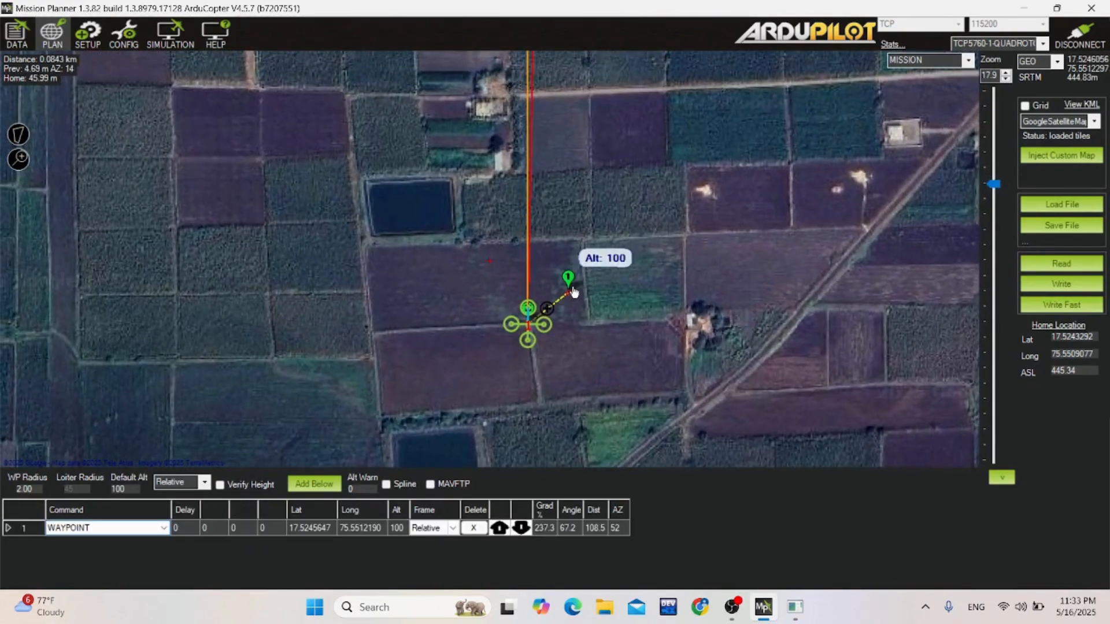
pyautogui.click(473, 528)
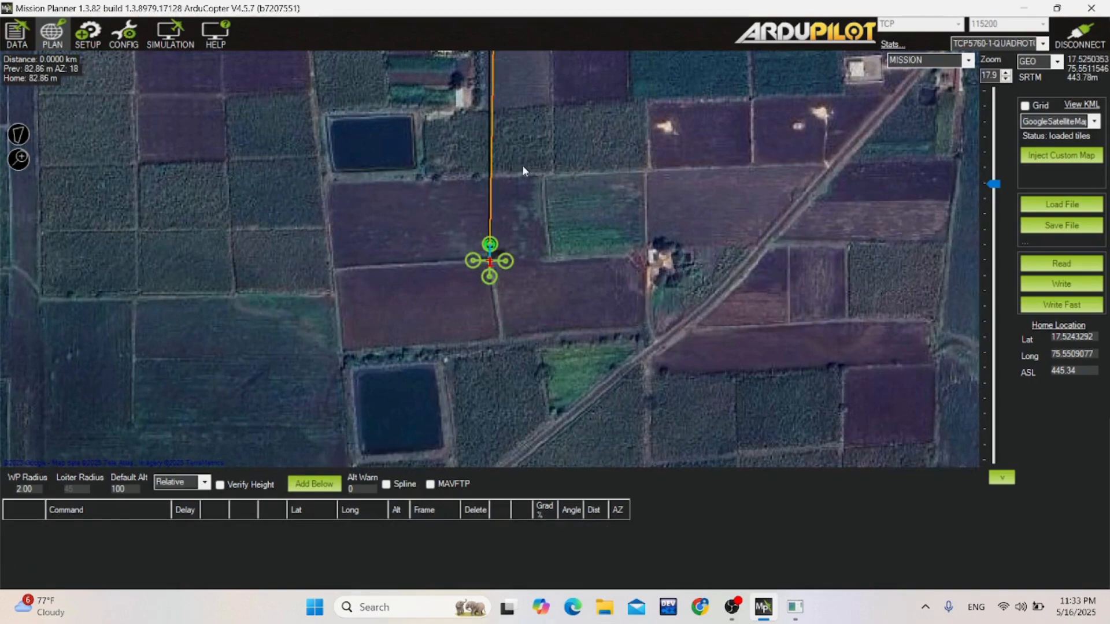
# Switch the planning map to FENCE editing and dismiss the polygon drawing notice.
pyautogui.moveTo(523, 170); pyautogui.dragTo(590, 271)
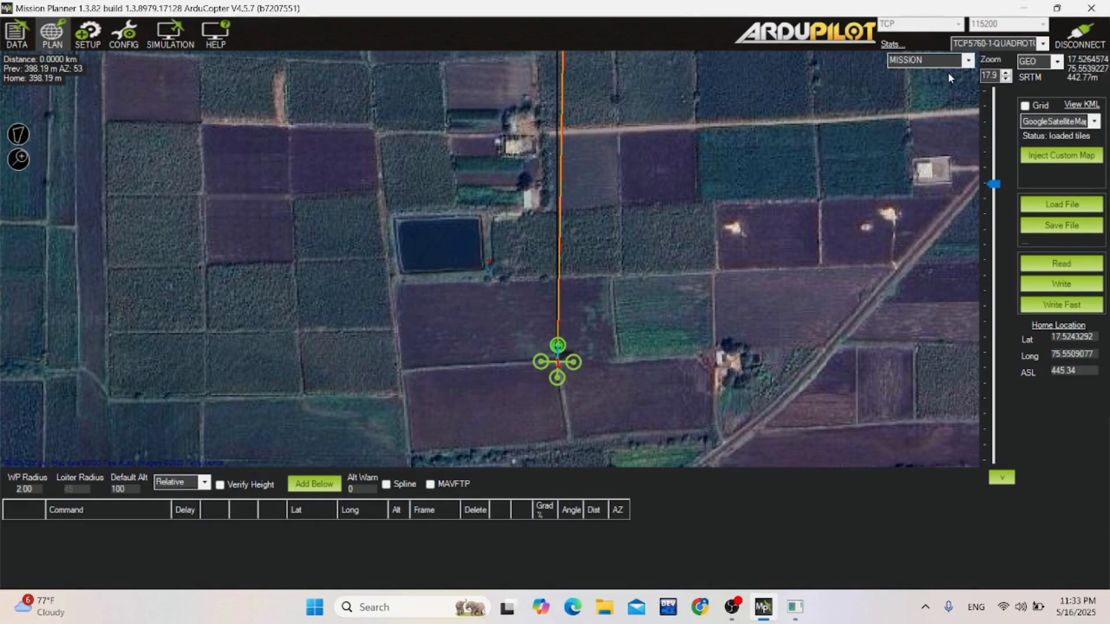
pyautogui.click(969, 65)
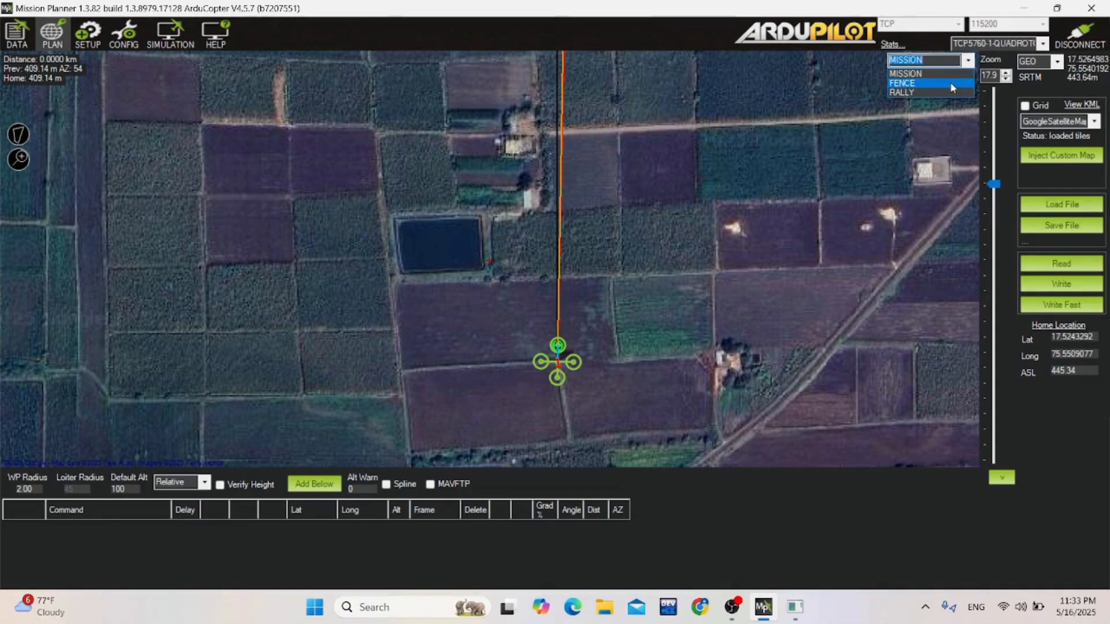
pyautogui.click(917, 79)
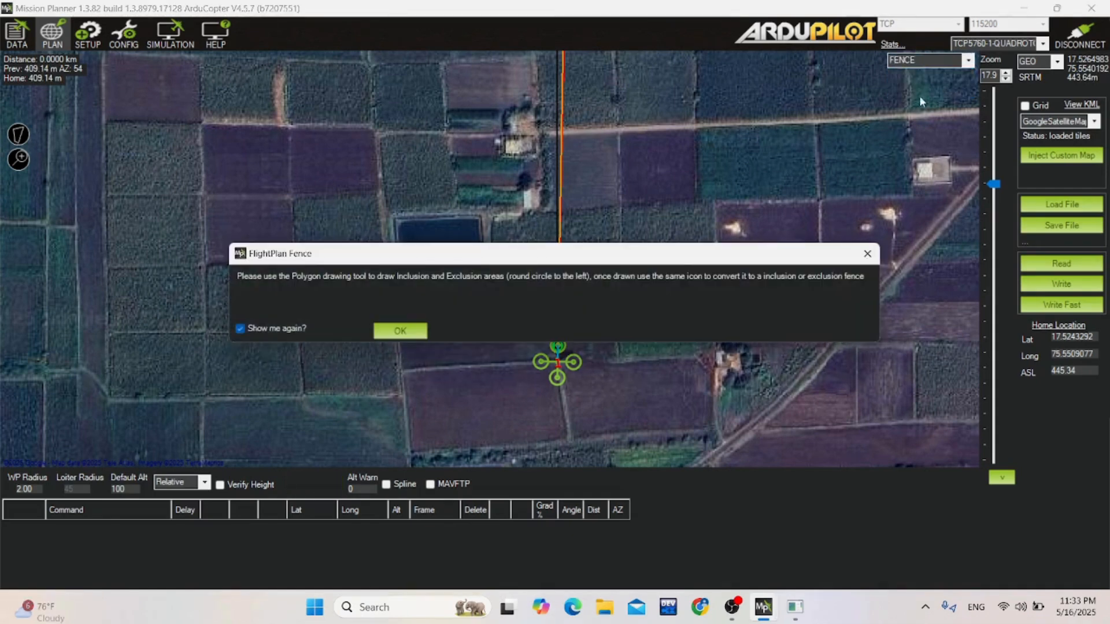
pyautogui.click(410, 330)
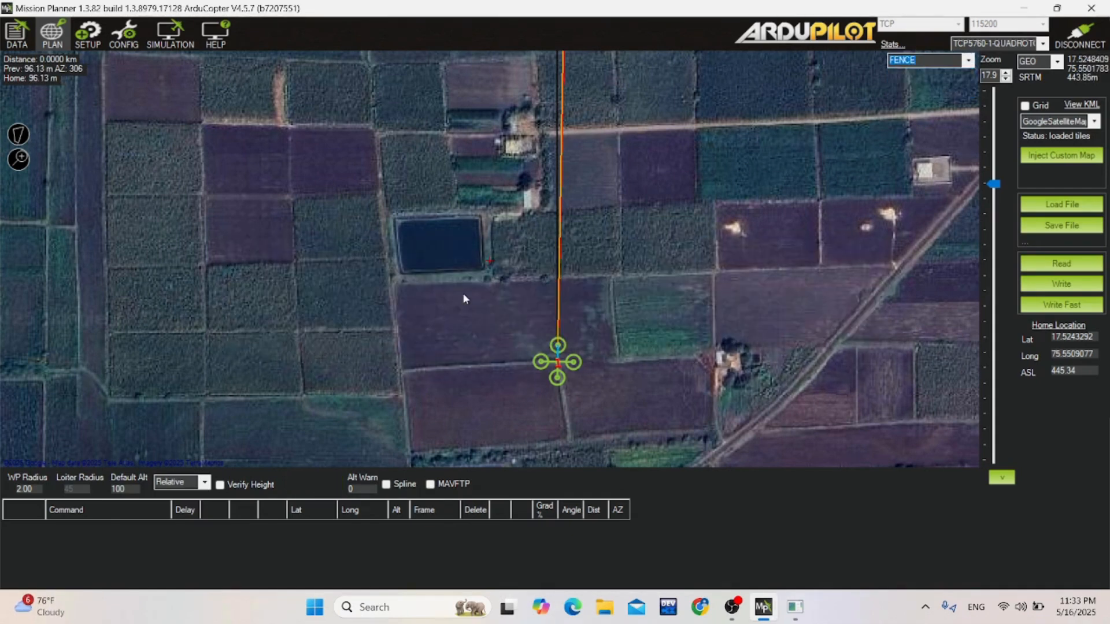
# Draw a four-corner polygon around the pond northwest of the quadcopter's home position.
pyautogui.click(24, 134)
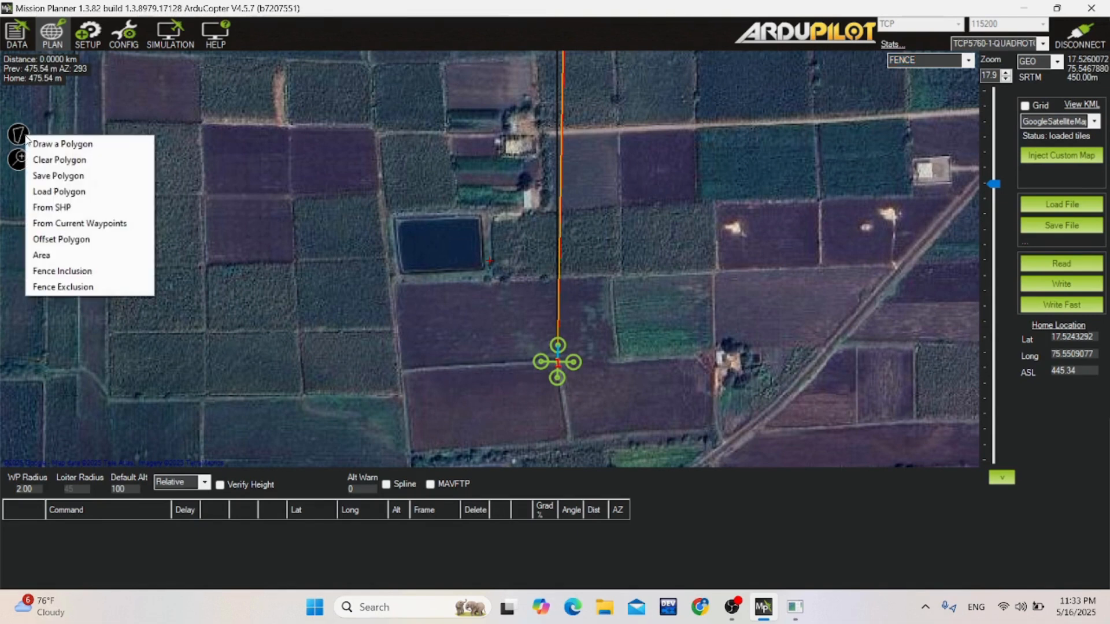
pyautogui.click(47, 143)
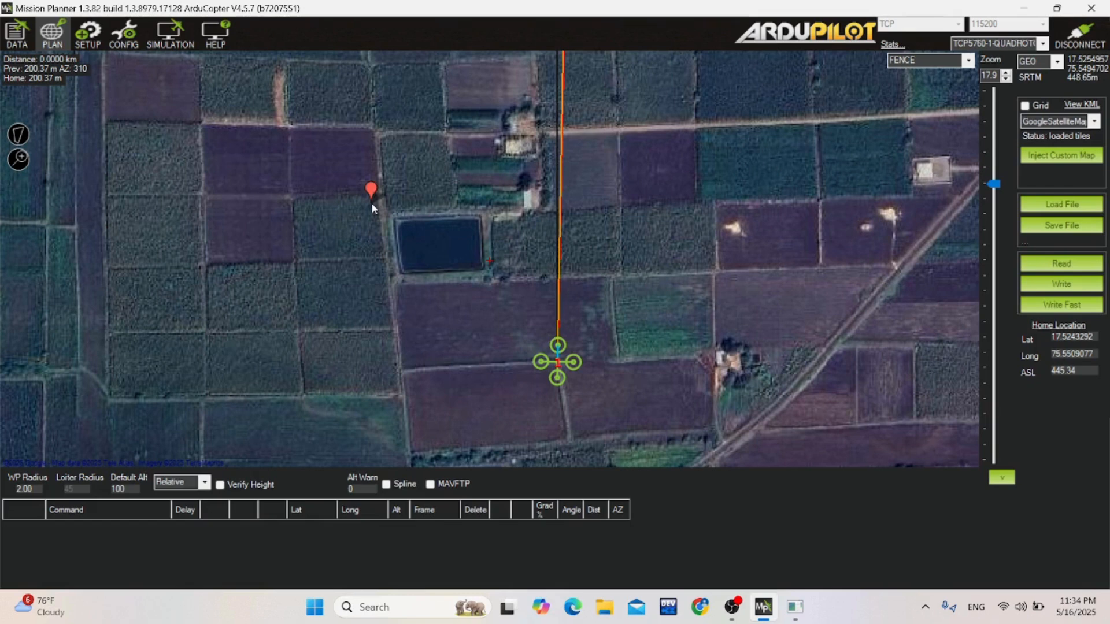
pyautogui.click(496, 191)
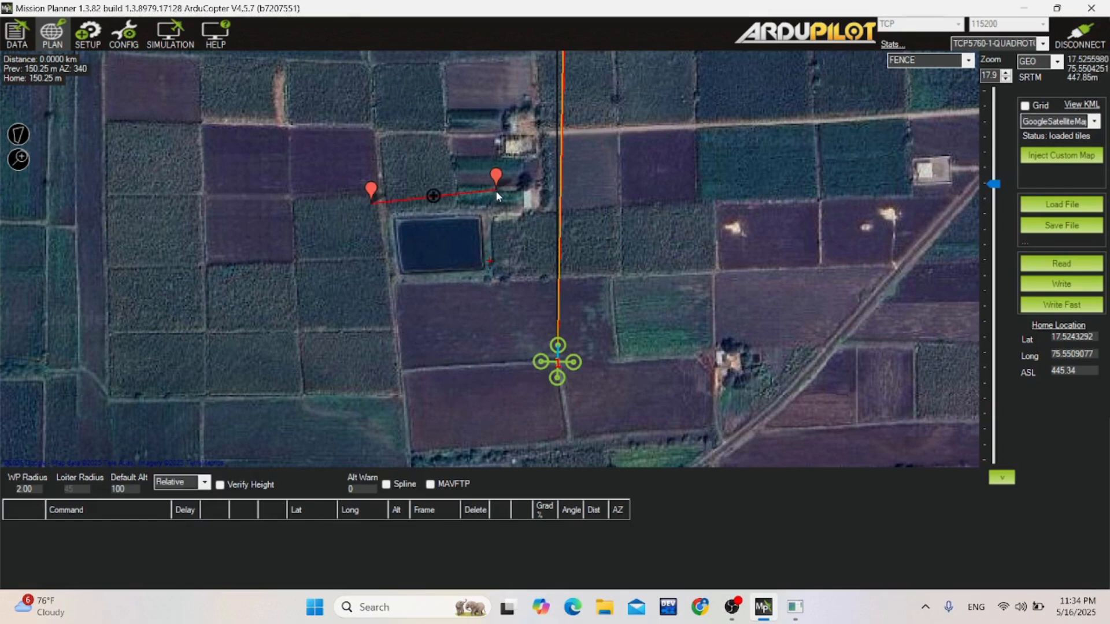
pyautogui.click(505, 282)
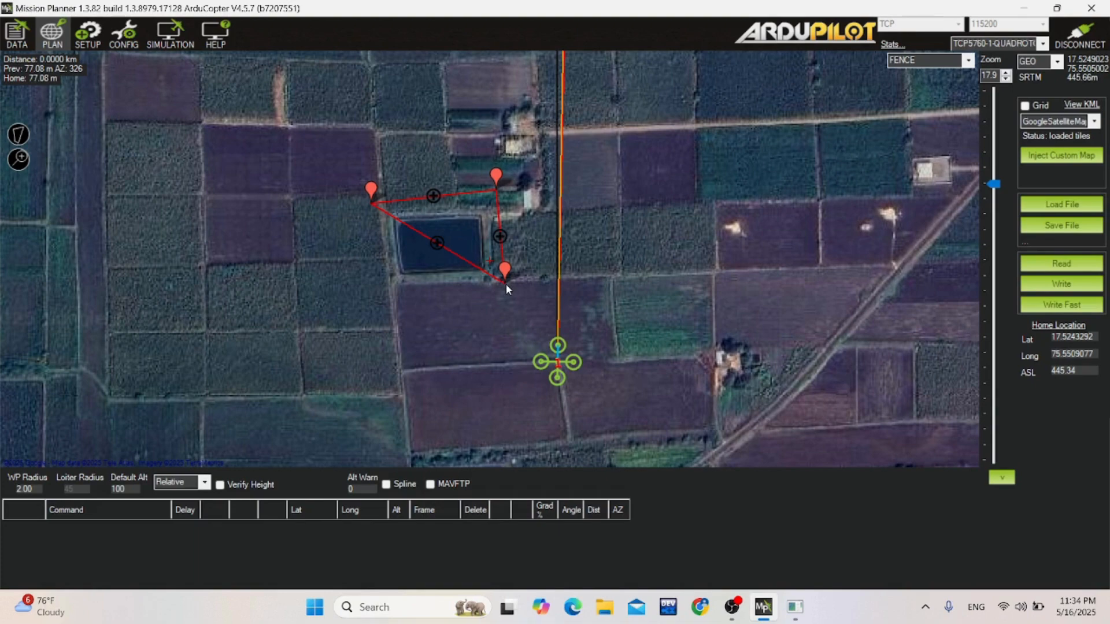
pyautogui.click(380, 289)
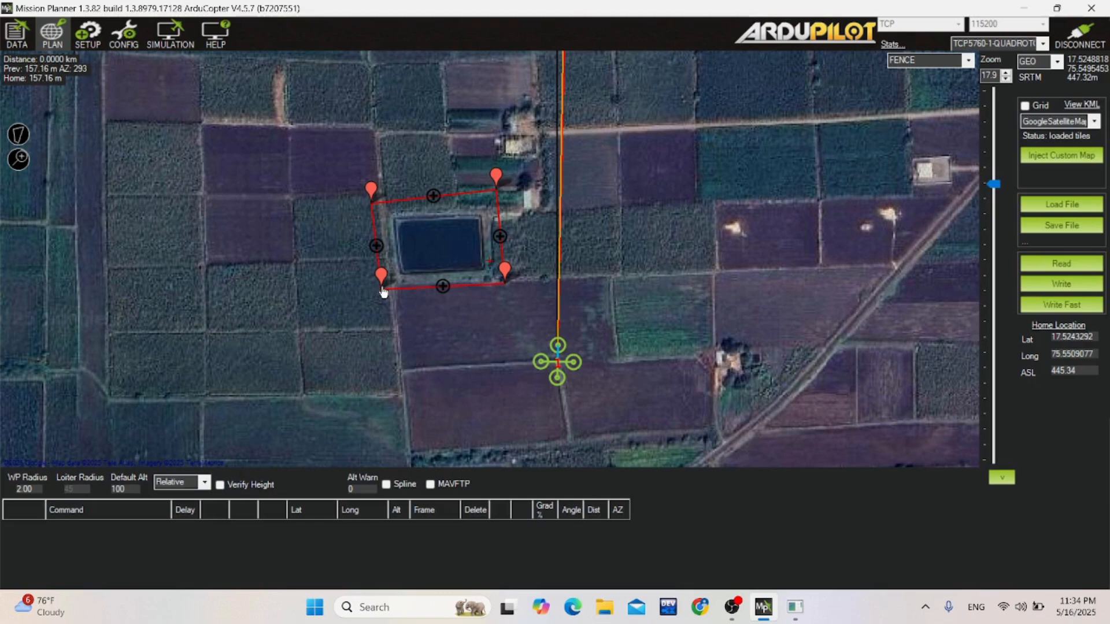
# Move the polygon's southwest, southeast and northwest corners slightly outward from the pond.
pyautogui.moveTo(383, 296); pyautogui.dragTo(379, 303)
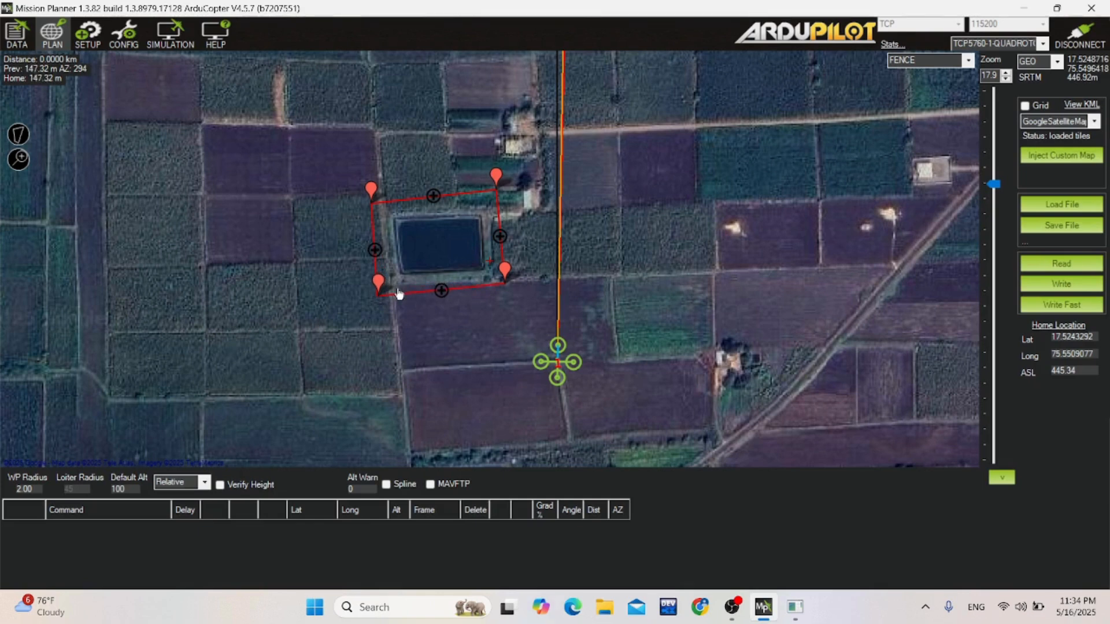
pyautogui.moveTo(507, 289); pyautogui.dragTo(514, 295)
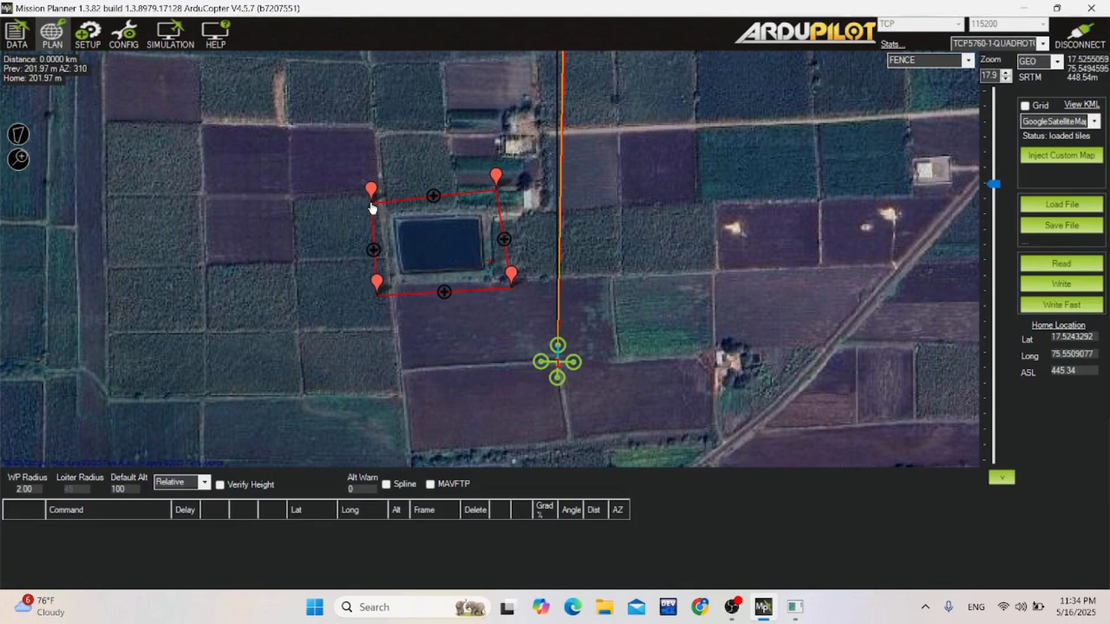
pyautogui.moveTo(375, 209); pyautogui.dragTo(373, 204)
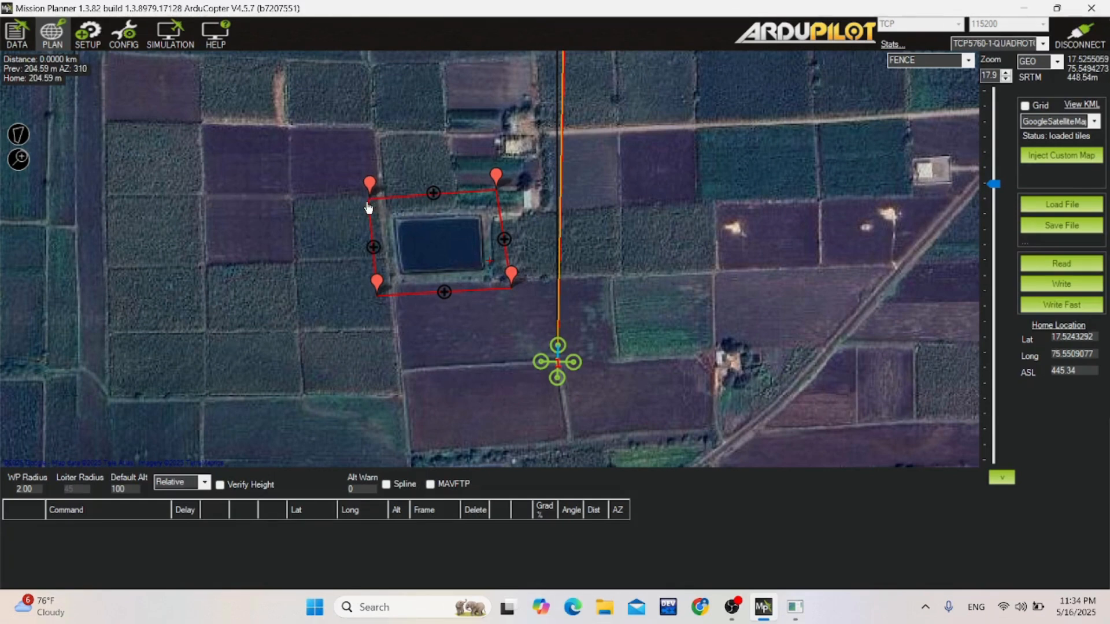
# Convert the pond polygon to a Fence Exclusion area and write the fence to the vehicle.
pyautogui.click(19, 136)
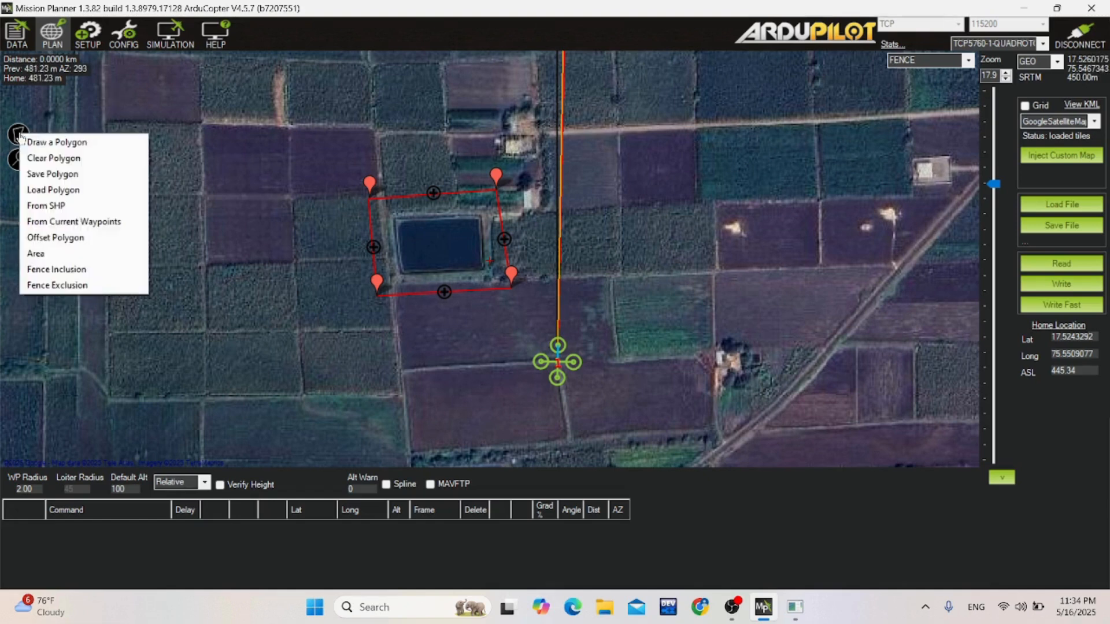
pyautogui.click(57, 286)
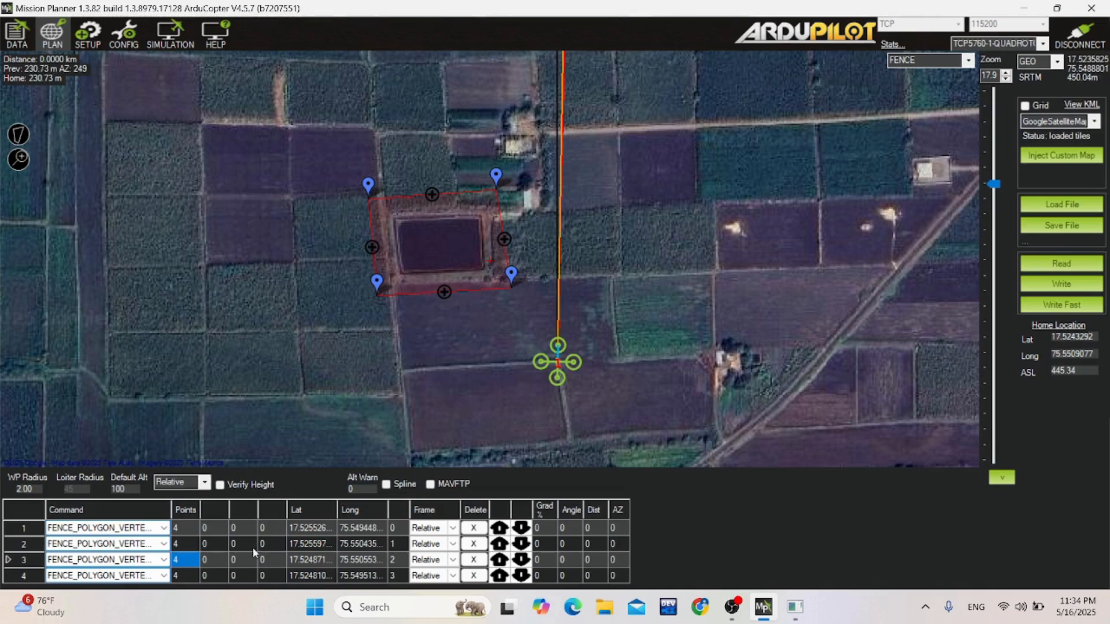
pyautogui.moveTo(275, 469); pyautogui.dragTo(276, 441)
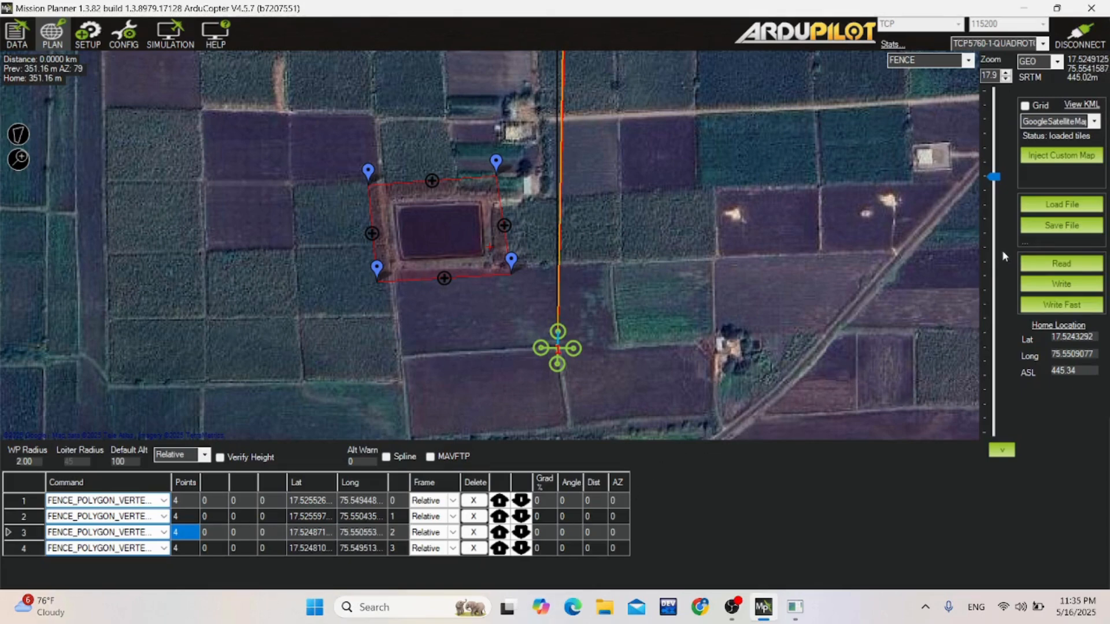
pyautogui.click(1041, 290)
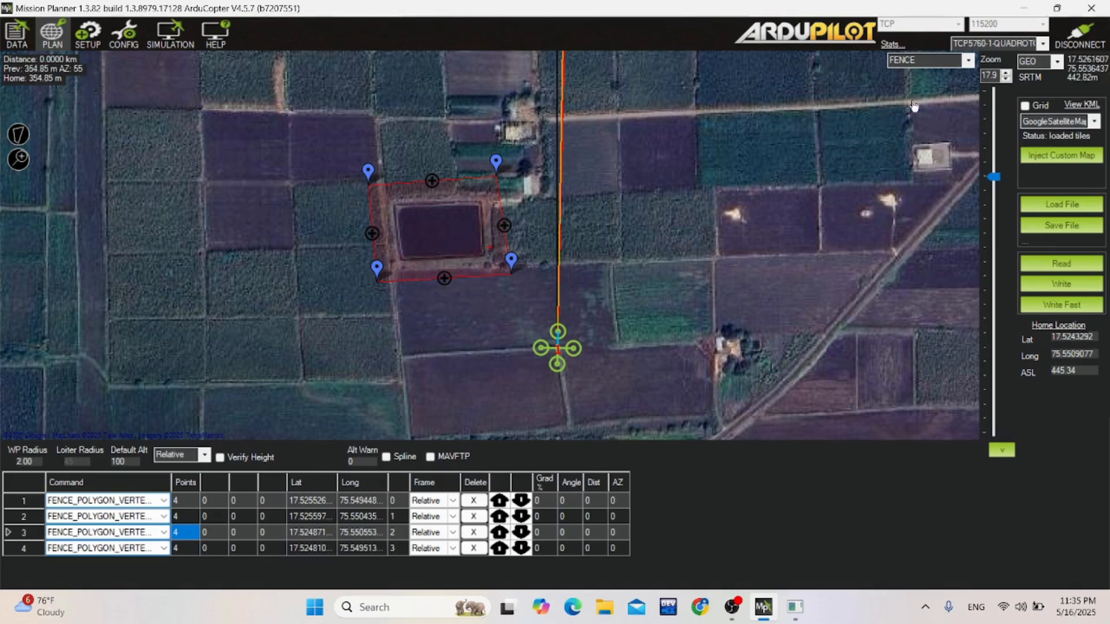
# Switch to MISSION editing and place four waypoints clockwise around home: northeast, east by the diagonal road, south and west.
pyautogui.click(970, 61)
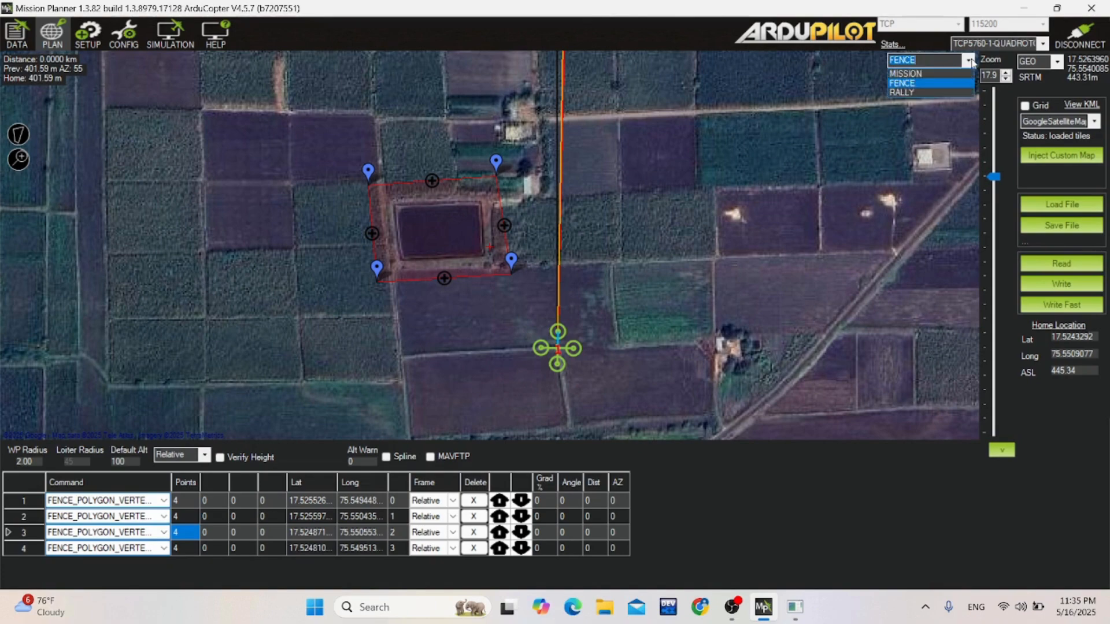
pyautogui.click(951, 79)
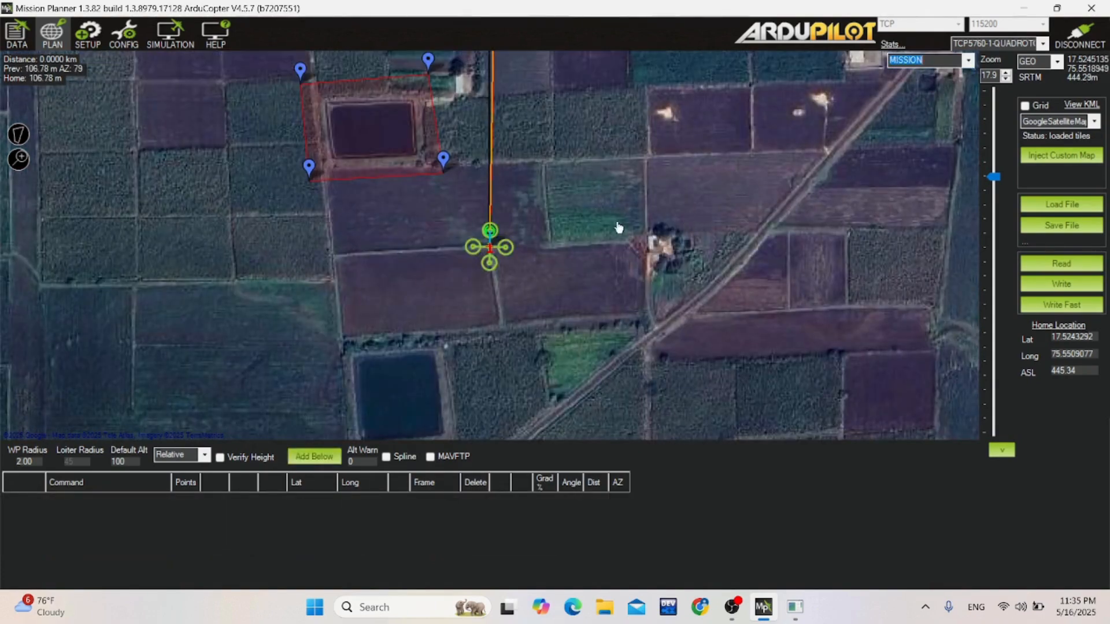
pyautogui.click(598, 166)
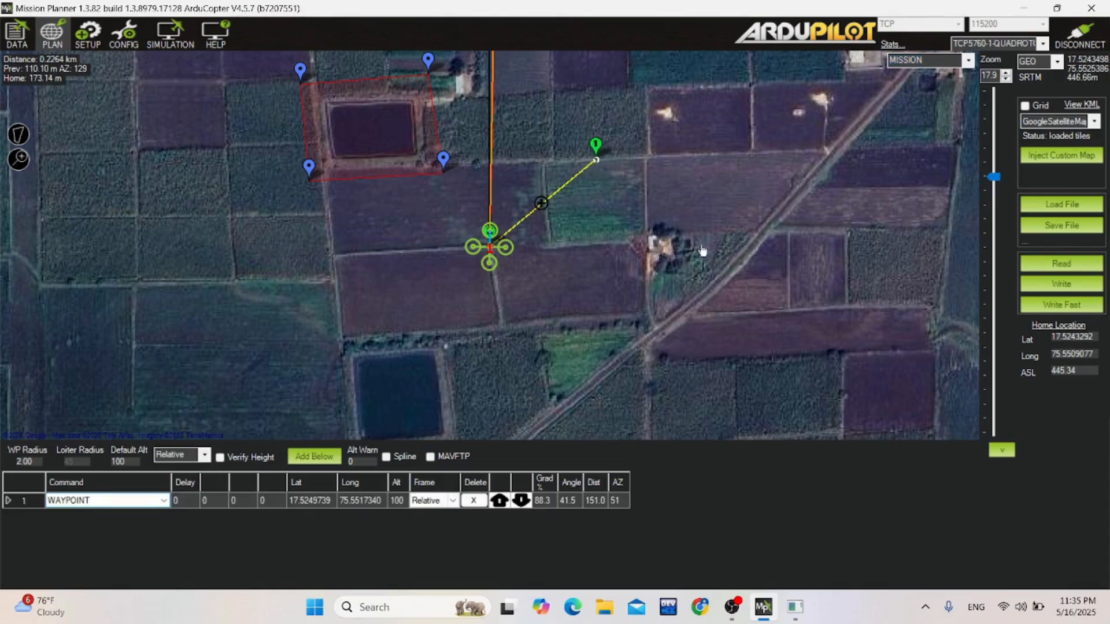
pyautogui.click(723, 262)
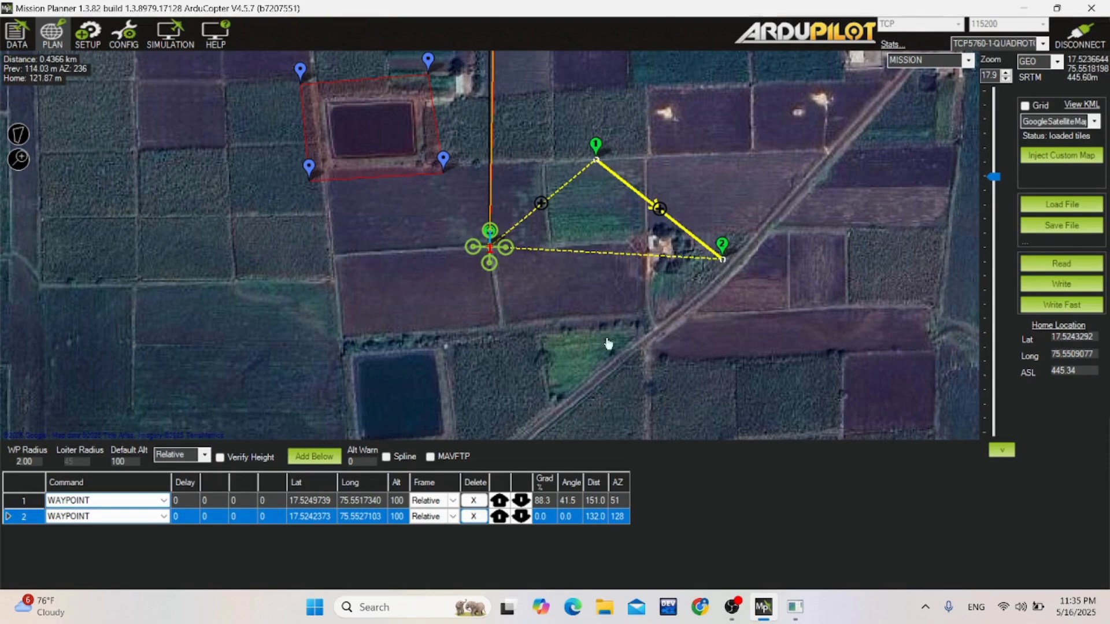
pyautogui.click(492, 379)
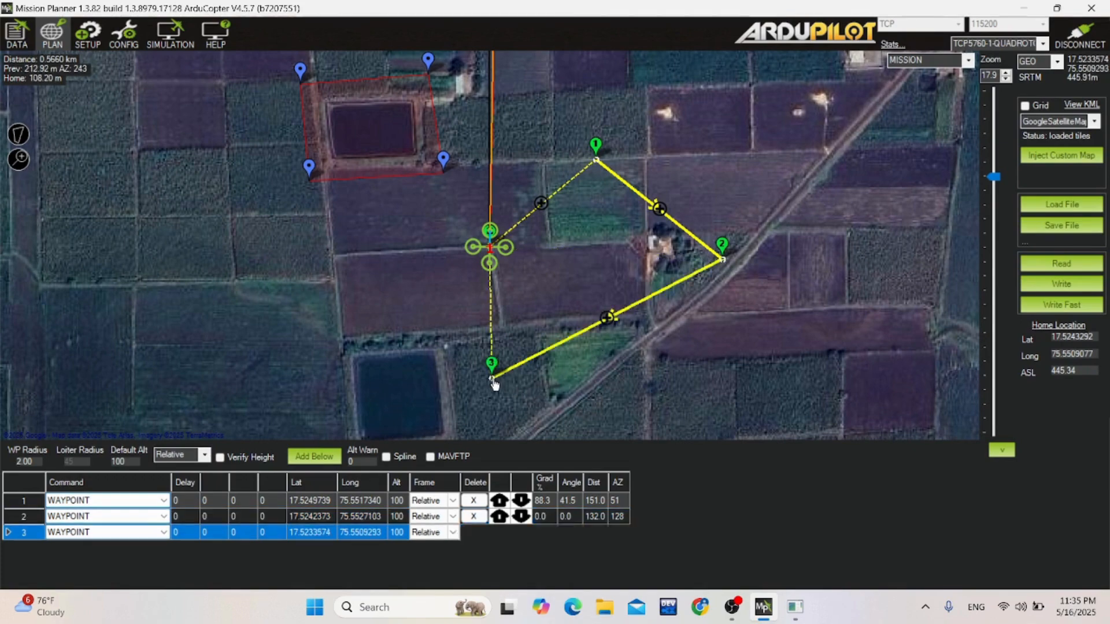
pyautogui.click(295, 247)
# Add a fifth waypoint just north of the pond exclusion area and a sixth to its east, routing the path across the fenced pond.
pyautogui.scroll(1, 350, 246)
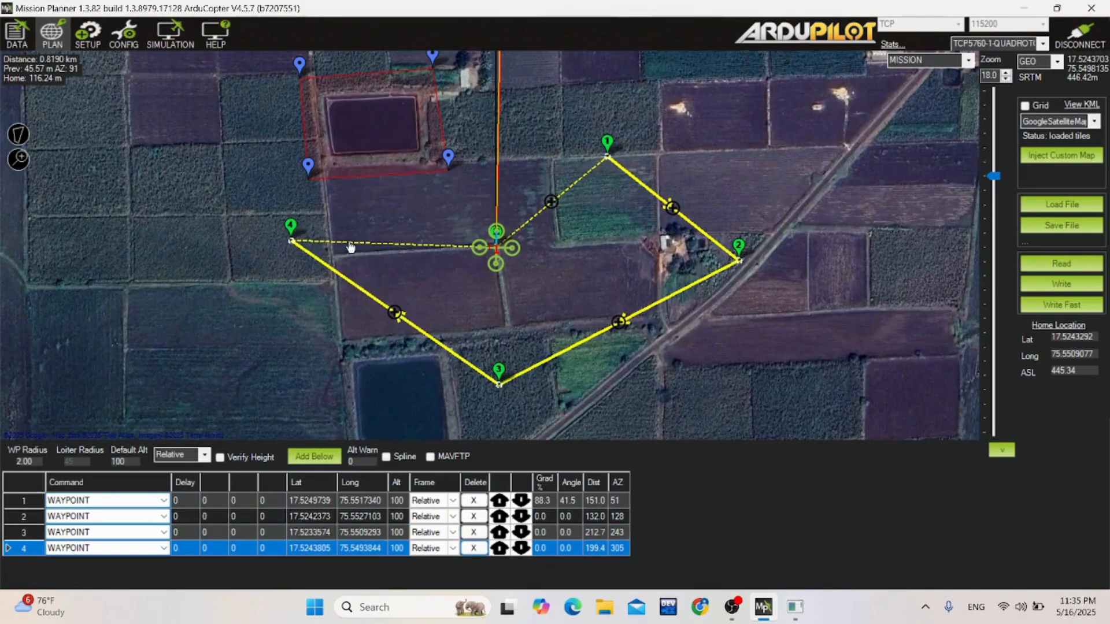
pyautogui.scroll(-1, 350, 246)
pyautogui.moveTo(445, 176); pyautogui.dragTo(476, 227)
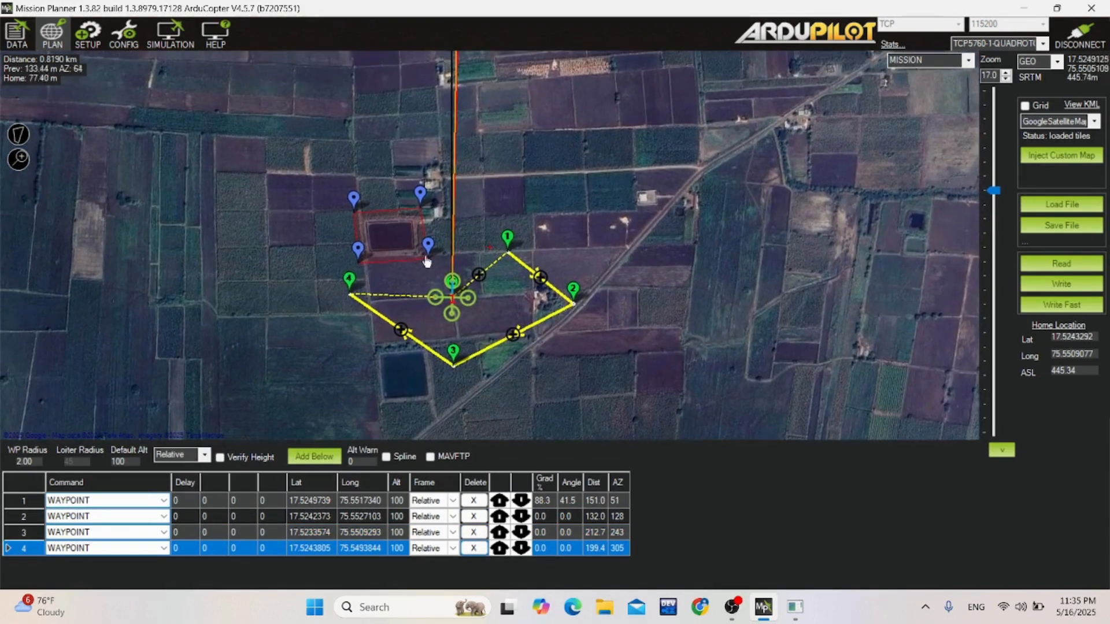
pyautogui.click(398, 185)
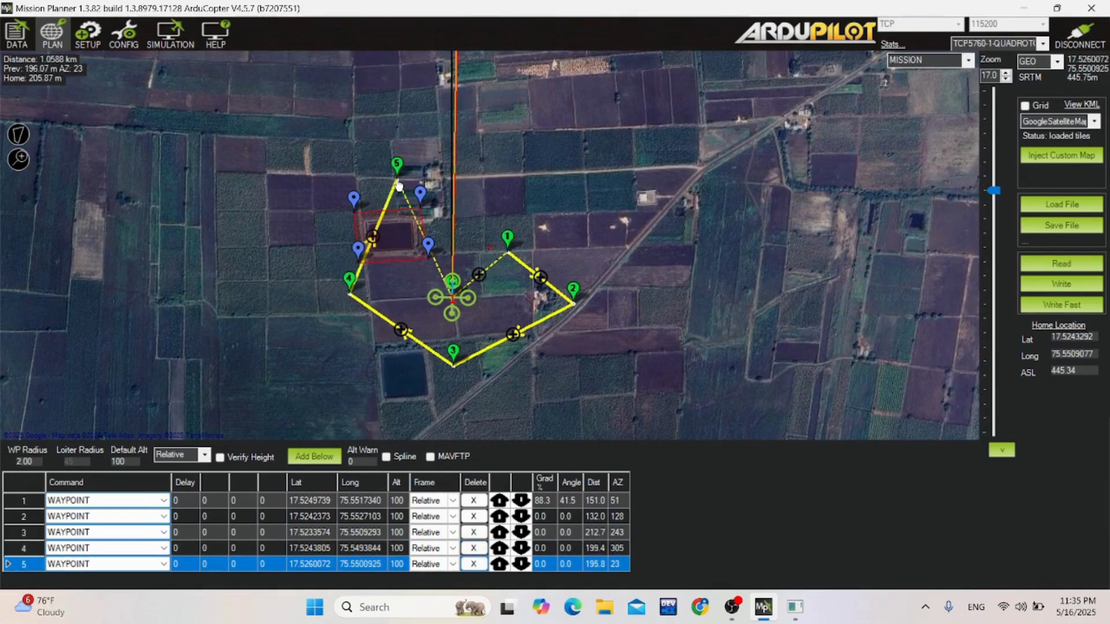
pyautogui.click(471, 196)
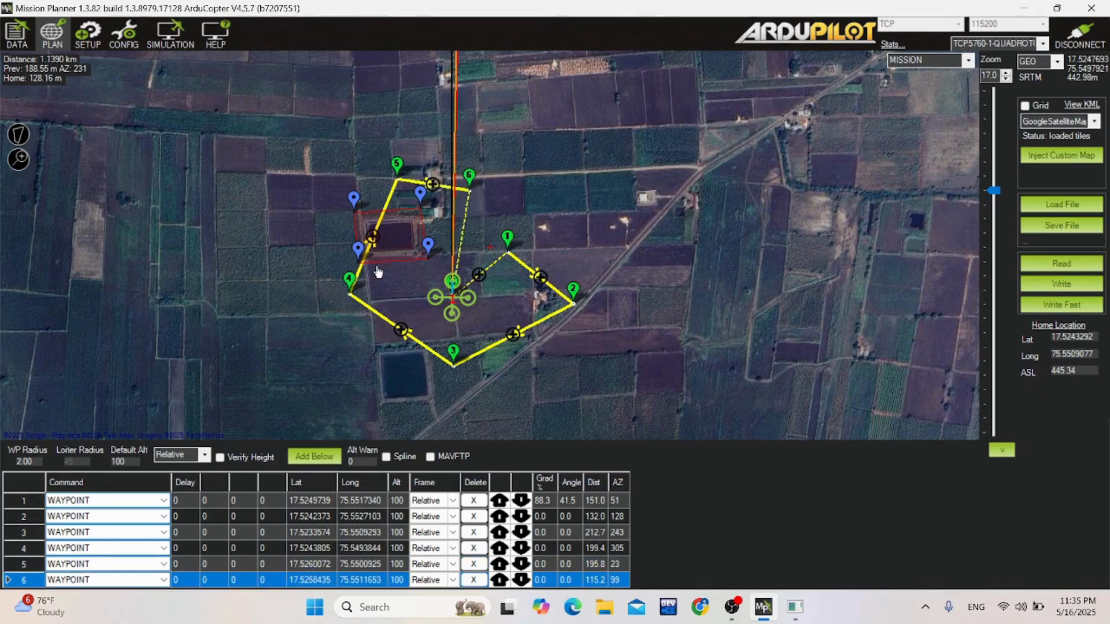
# Change the sixth mission item's command to RETURN_TO_LAUNCH.
pyautogui.scroll(1, 377, 267)
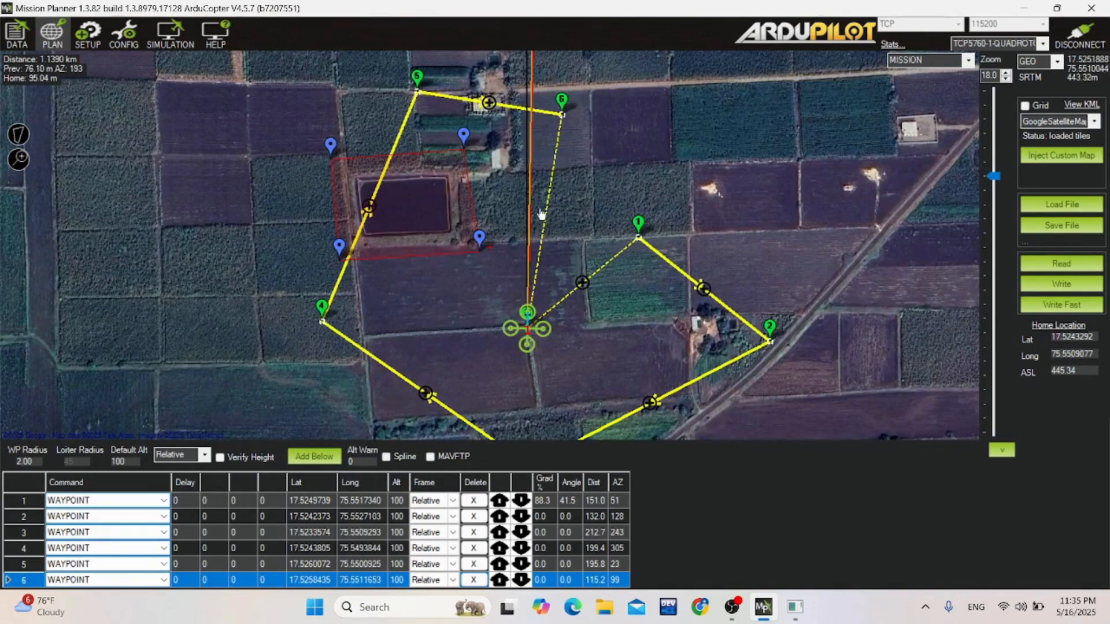
pyautogui.scroll(-1, 532, 242)
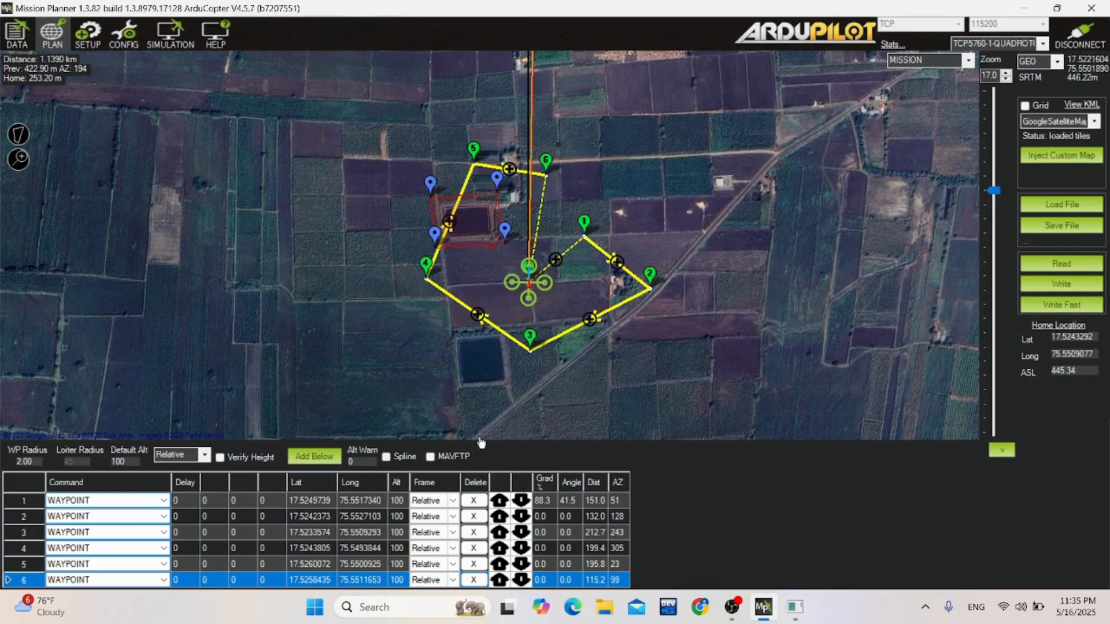
pyautogui.moveTo(479, 441); pyautogui.dragTo(479, 409)
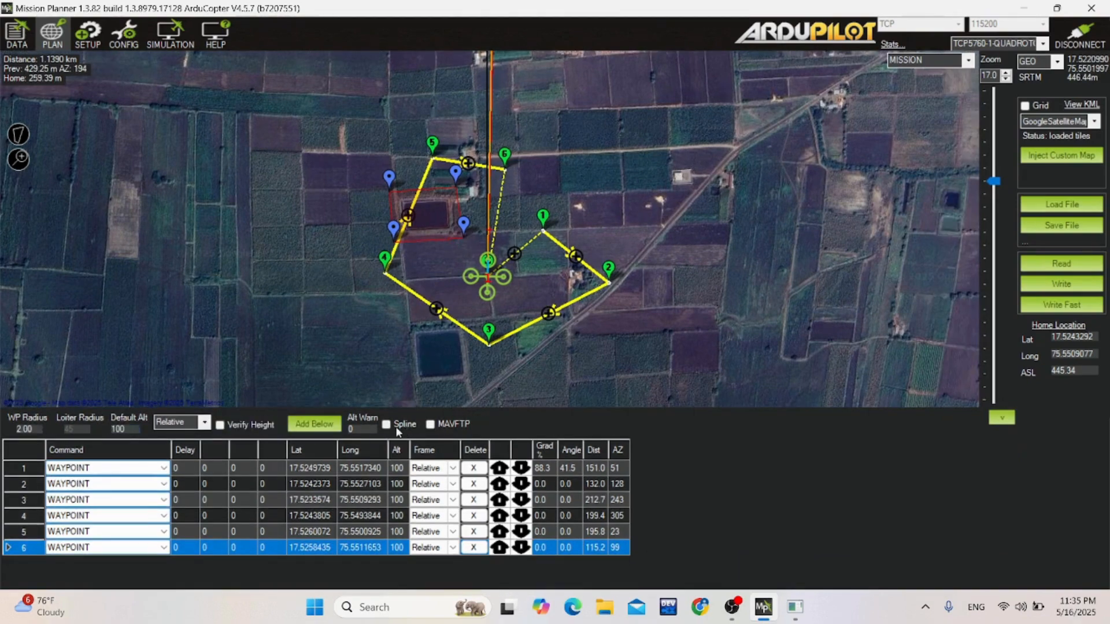
pyautogui.click(161, 547)
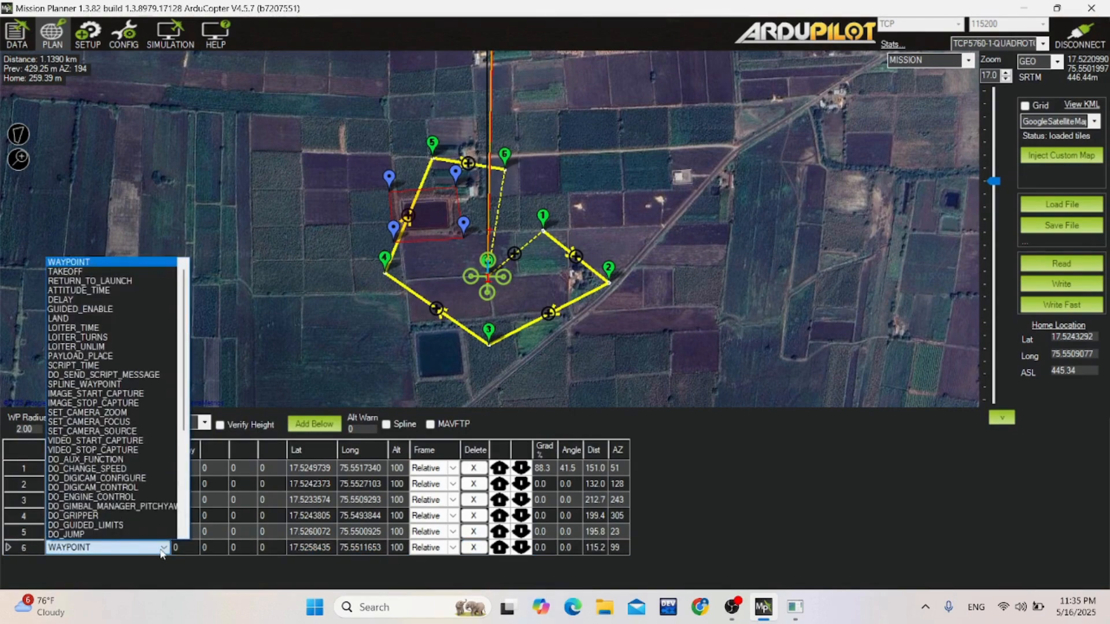
pyautogui.click(101, 282)
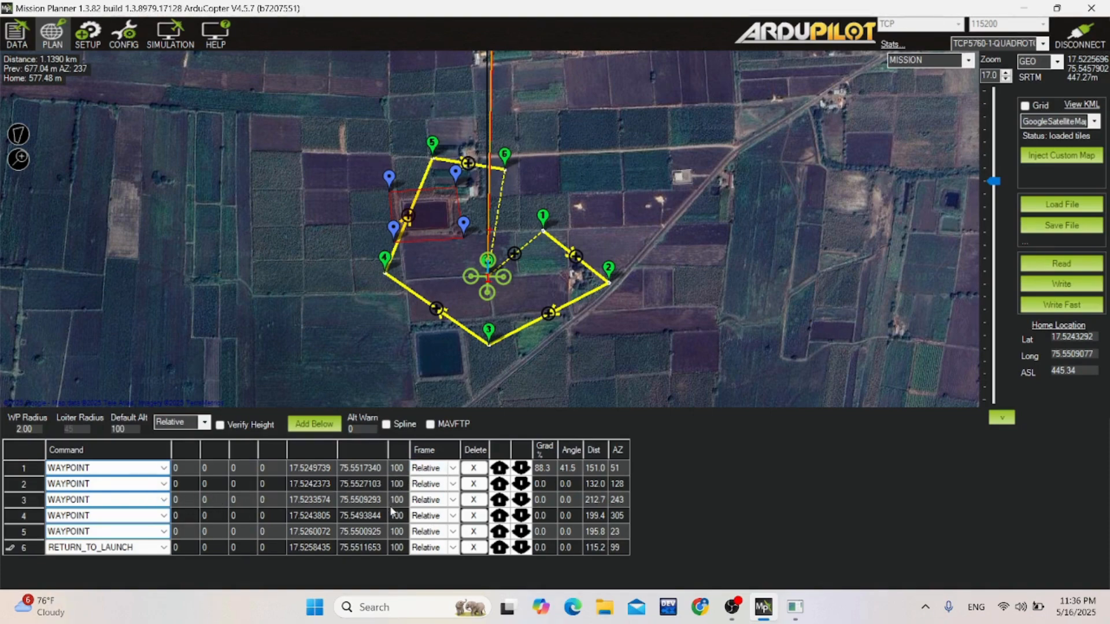
# Set the altitudes of waypoints 1, 2 and 5 to 15 and of waypoints 3 and 4 to 10.
pyautogui.click(399, 470)
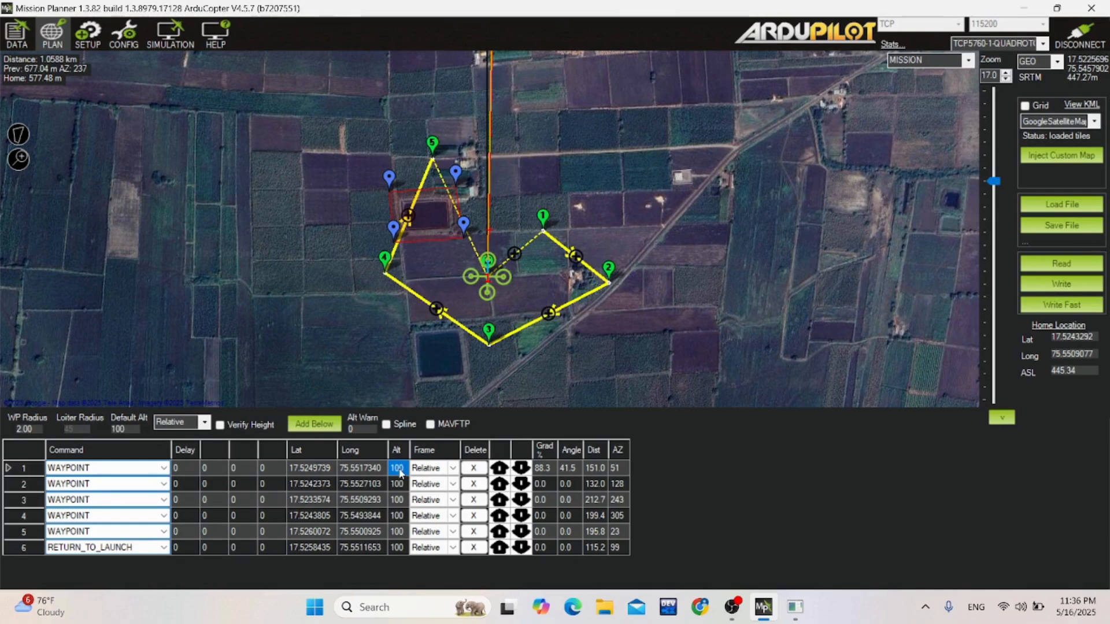
pyautogui.write('15')
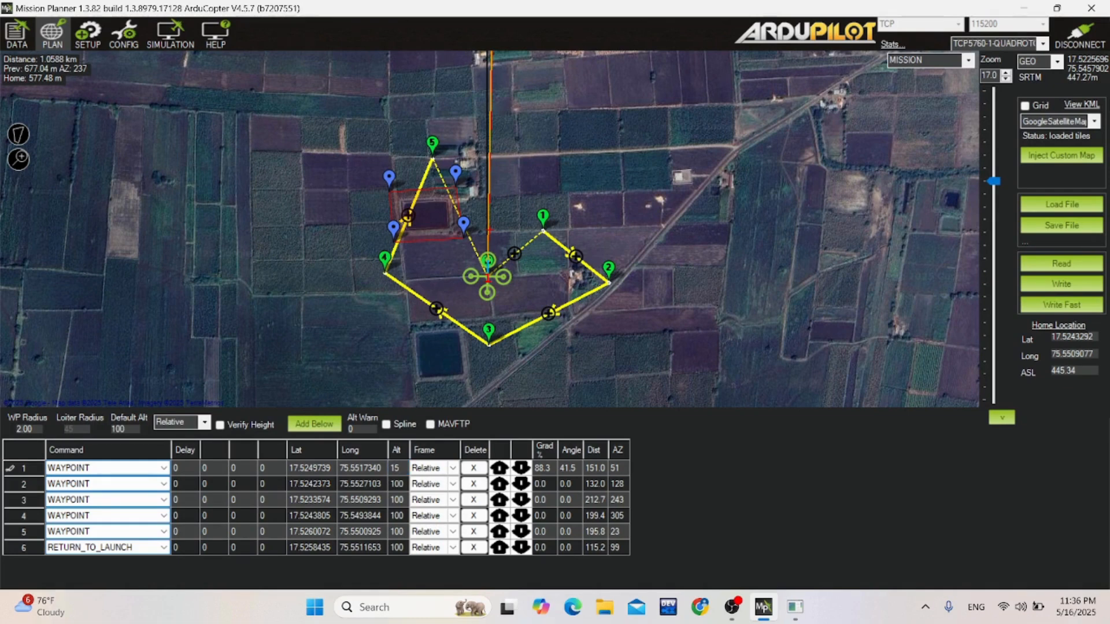
pyautogui.press('Return')
pyautogui.write('15')
pyautogui.press('Return')
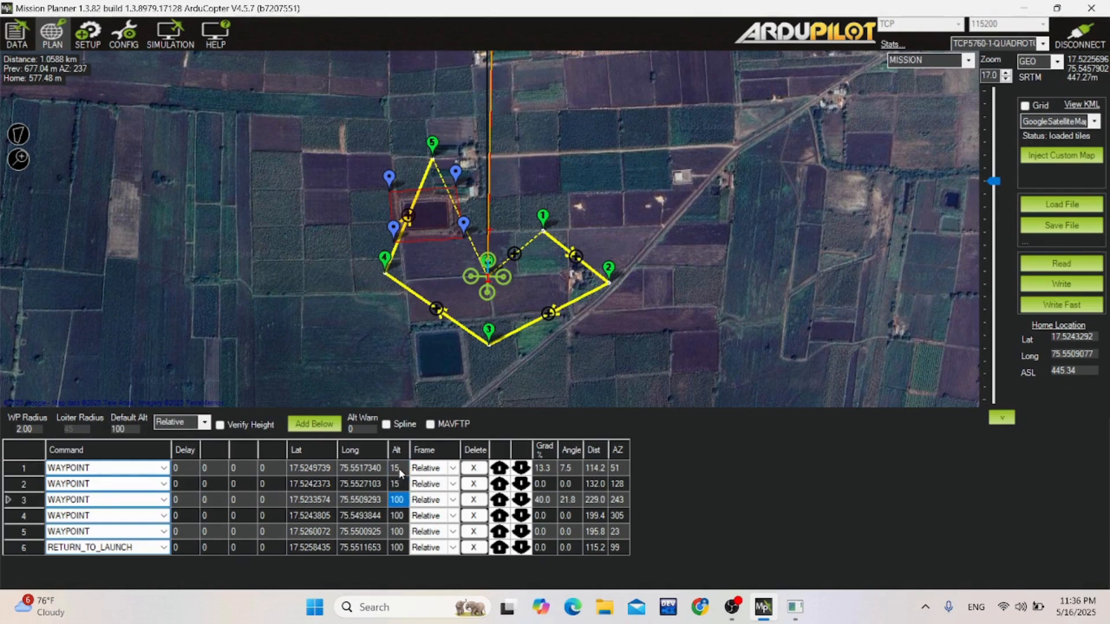
pyautogui.write('10')
pyautogui.press('Return')
pyautogui.write('10')
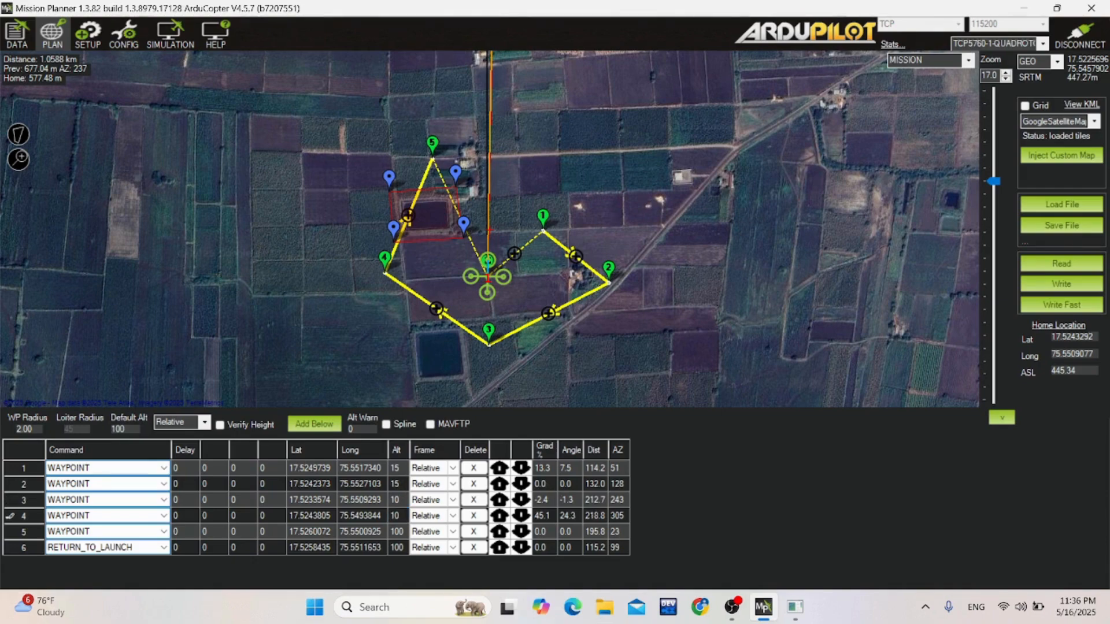
pyautogui.press('Return')
pyautogui.write('15')
pyautogui.press('Return')
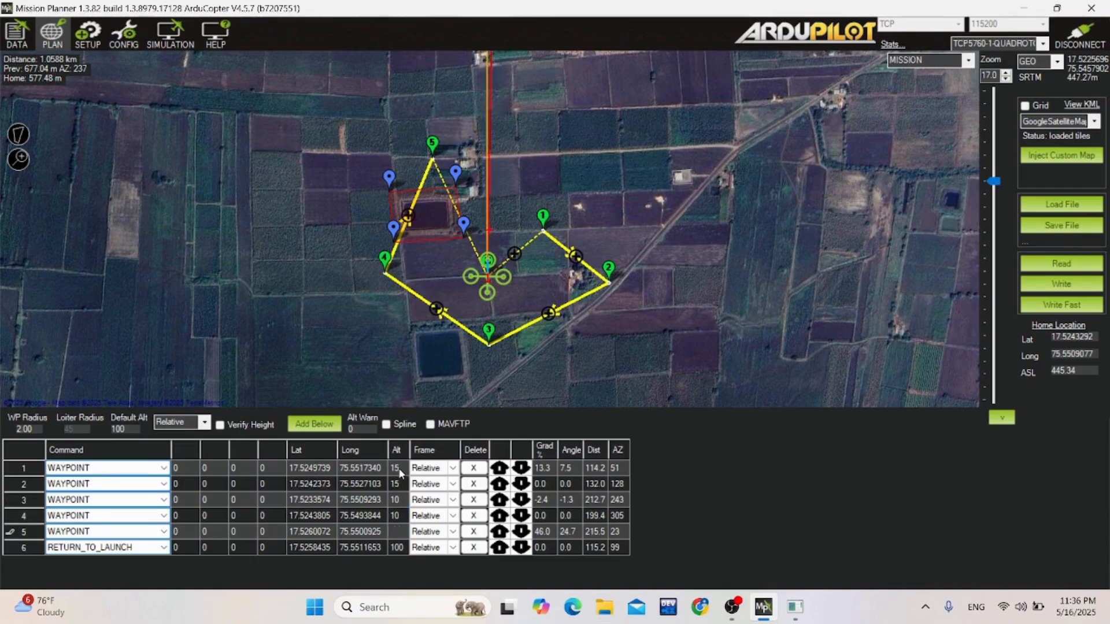
# Set the altitude of the RETURN_TO_LAUNCH mission item to 15.
pyautogui.write('15')
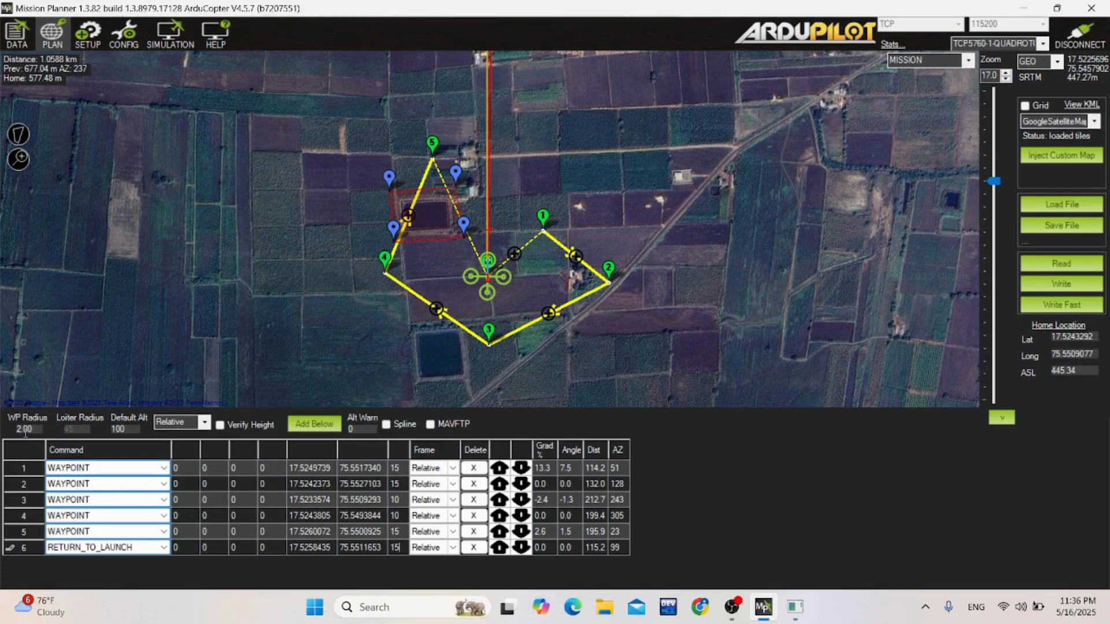
# Set the mission's WP Radius to 20 and inspect the area around waypoint 3.
pyautogui.scroll(2, 390, 345)
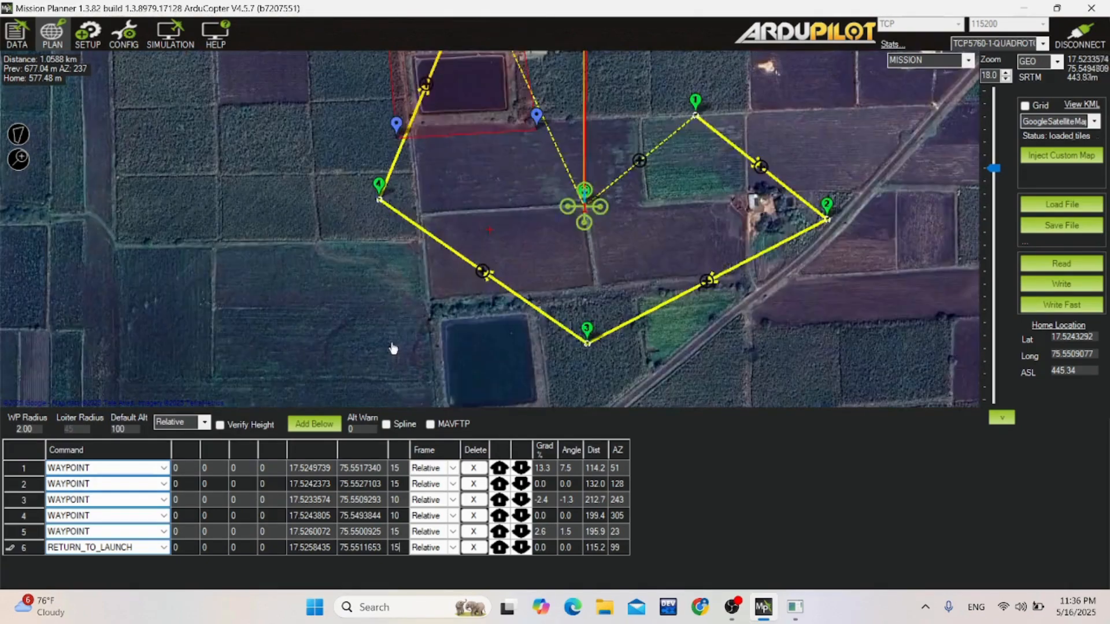
pyautogui.moveTo(748, 365); pyautogui.dragTo(636, 318)
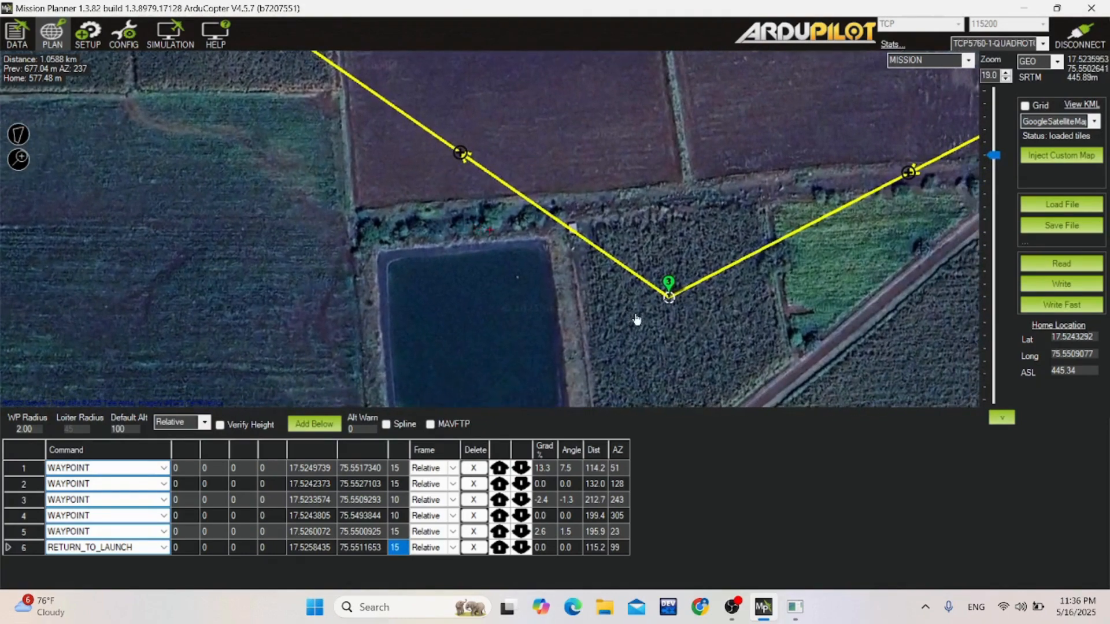
pyautogui.click(670, 301)
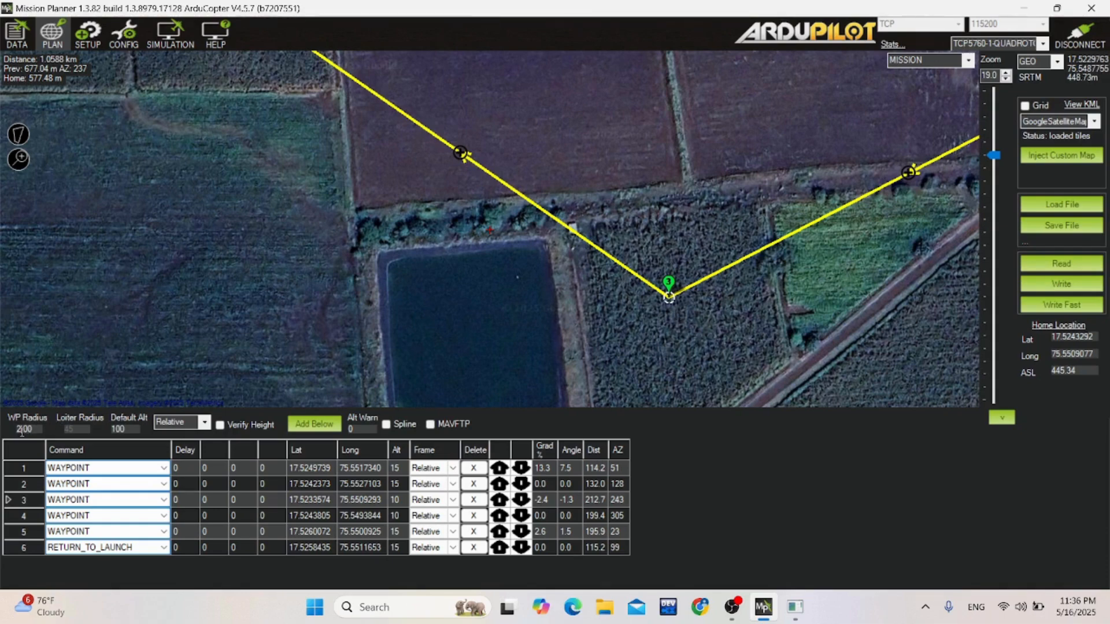
pyautogui.write('100')
pyautogui.write('20')
# Add waypoint 7 and place it northeast of home, between waypoints 5 and 1, just east of the farm buildings.
pyautogui.click(359, 332)
pyautogui.scroll(-2, 438, 274)
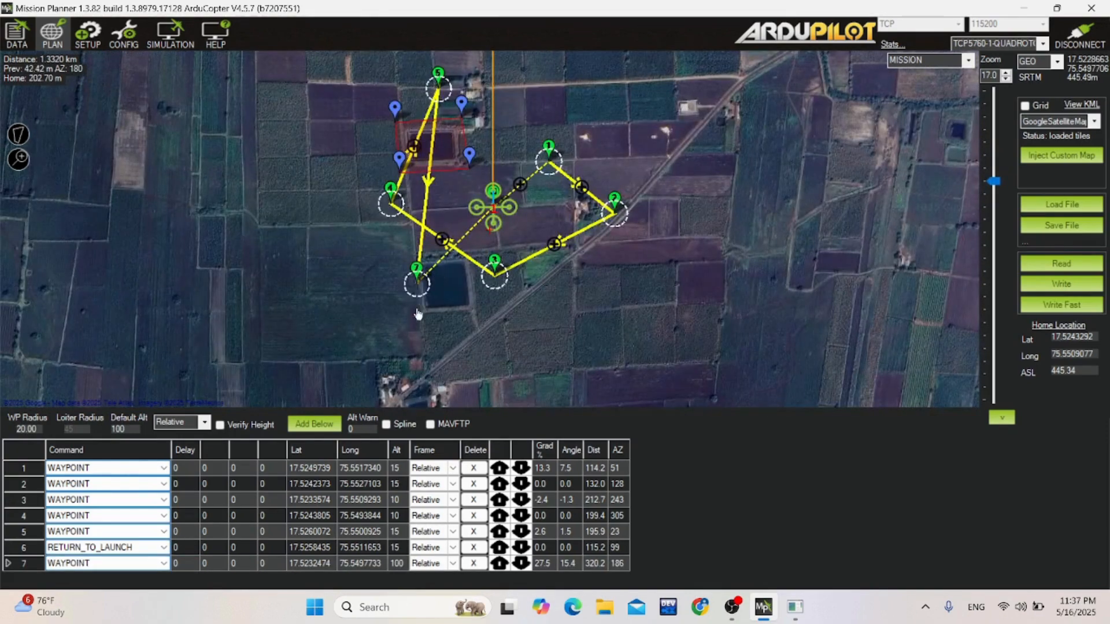
pyautogui.moveTo(419, 287); pyautogui.dragTo(523, 116)
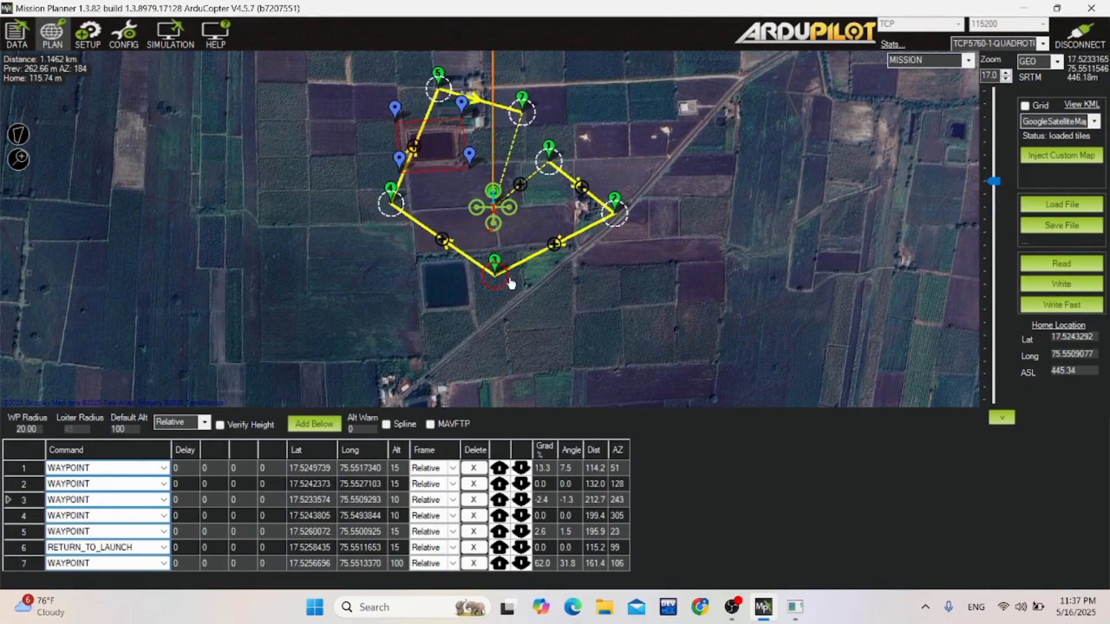
# Set the WP Radius back to 2 and delete the stray eighth waypoint placed southeast of home.
pyautogui.scroll(2, 509, 283)
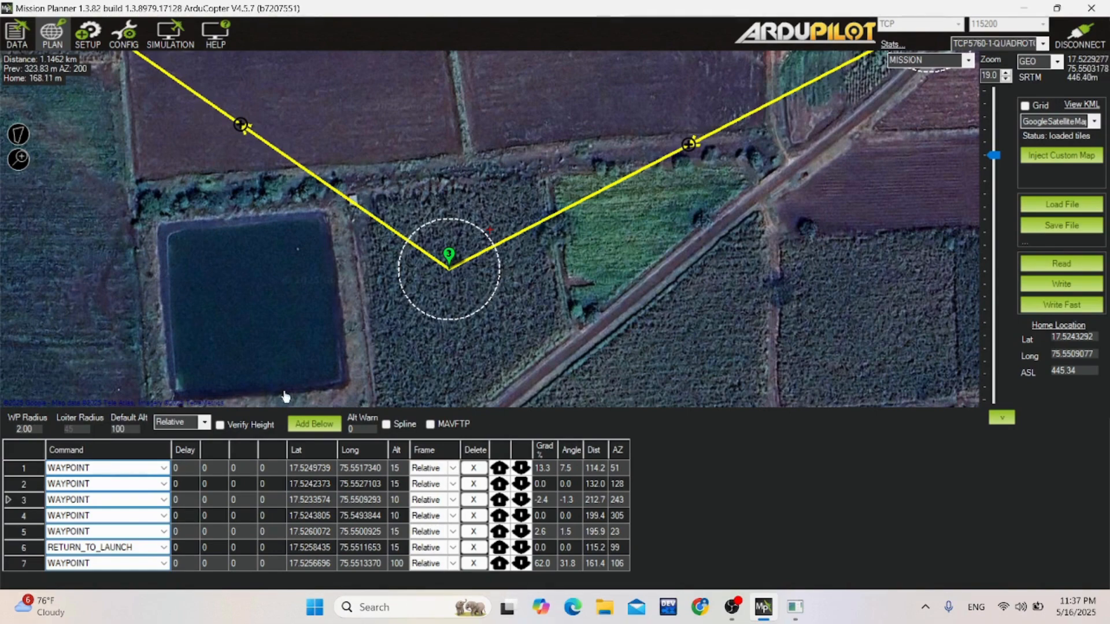
pyautogui.scroll(-1, 700, 306)
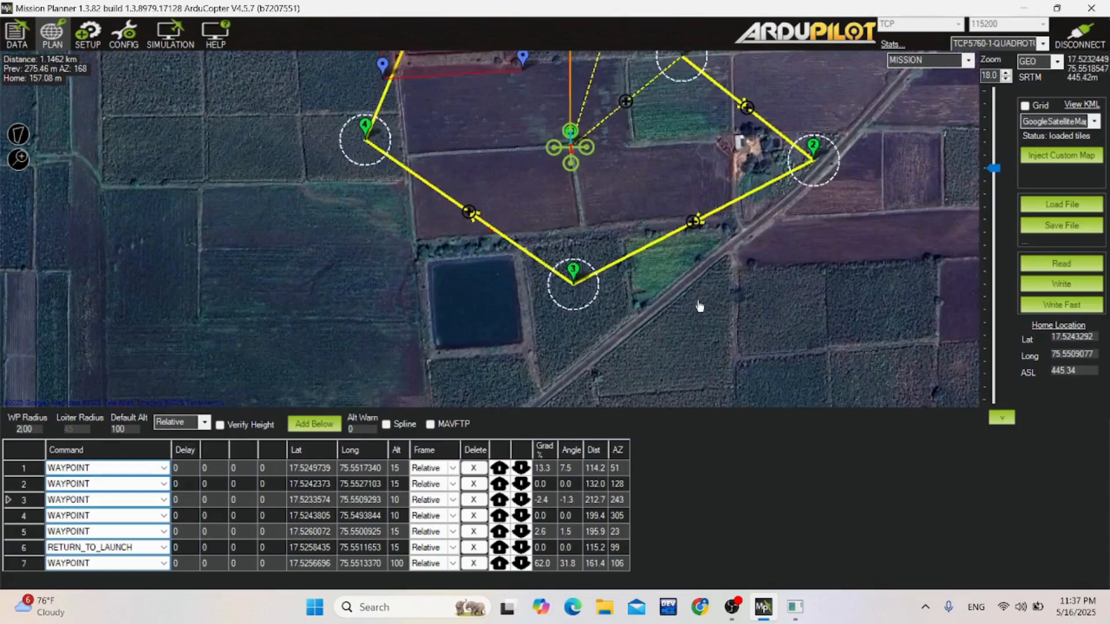
pyautogui.click(699, 306)
pyautogui.scroll(-1, 700, 306)
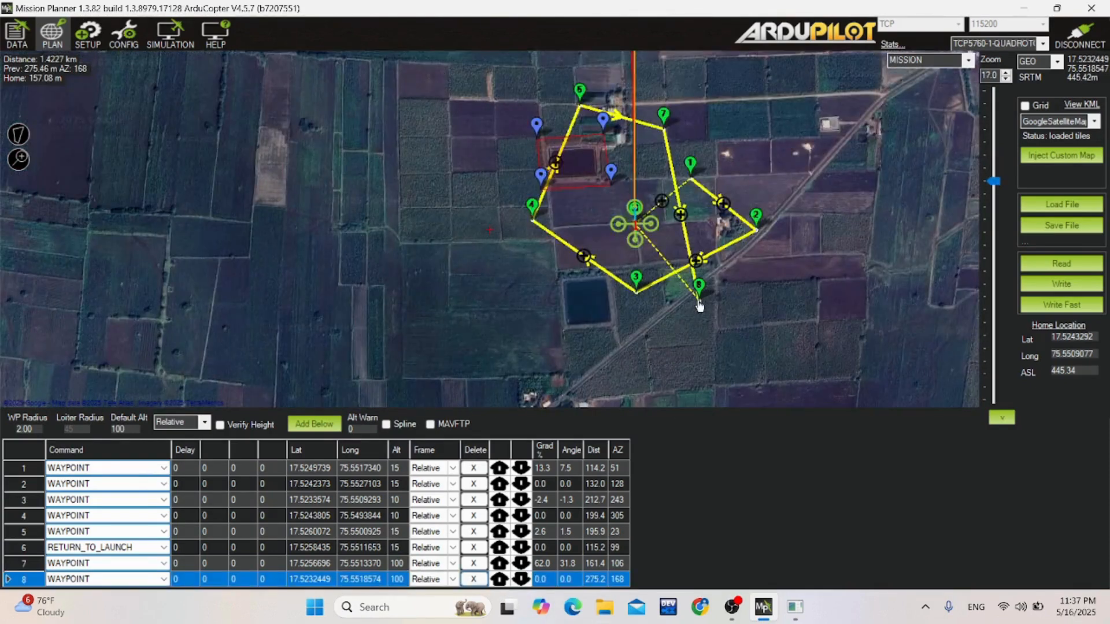
pyautogui.click(482, 578)
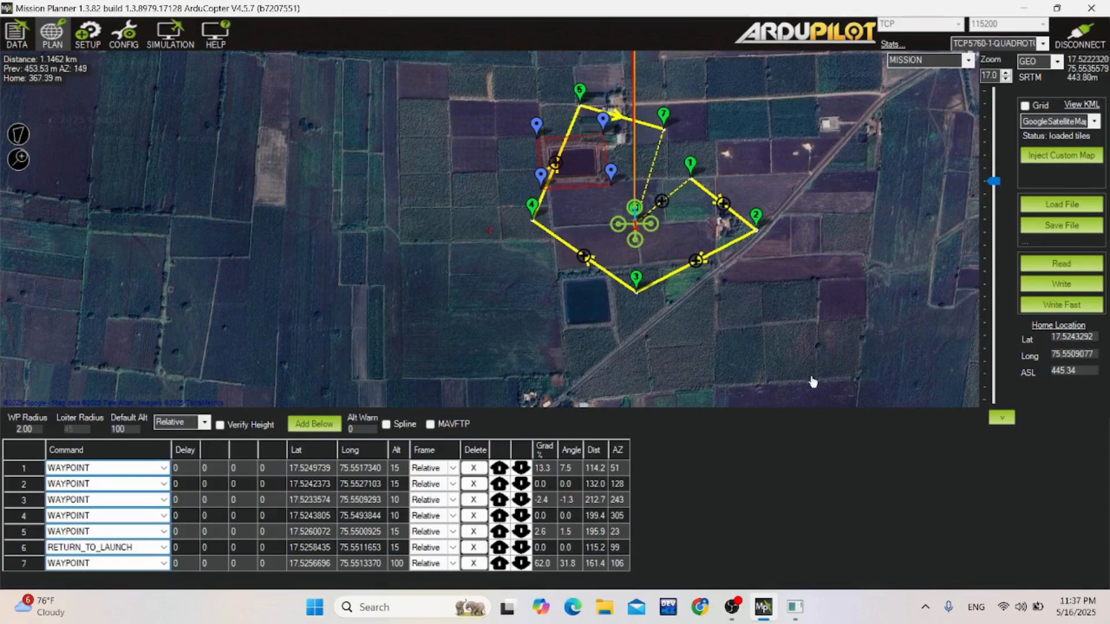
# Write the planned mission to the vehicle.
pyautogui.moveTo(772, 300); pyautogui.dragTo(670, 355)
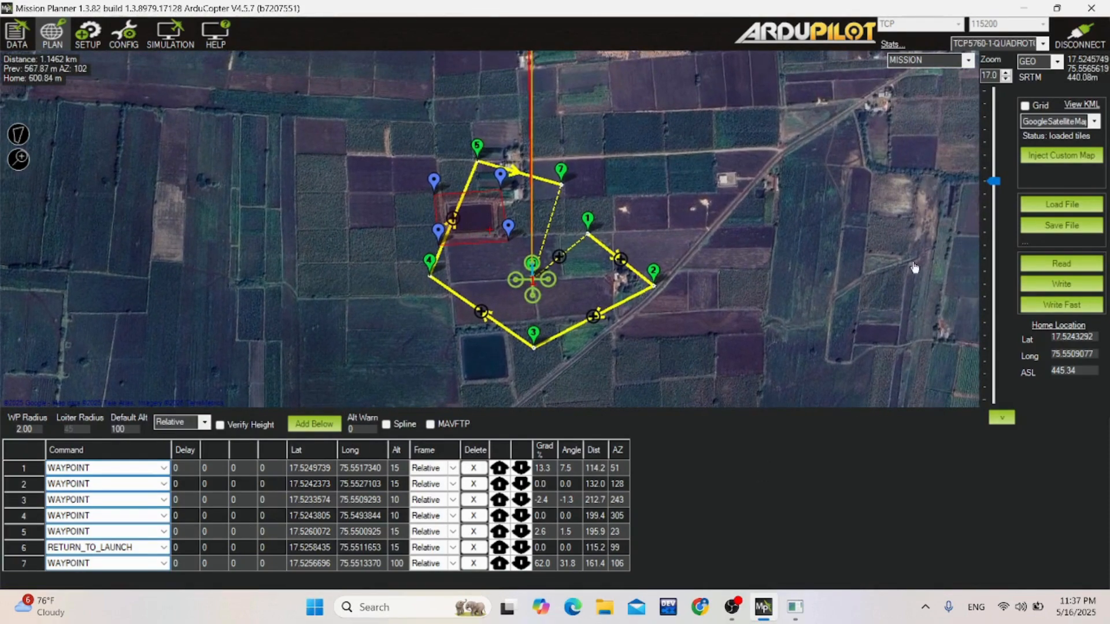
pyautogui.click(1037, 287)
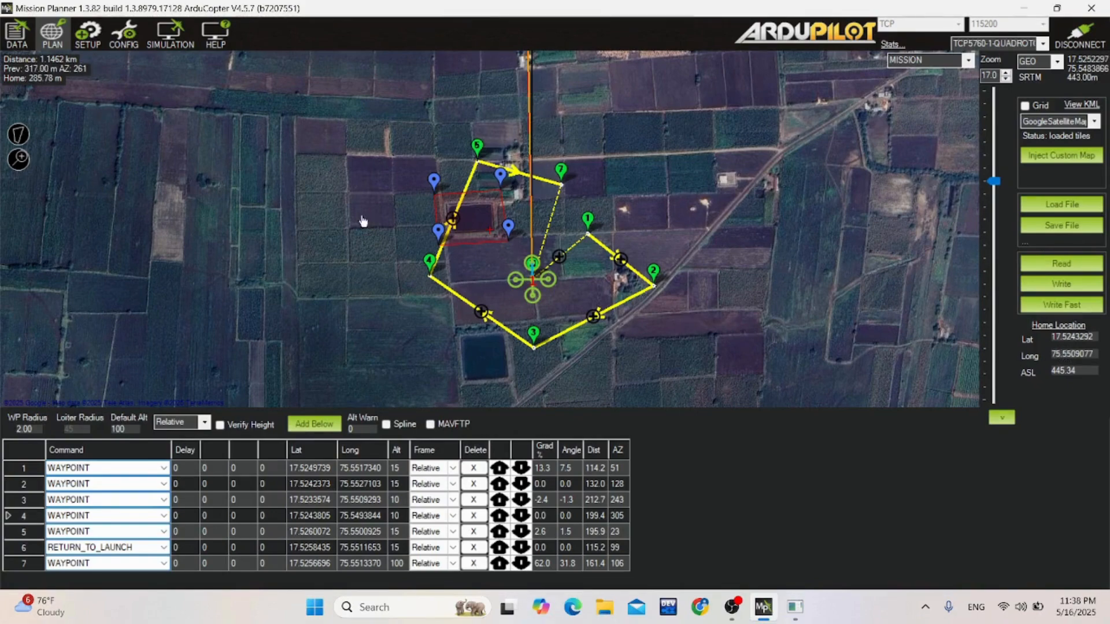
pyautogui.scroll(1, 473, 268)
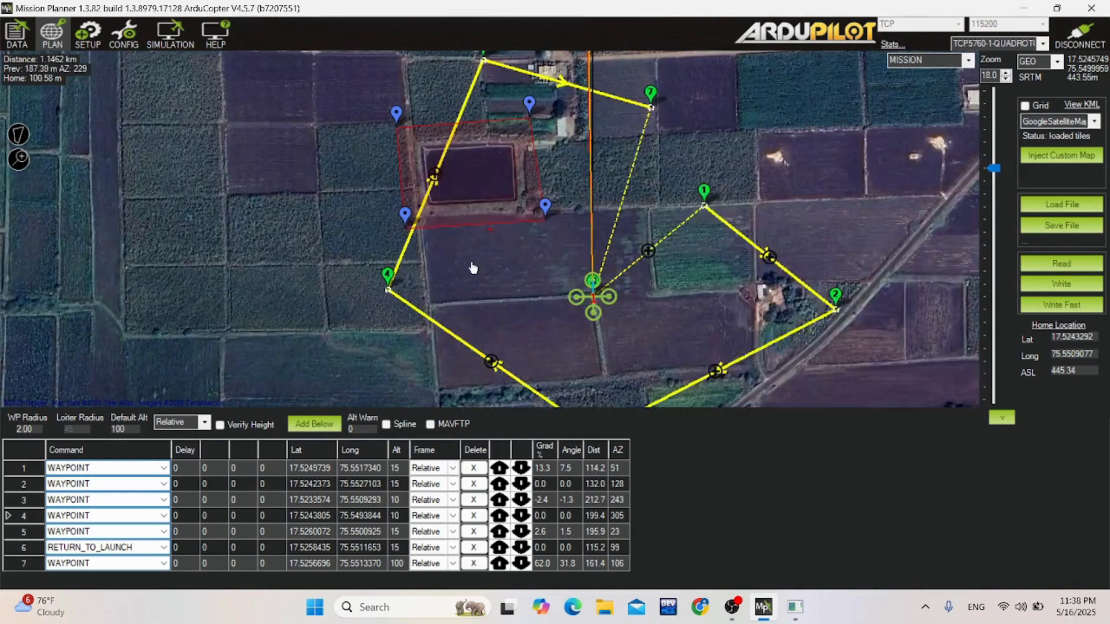
# Go to the flight data actions, look through the available flight modes, and arm the copter.
pyautogui.click(18, 40)
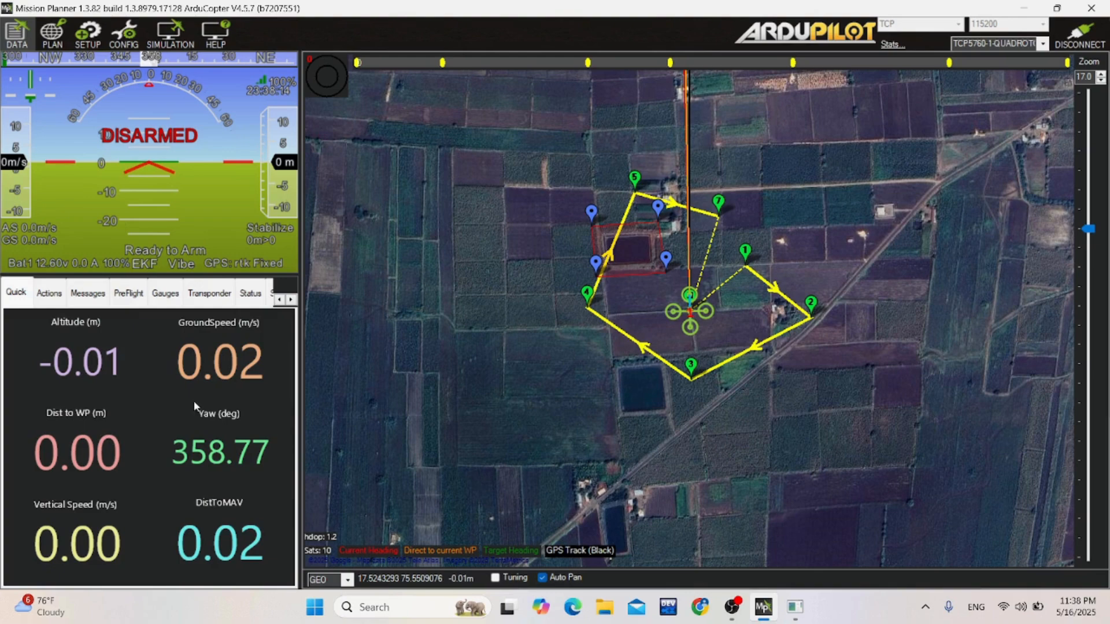
pyautogui.click(48, 294)
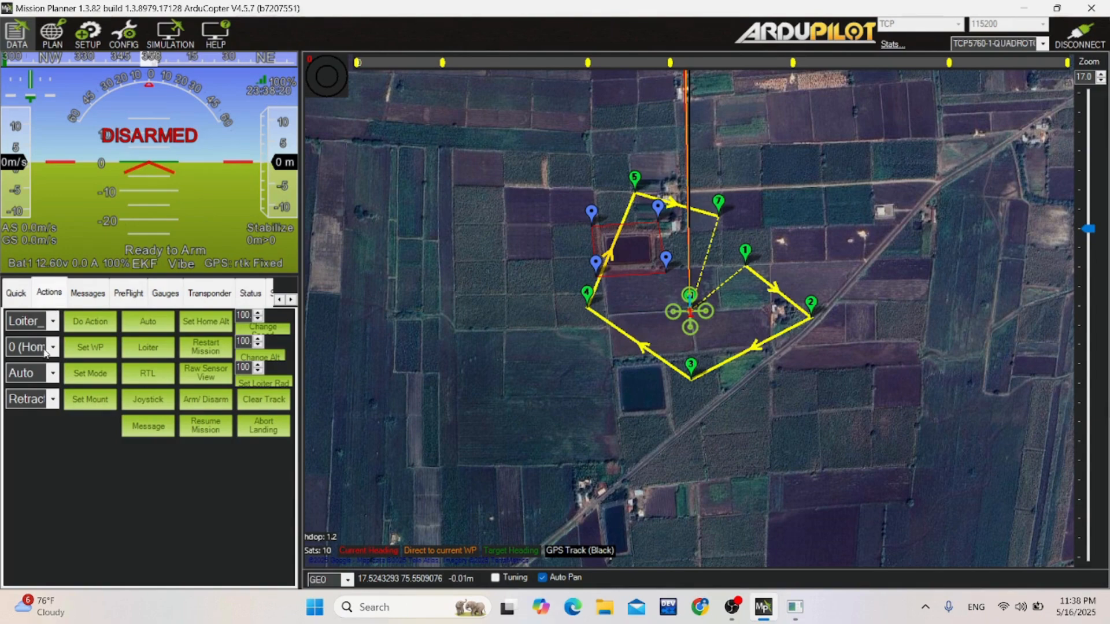
pyautogui.click(35, 374)
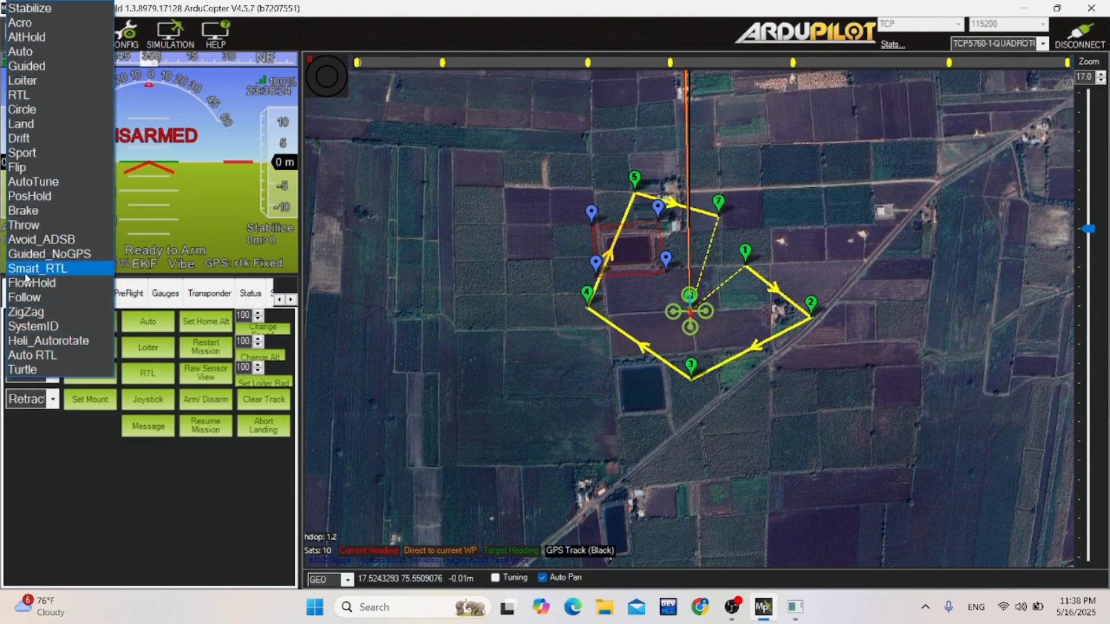
pyautogui.click(67, 477)
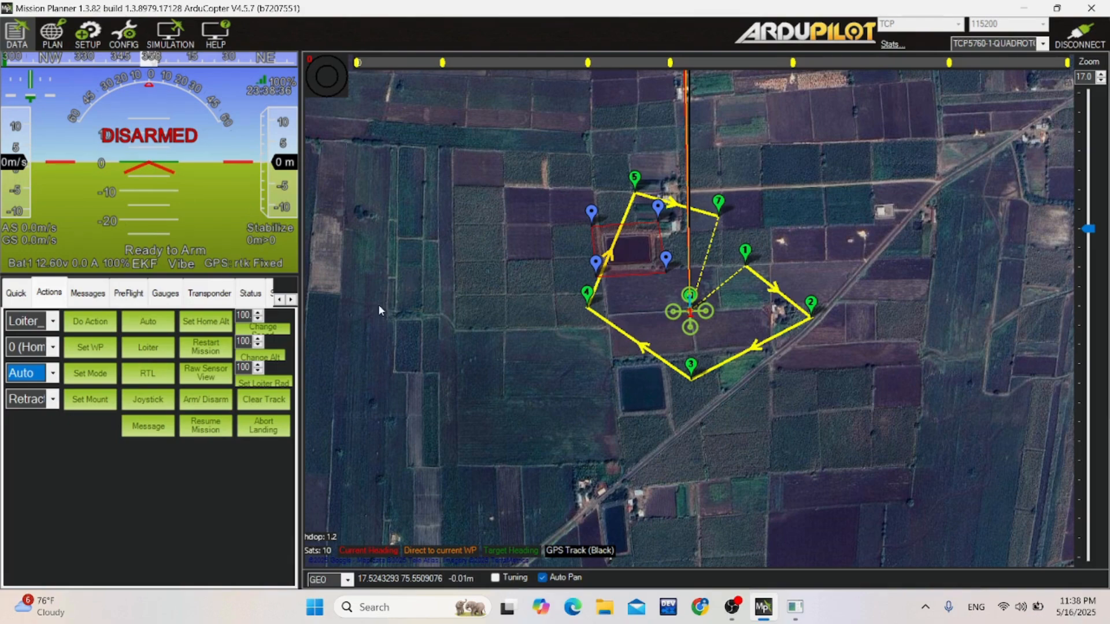
pyautogui.click(204, 404)
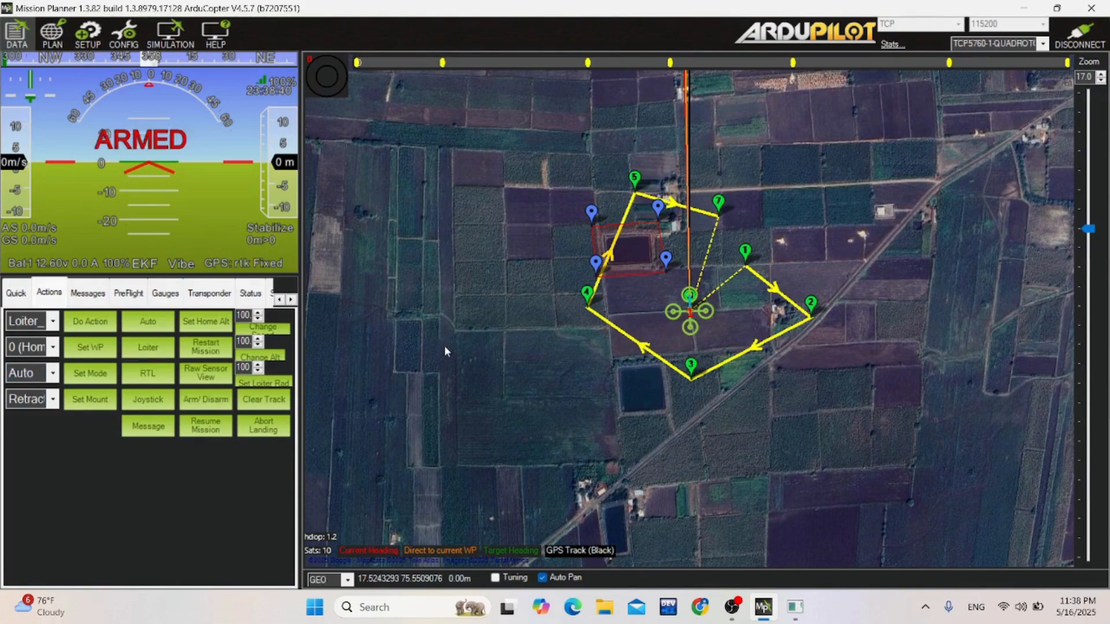
# Command a takeoff to an altitude of 10 and start the mission in Auto mode.
pyautogui.rightClick(686, 253)
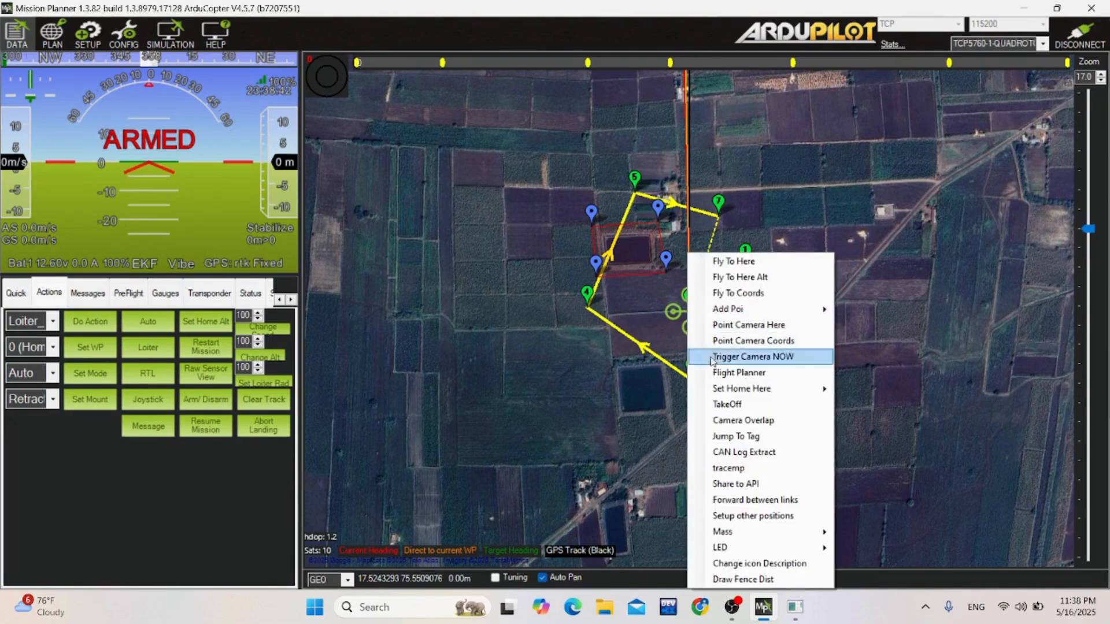
pyautogui.click(720, 405)
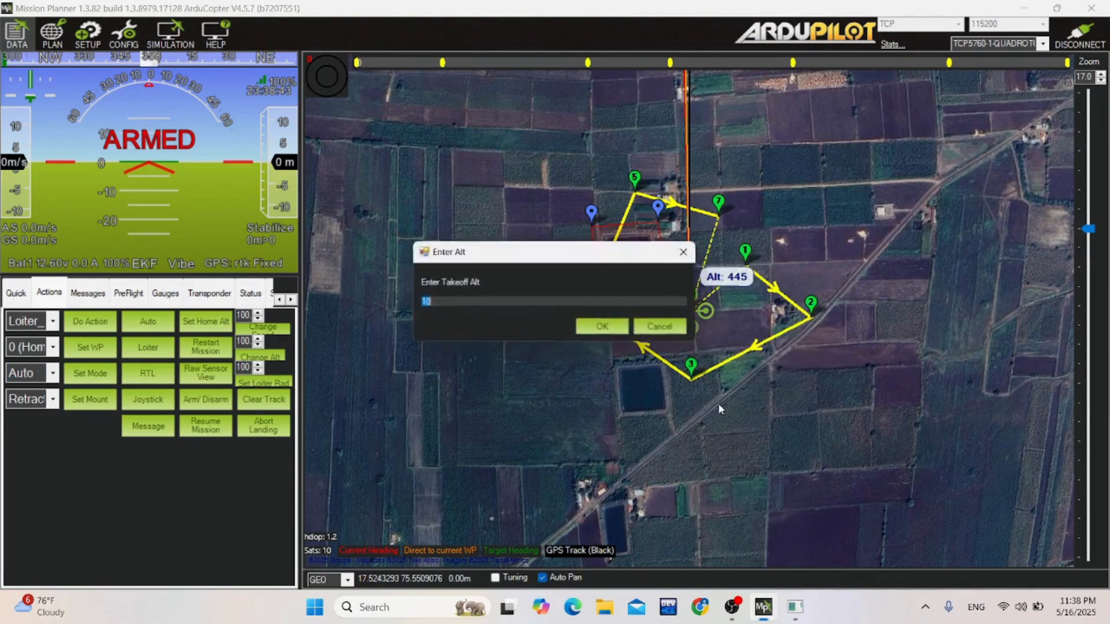
pyautogui.click(603, 328)
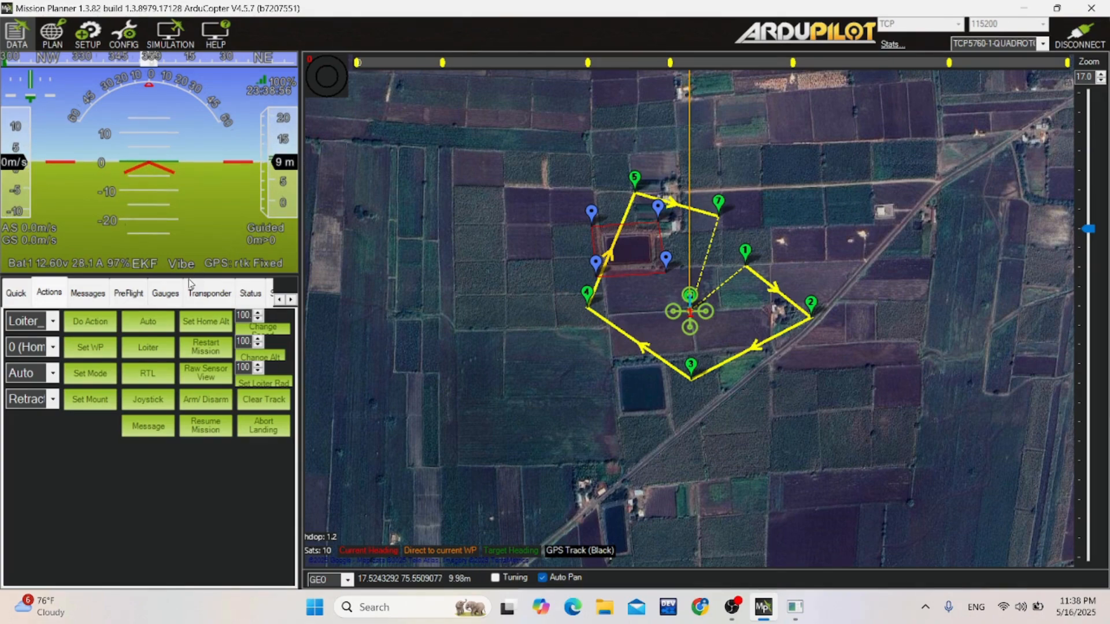
pyautogui.click(157, 325)
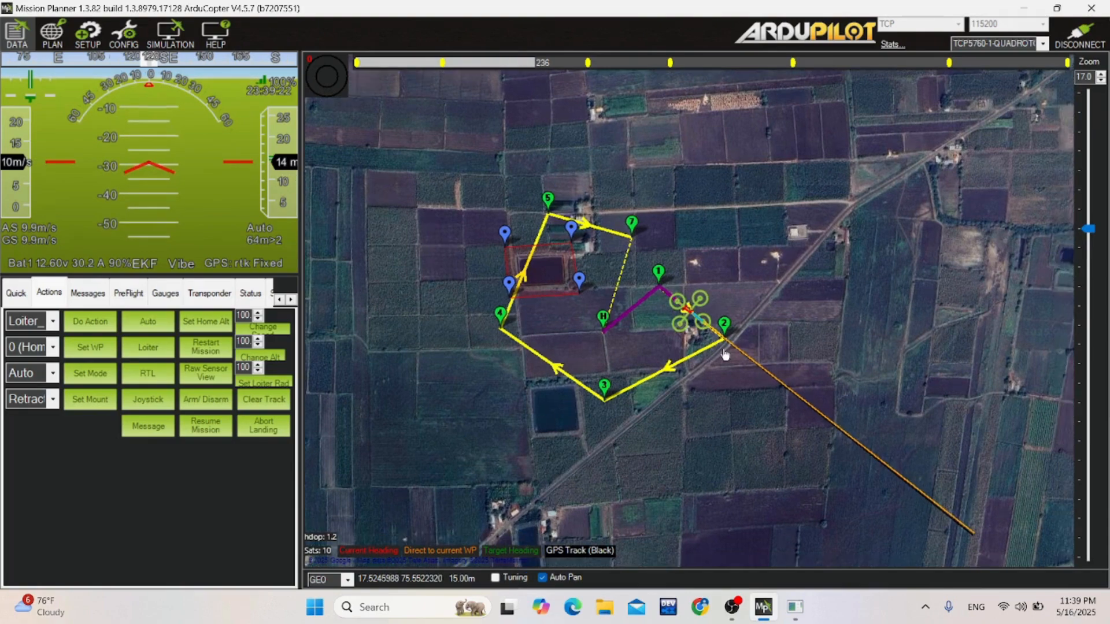
# Follow the copter along the mission, examining its track at waypoints 2 and 3 and its approach to the pond exclusion zone.
pyautogui.scroll(1, 728, 354)
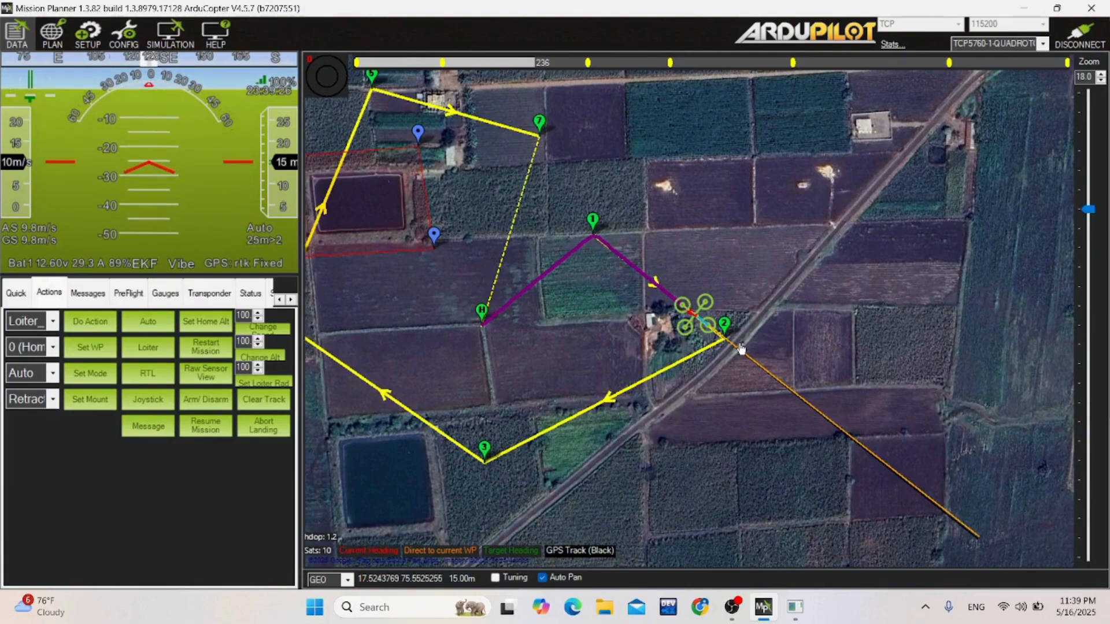
pyautogui.scroll(1, 739, 347)
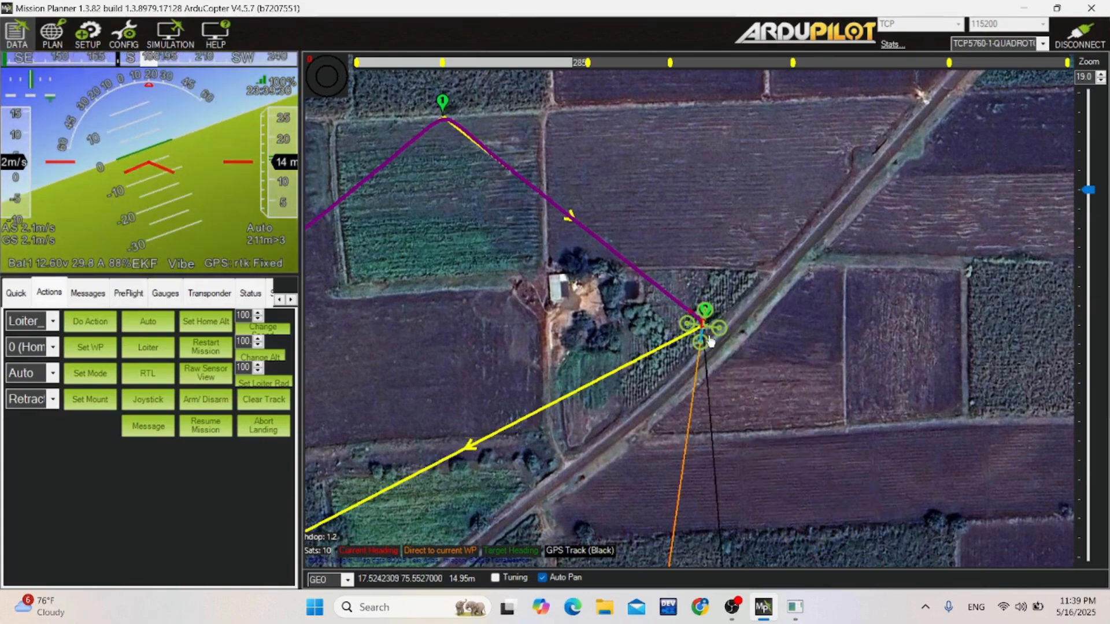
pyautogui.scroll(-1, 711, 342)
pyautogui.scroll(-1, 710, 343)
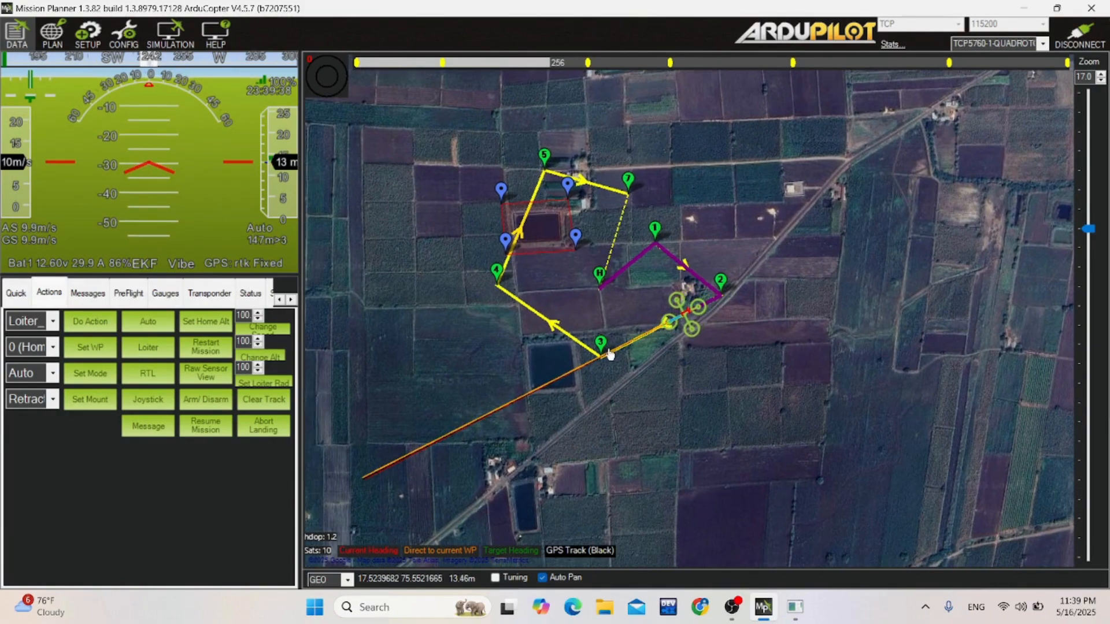
pyautogui.moveTo(608, 357)
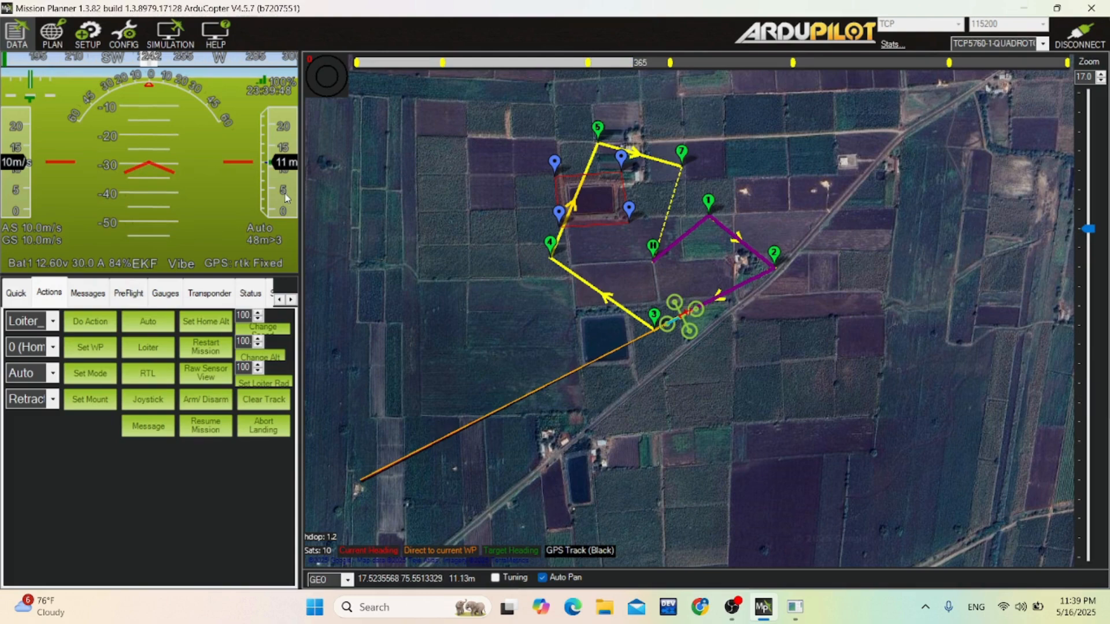
pyautogui.scroll(2, 652, 321)
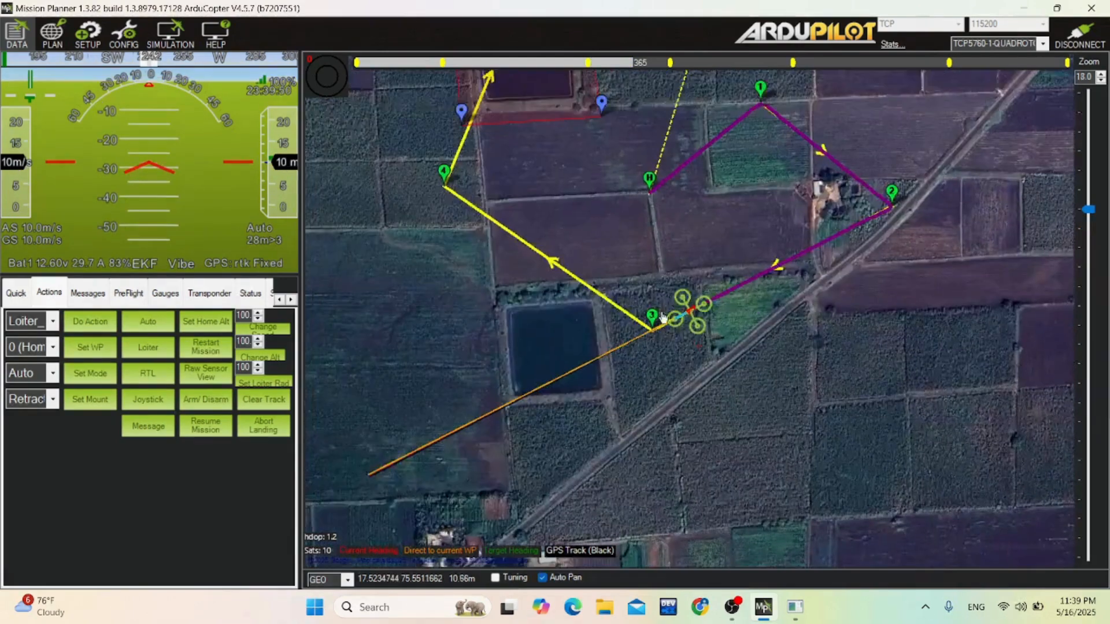
pyautogui.scroll(3, 652, 322)
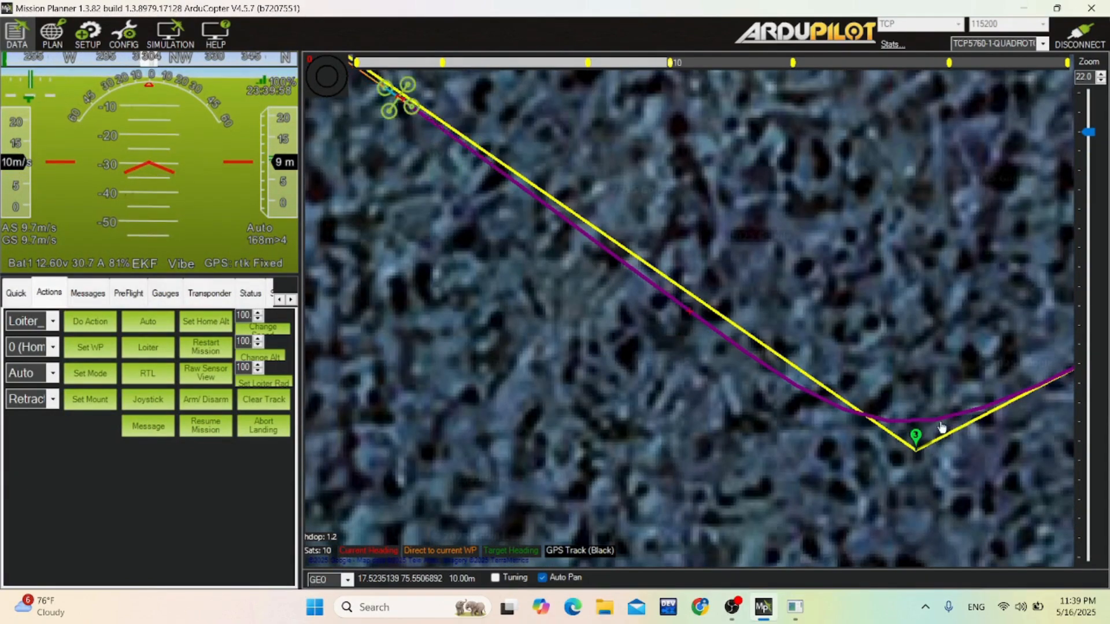
pyautogui.scroll(-2, 892, 433)
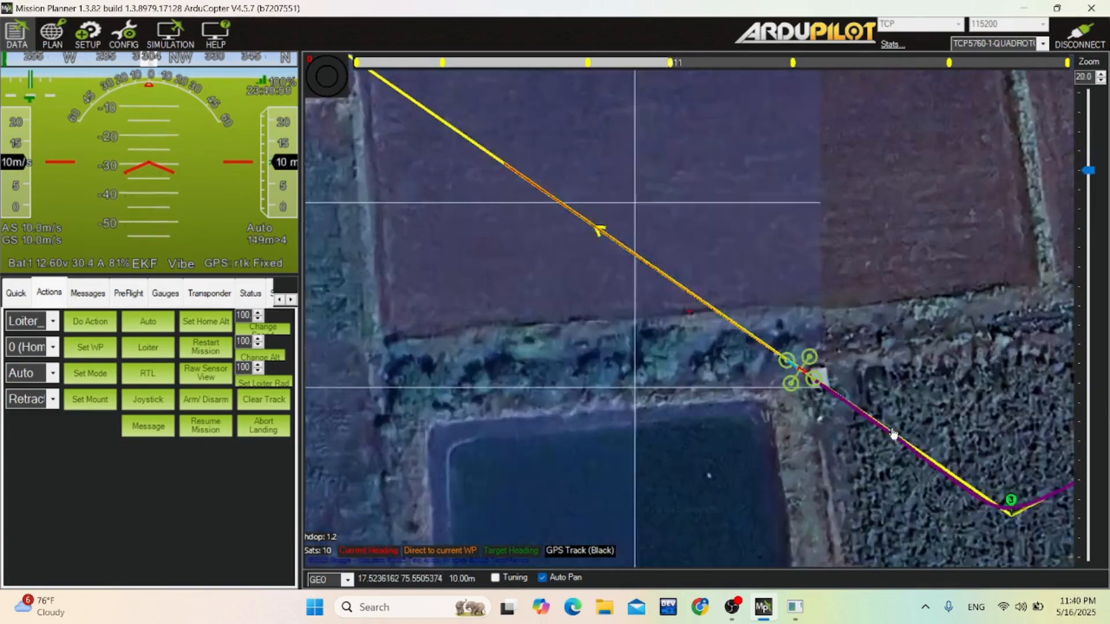
pyautogui.scroll(-2, 891, 434)
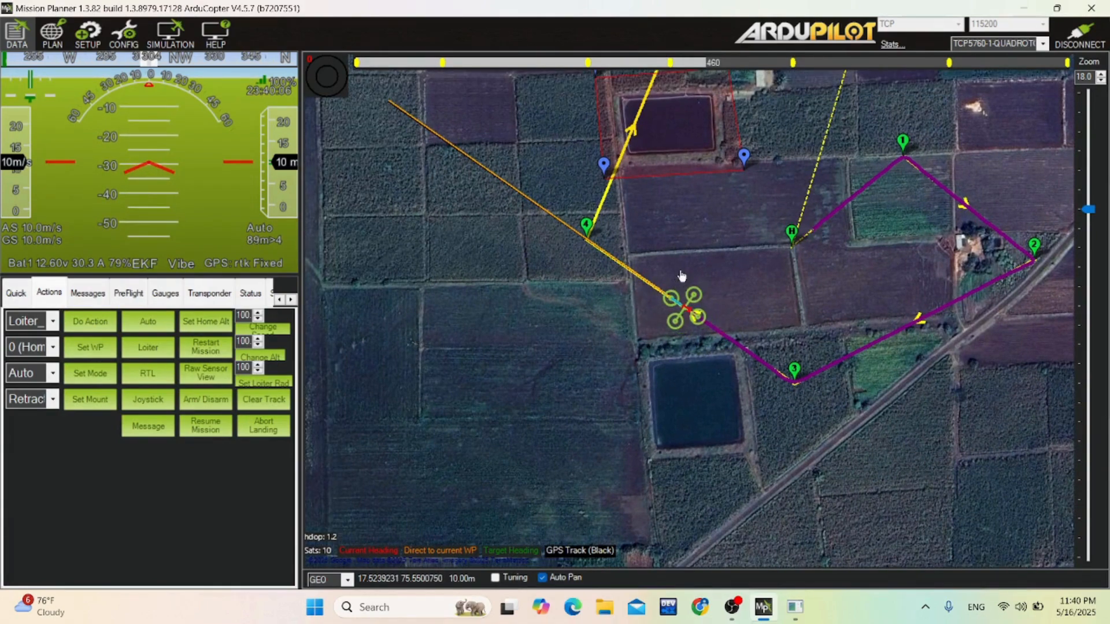
pyautogui.scroll(1, 665, 251)
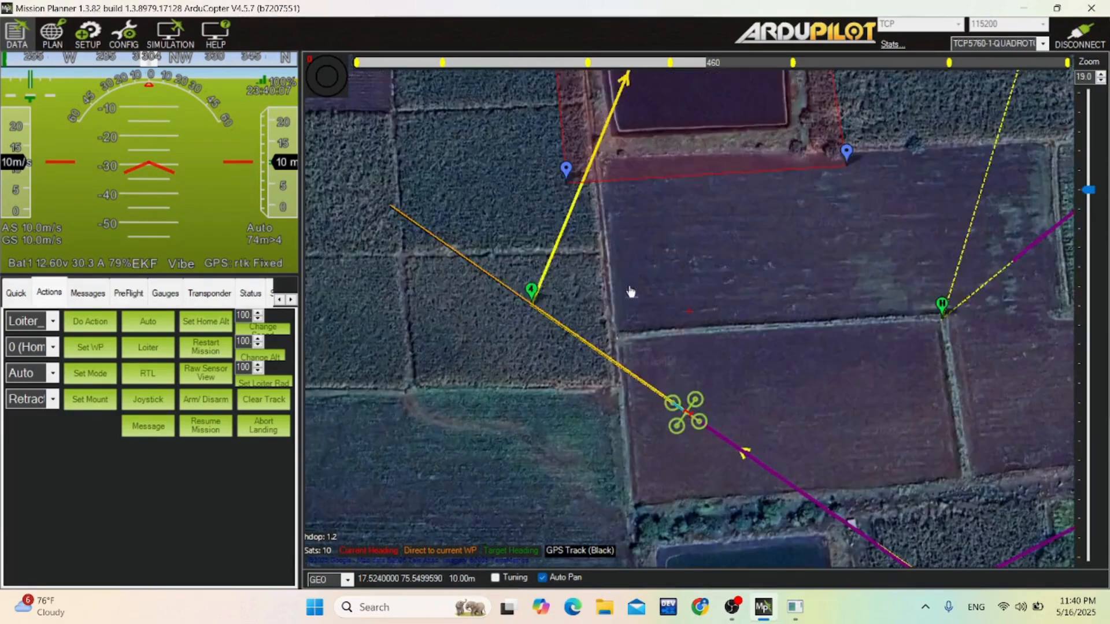
pyautogui.scroll(-1, 619, 296)
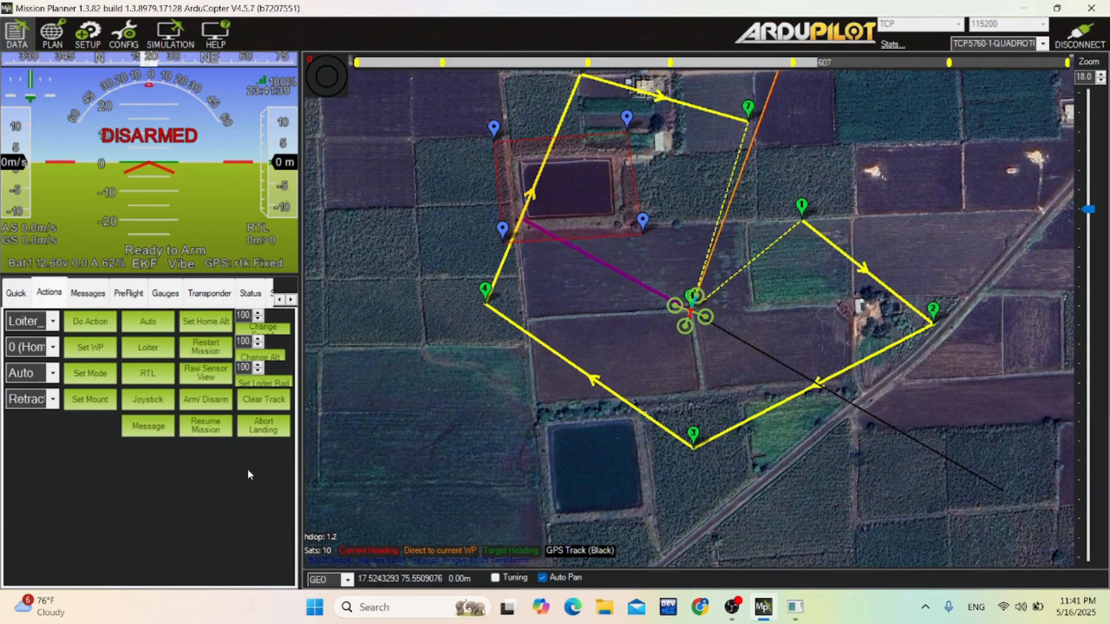
# From the DataFlash log tools, download log 8 dated 5/16/2025 11:42:02 PM from the vehicle, then close the downloader.
pyautogui.click(291, 300)
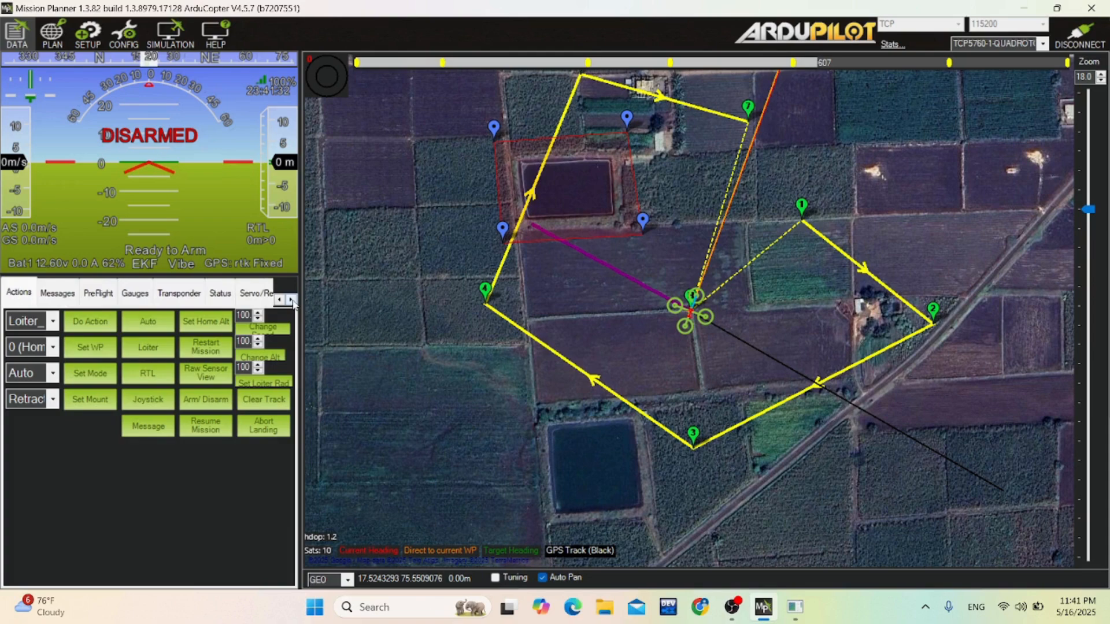
pyautogui.click(291, 300)
pyautogui.click(291, 300)
pyautogui.click(292, 300)
pyautogui.click(291, 300)
pyautogui.click(292, 300)
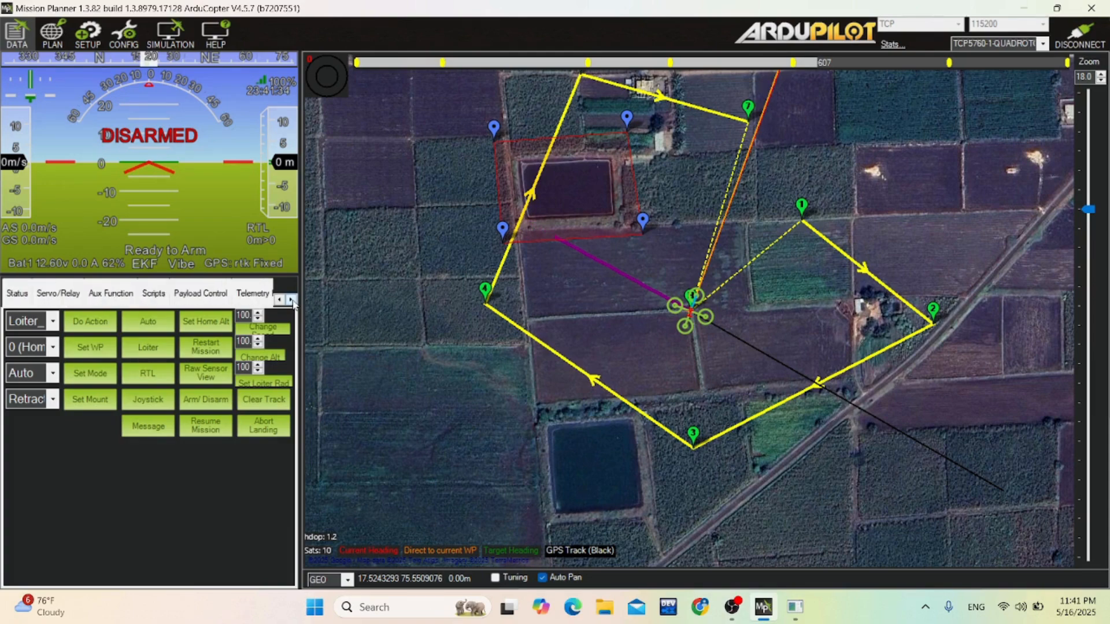
pyautogui.click(292, 300)
pyautogui.click(291, 300)
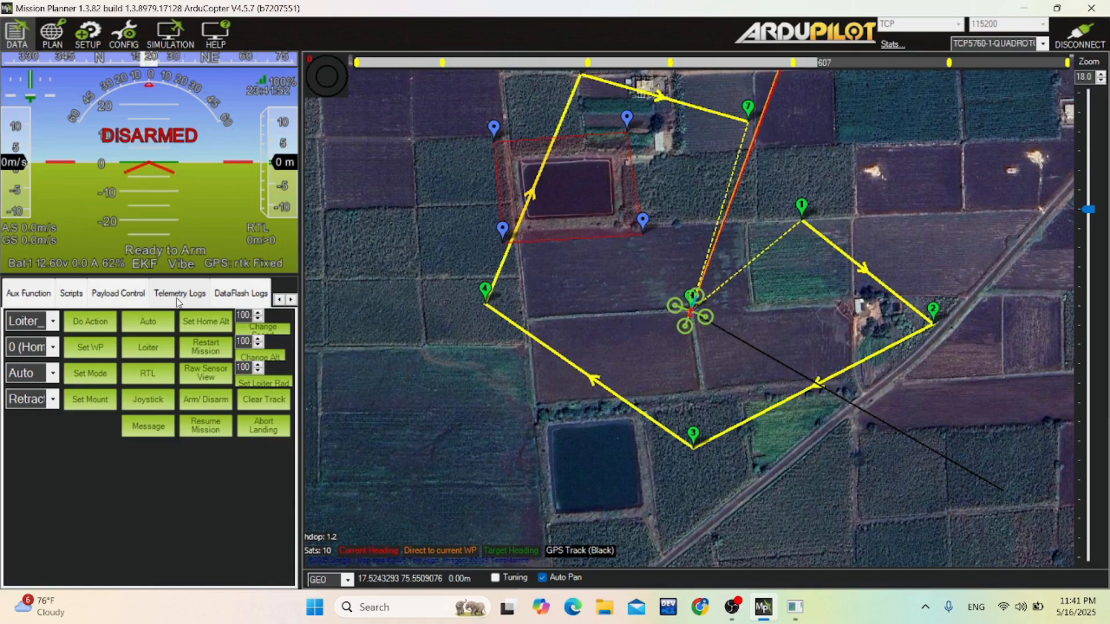
pyautogui.click(244, 296)
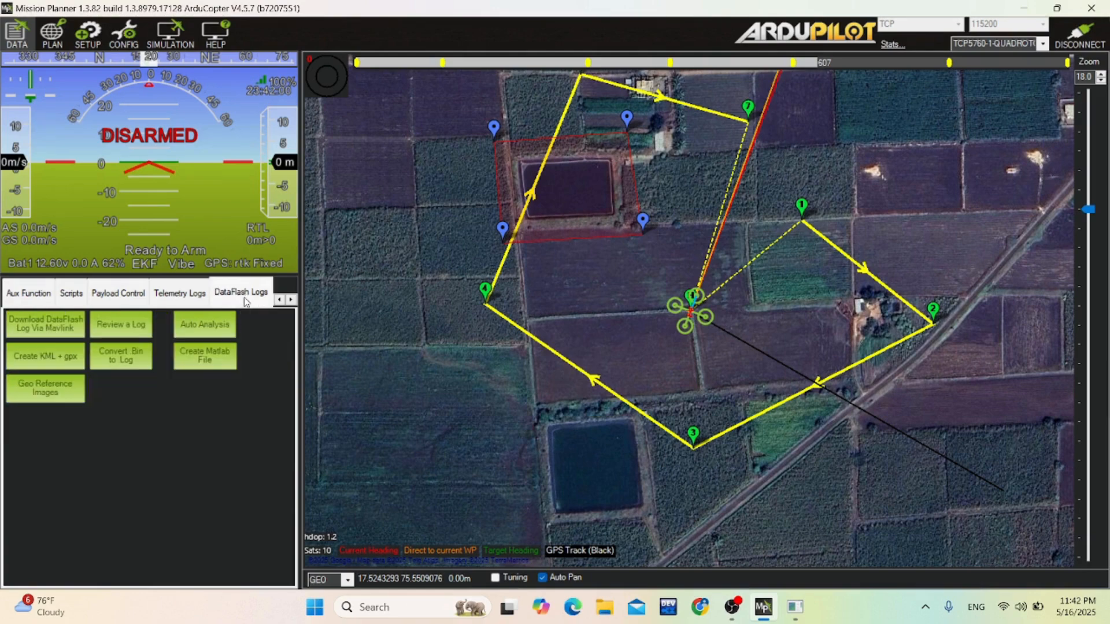
pyautogui.click(48, 327)
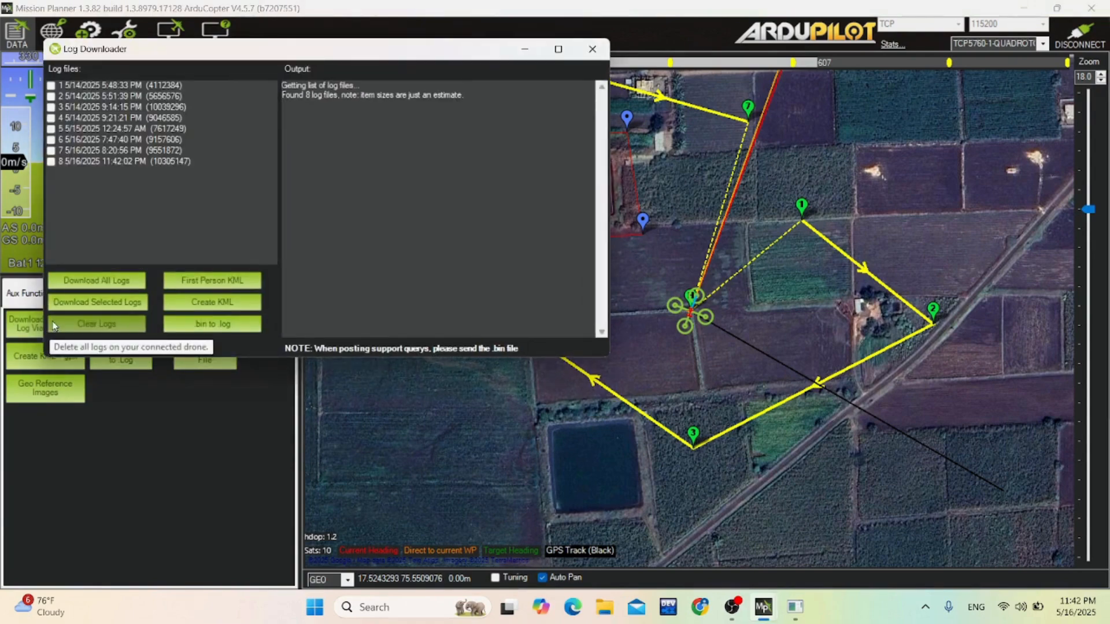
pyautogui.click(71, 162)
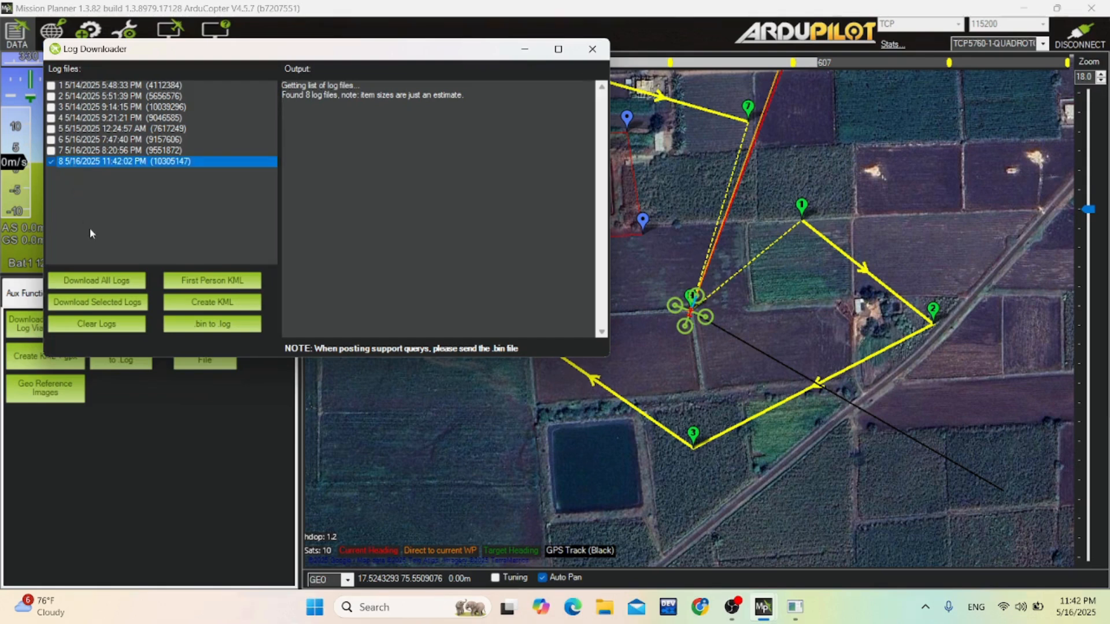
pyautogui.click(112, 307)
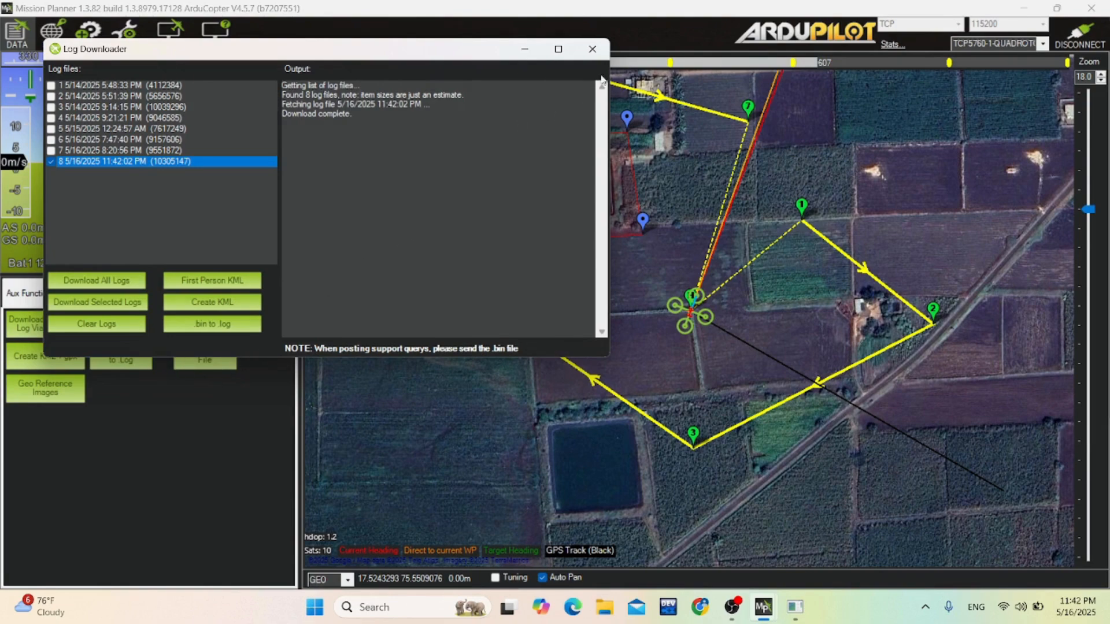
pyautogui.click(598, 55)
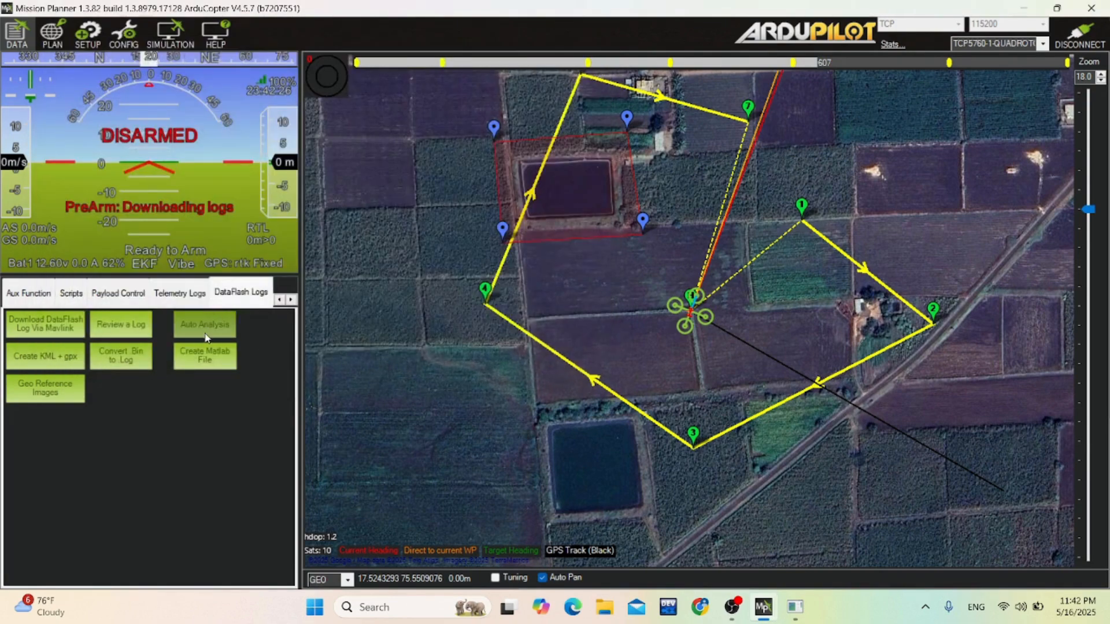
# Open 00000008.BIN from the Mission Planner sitl logs folder for review and maximize the Log Browser.
pyautogui.click(141, 333)
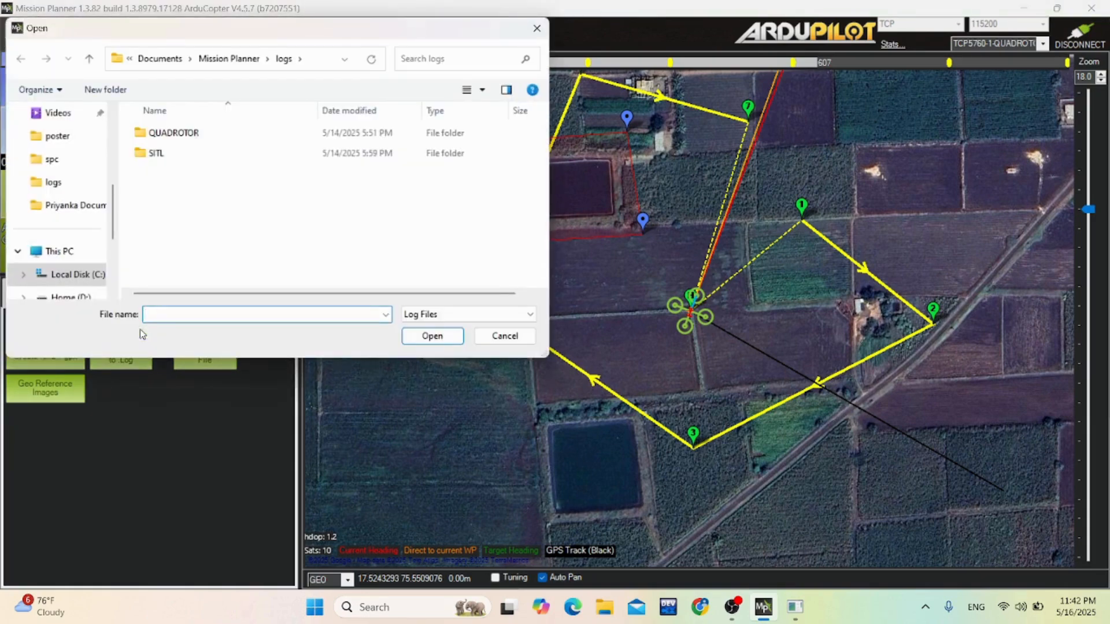
pyautogui.click(156, 60)
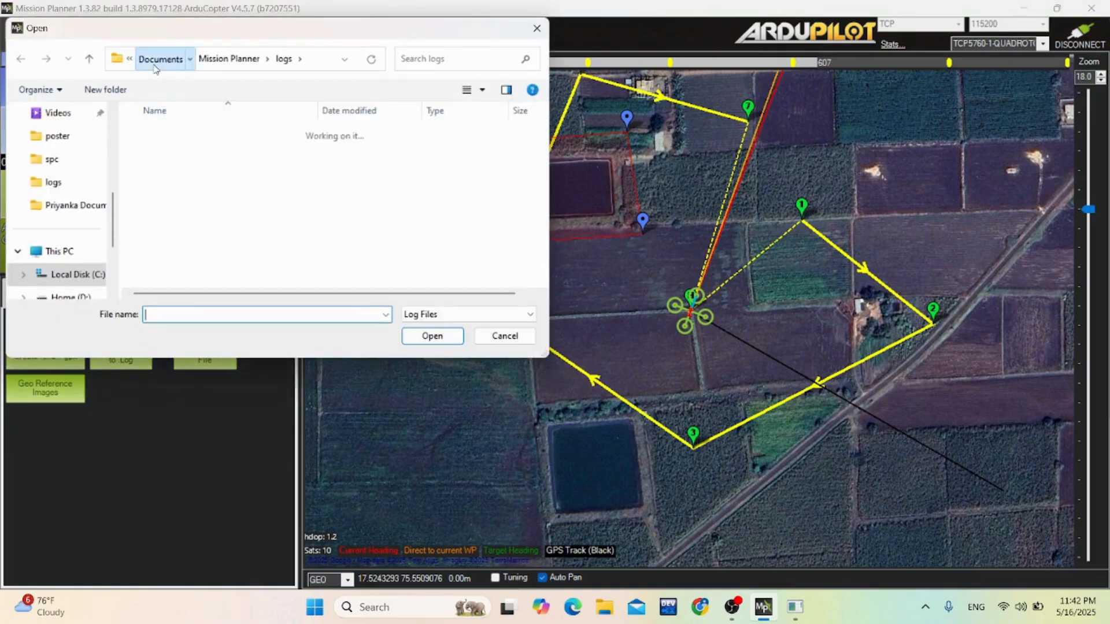
pyautogui.click(201, 139)
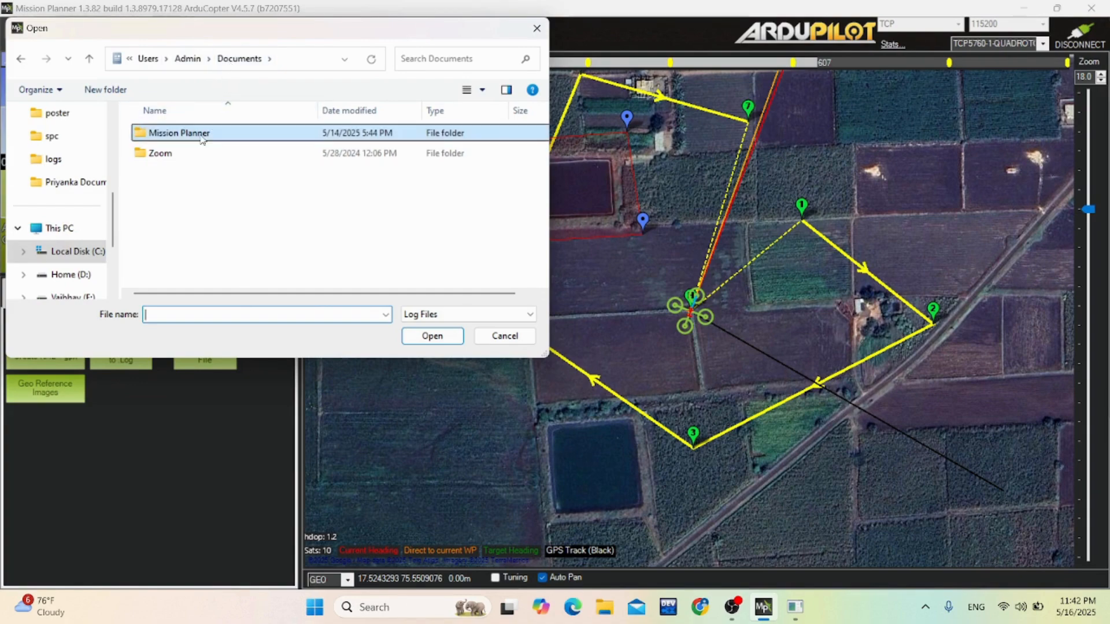
pyautogui.doubleClick(201, 139)
pyautogui.doubleClick(198, 154)
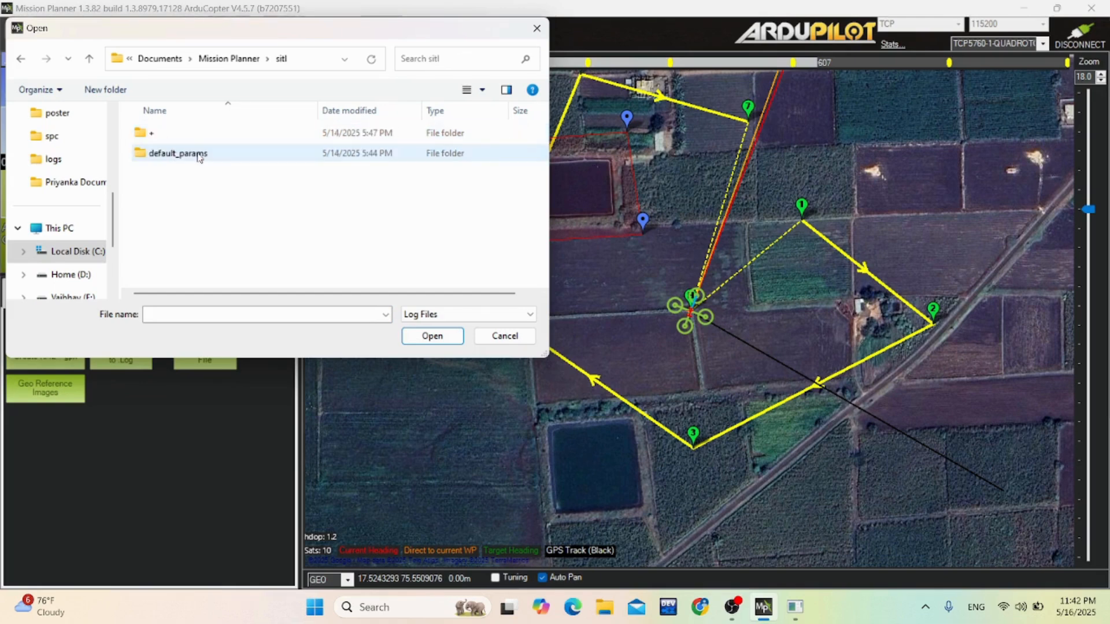
pyautogui.doubleClick(204, 140)
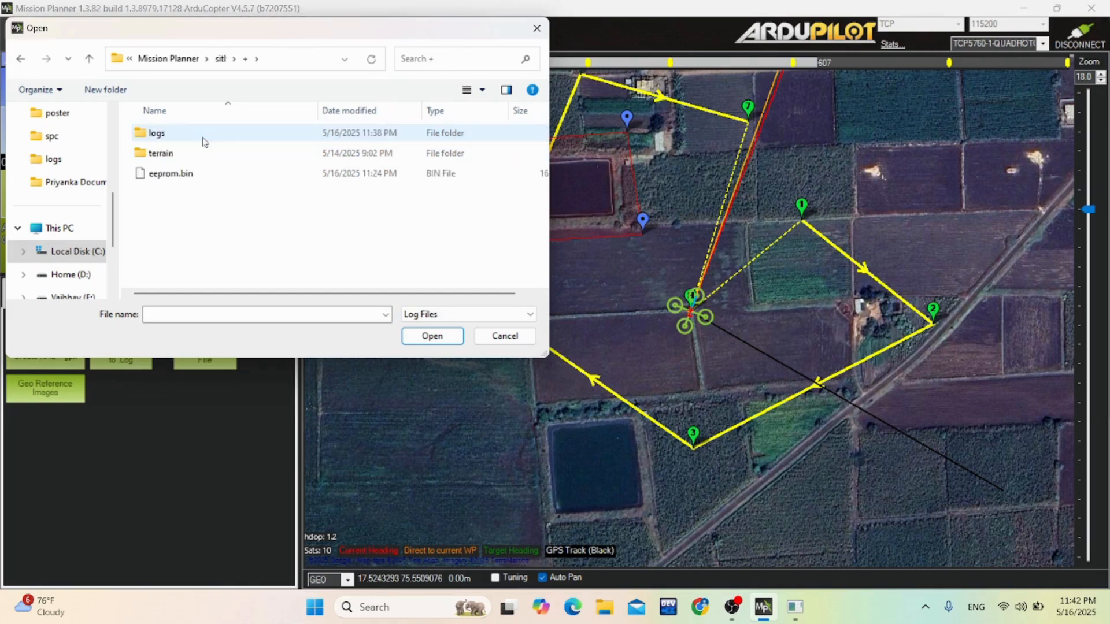
pyautogui.doubleClick(204, 141)
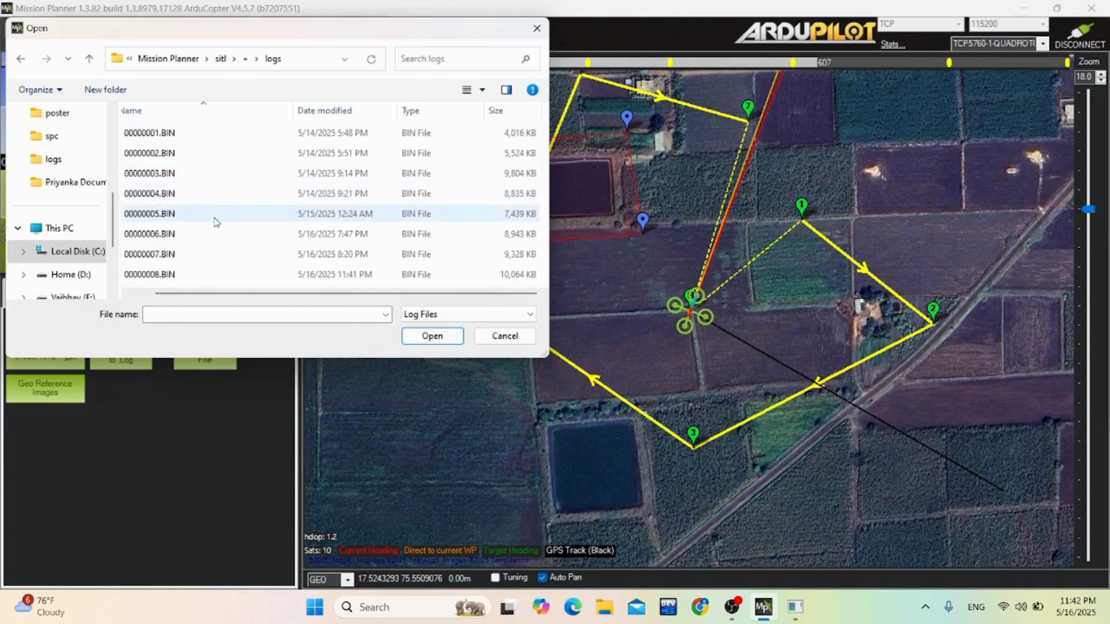
pyautogui.click(208, 277)
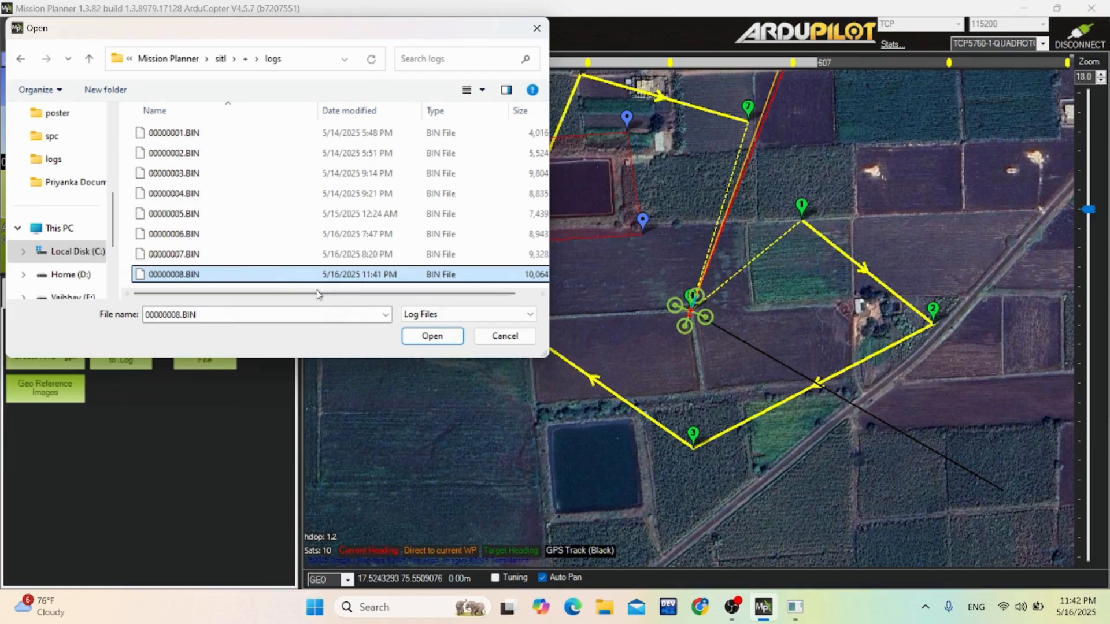
pyautogui.click(411, 337)
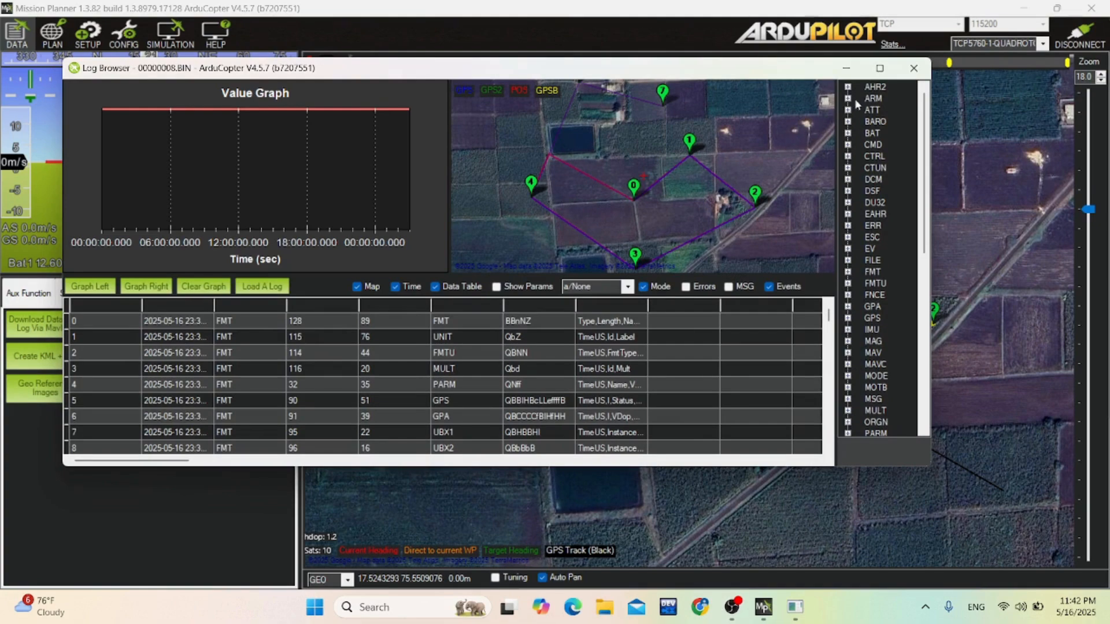
pyautogui.click(879, 69)
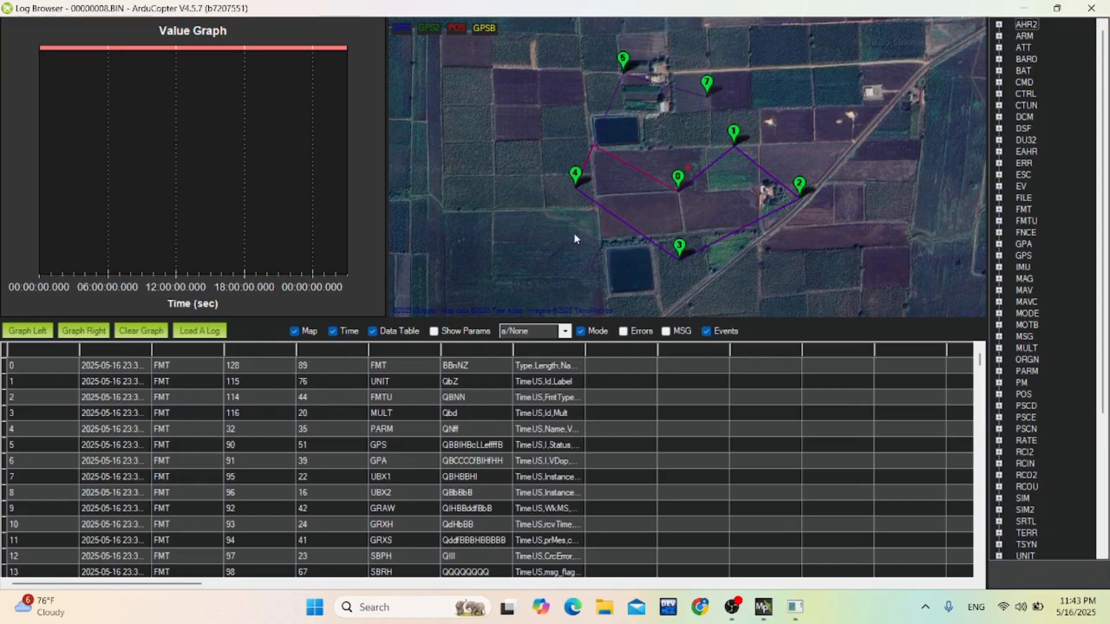
# Turn off the map, Mode and Events displays in the Log Browser and enlarge the value graph above the data table.
pyautogui.click(295, 332)
pyautogui.click(295, 332)
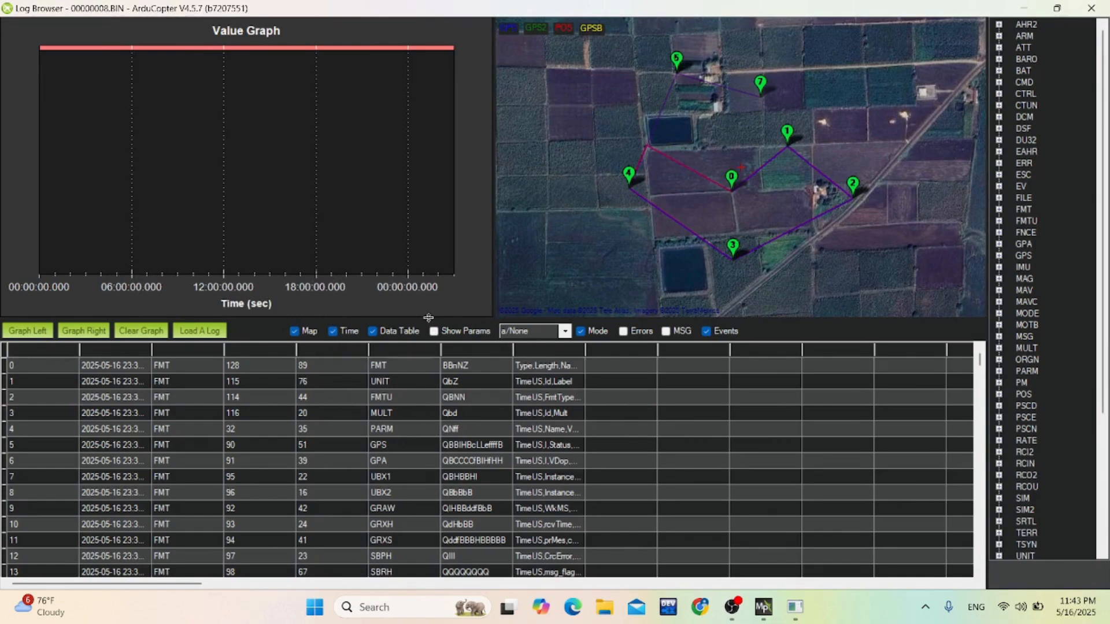
pyautogui.moveTo(431, 319)
pyautogui.mouseDown()
pyautogui.moveTo(430, 400)
pyautogui.moveTo(436, 394)
pyautogui.mouseUp()
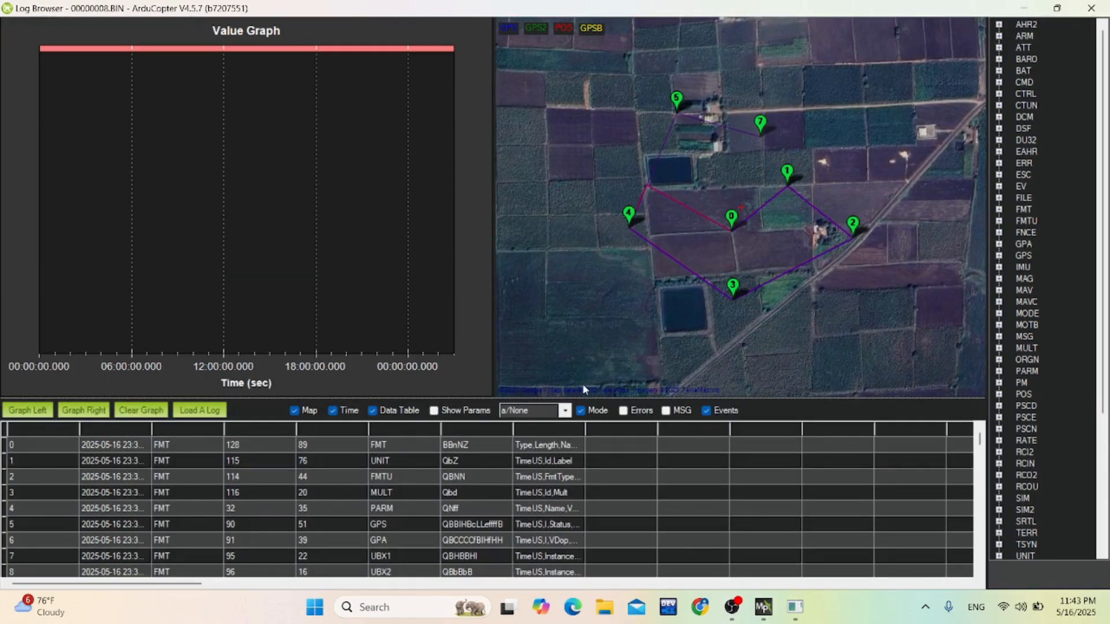
pyautogui.click(580, 410)
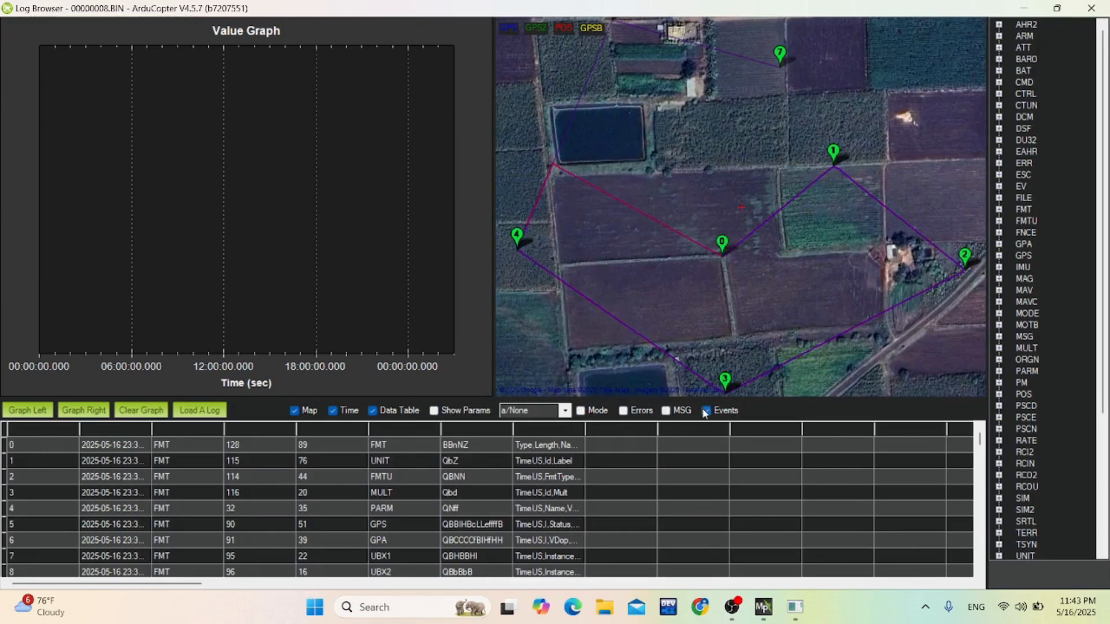
pyautogui.click(296, 411)
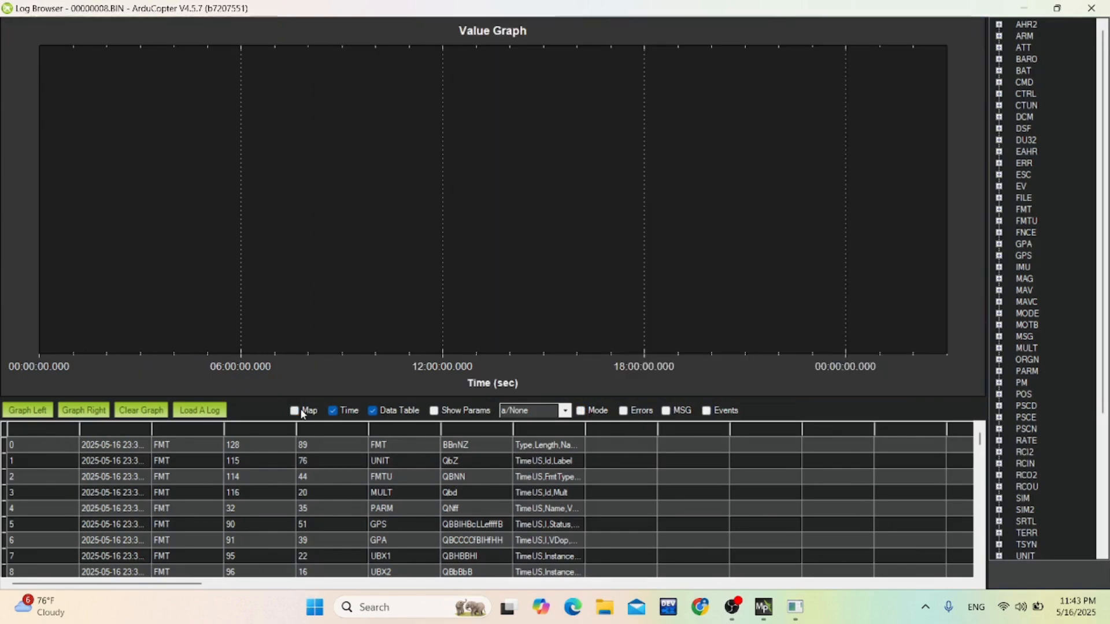
pyautogui.click(372, 410)
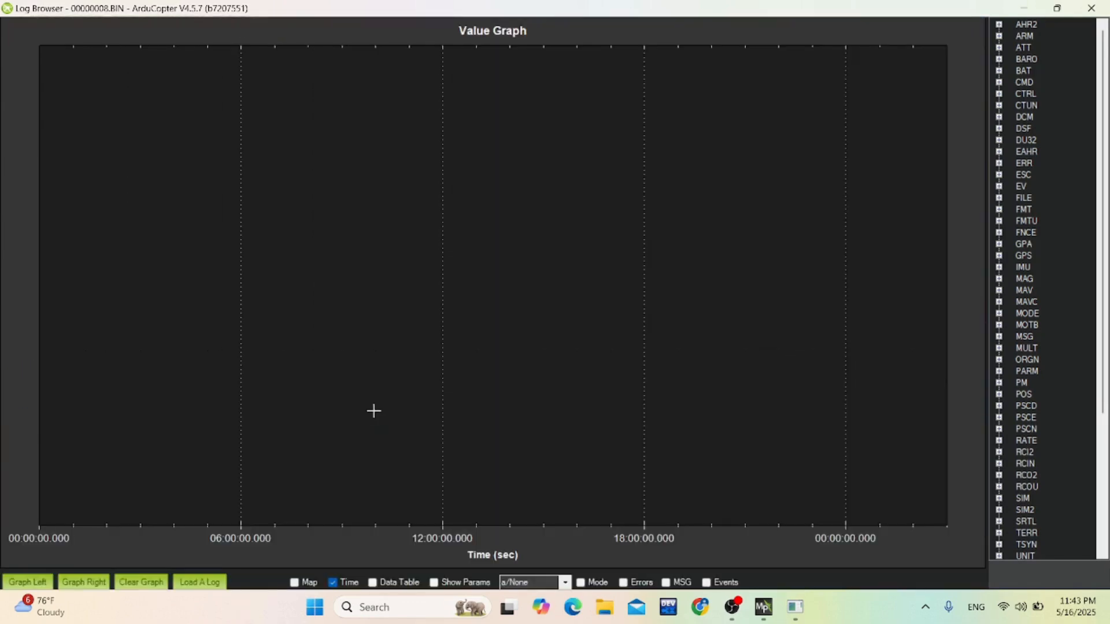
pyautogui.click(372, 582)
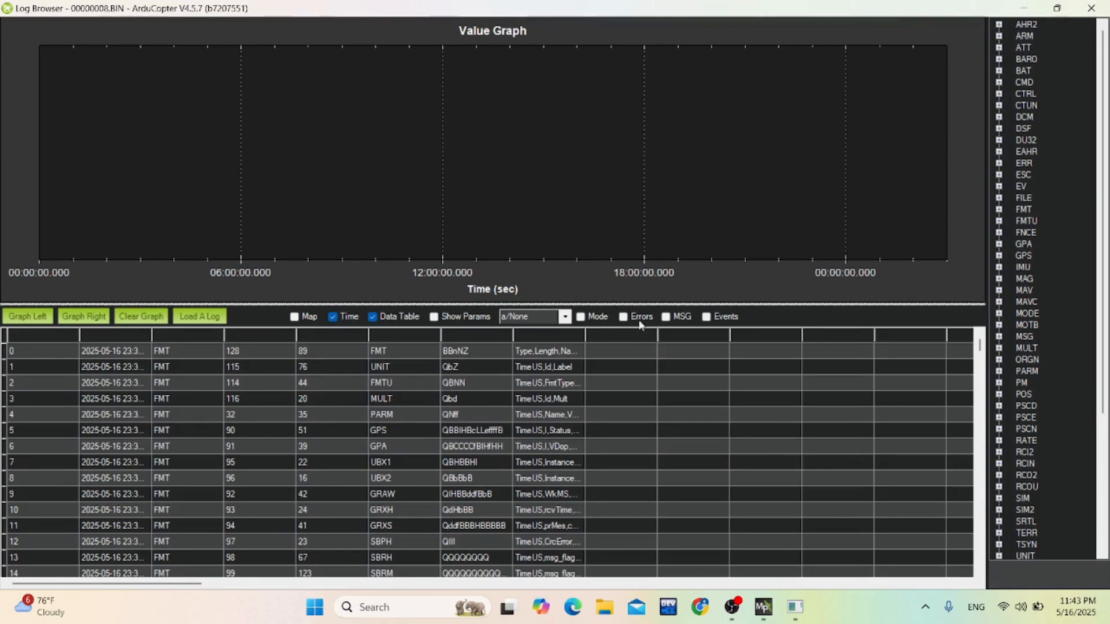
pyautogui.moveTo(642, 360); pyautogui.dragTo(647, 376)
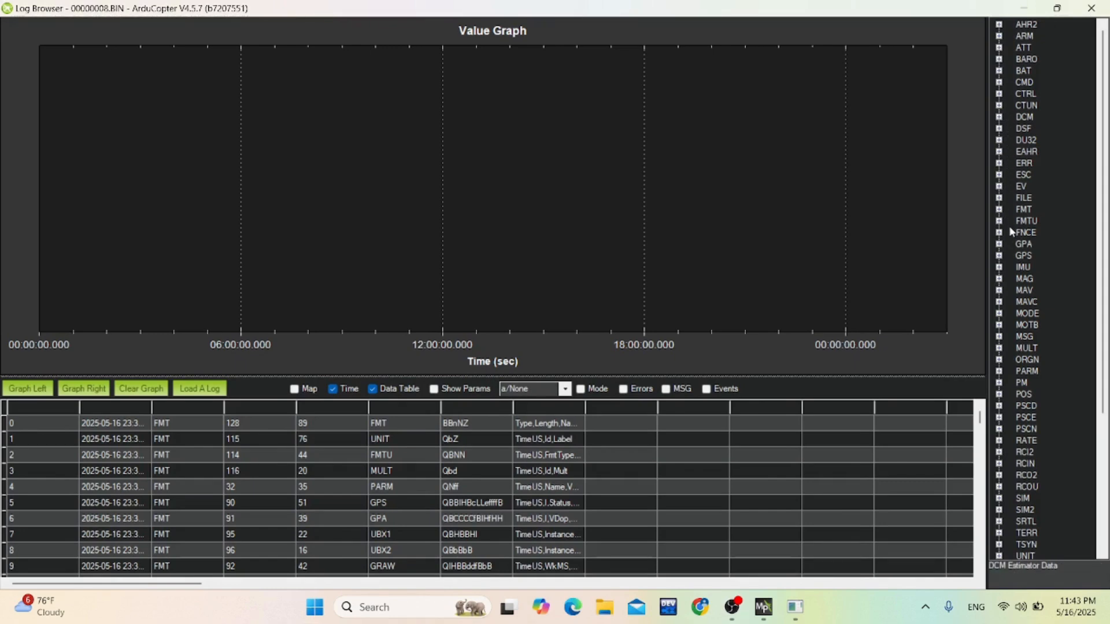
# Plot the Alt value of GPS instance 0 on the value graph.
pyautogui.click(999, 256)
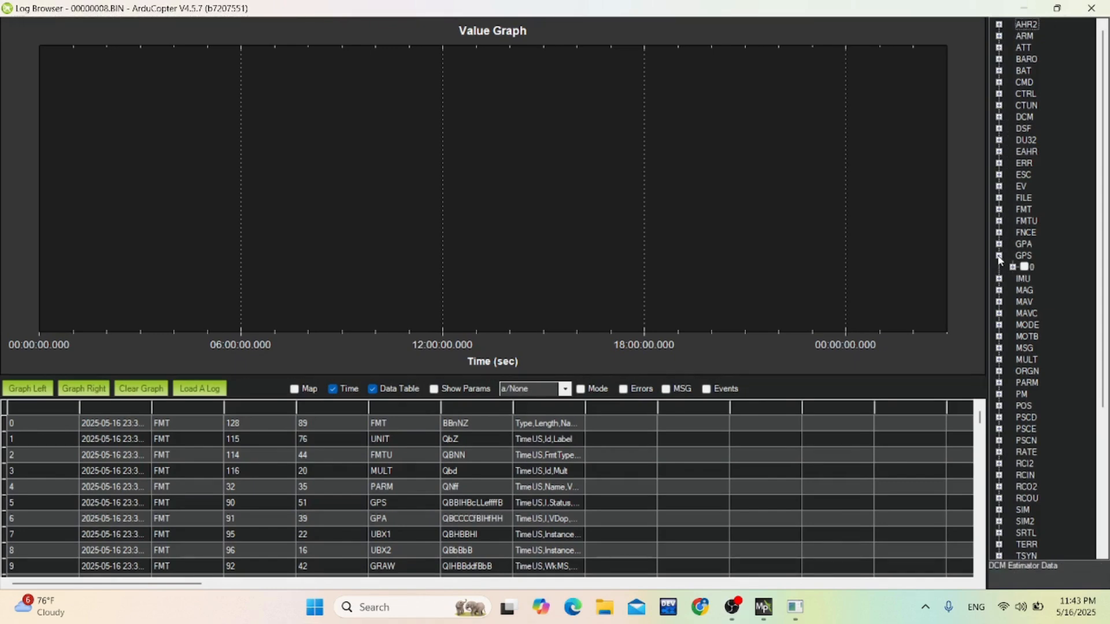
pyautogui.click(1013, 268)
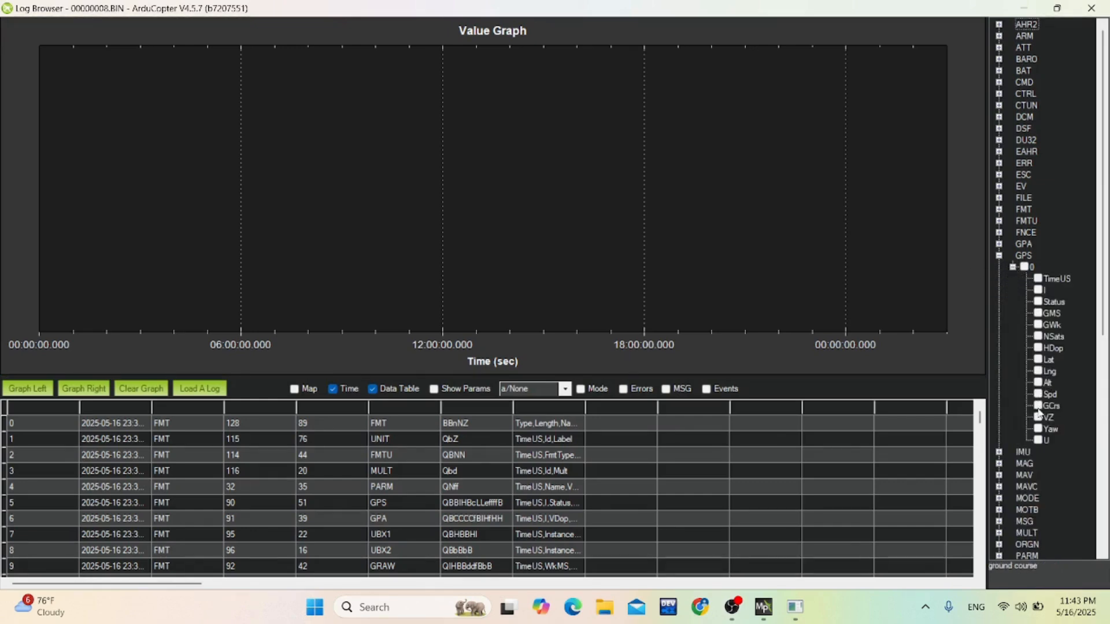
pyautogui.click(1039, 383)
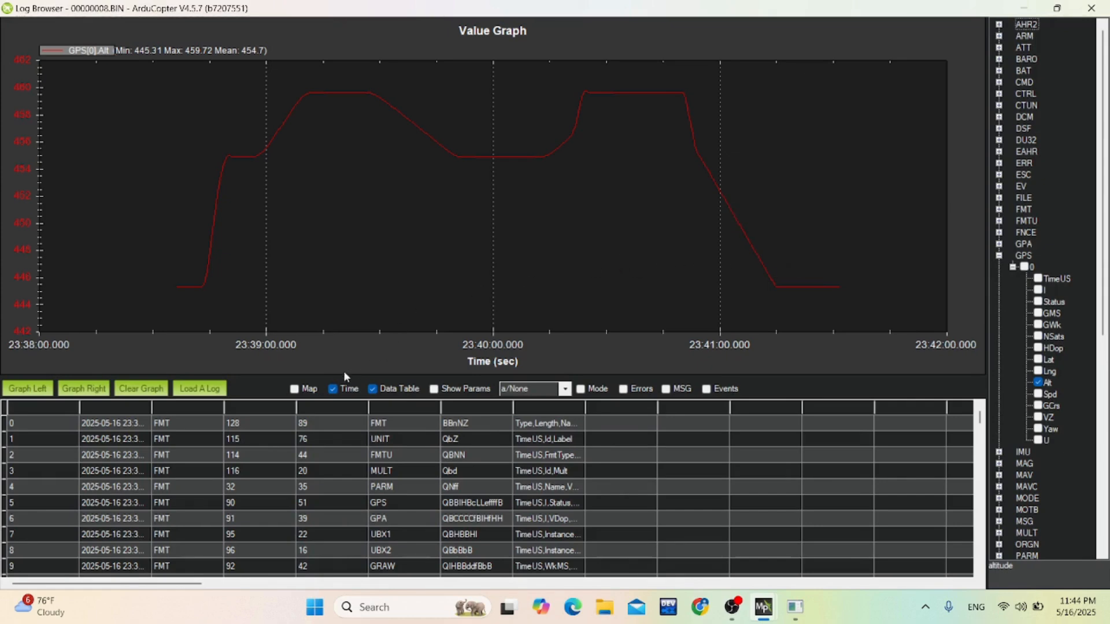
# Show the flight map beside the altitude graph, hide the data table, and widen the graph area.
pyautogui.click(295, 390)
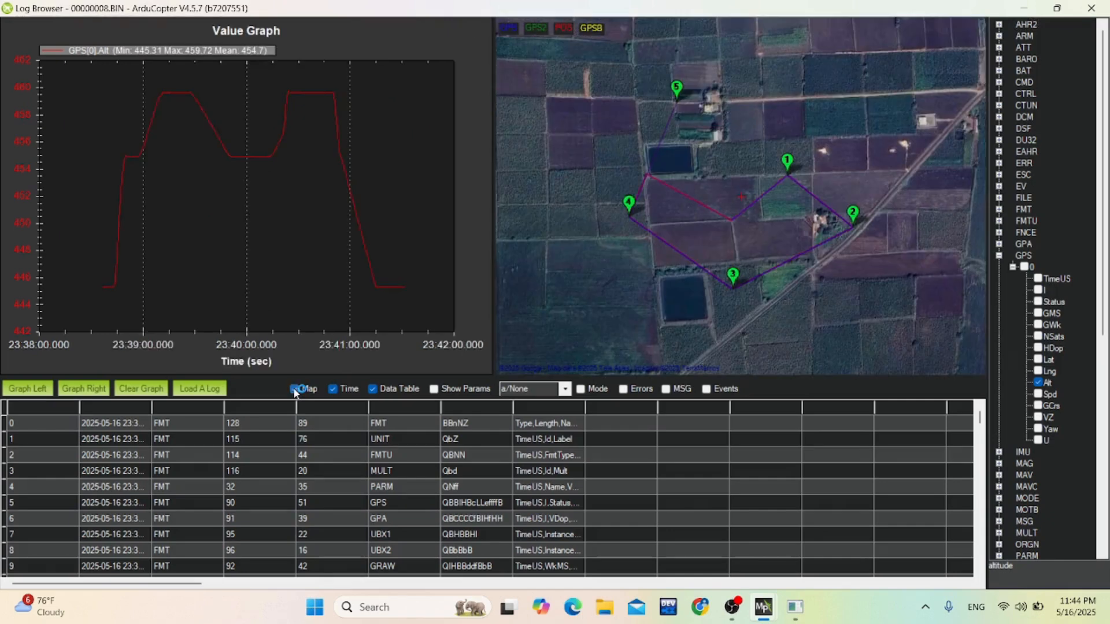
pyautogui.click(373, 389)
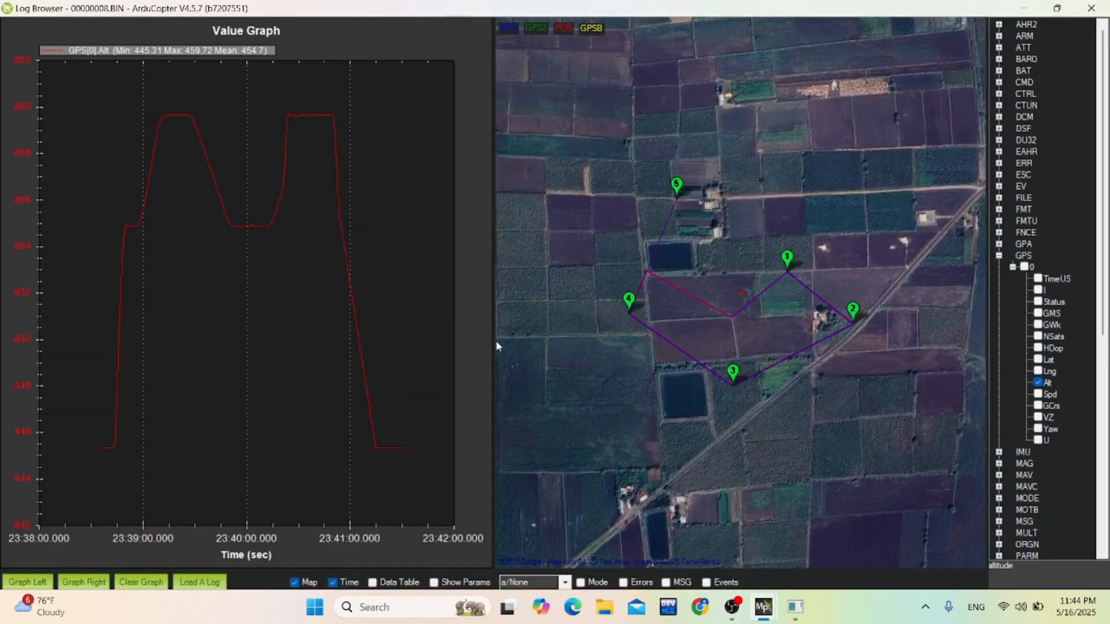
pyautogui.moveTo(496, 343); pyautogui.dragTo(581, 344)
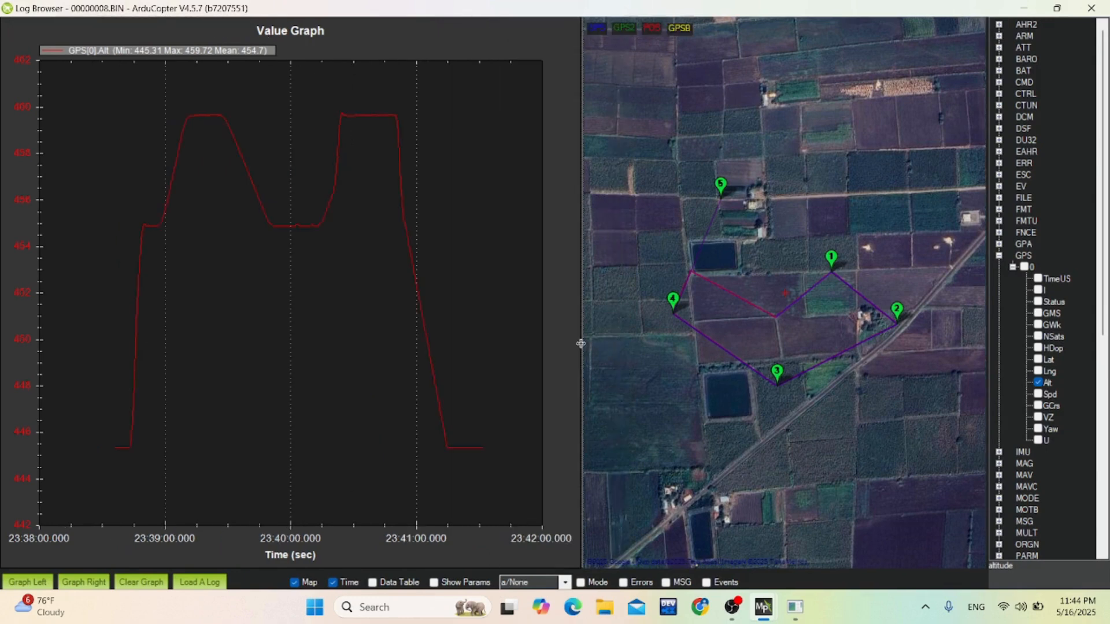
# Zoom in and out on the altitude graph, then set its scale to default.
pyautogui.scroll(1, 335, 350)
pyautogui.scroll(1, 334, 341)
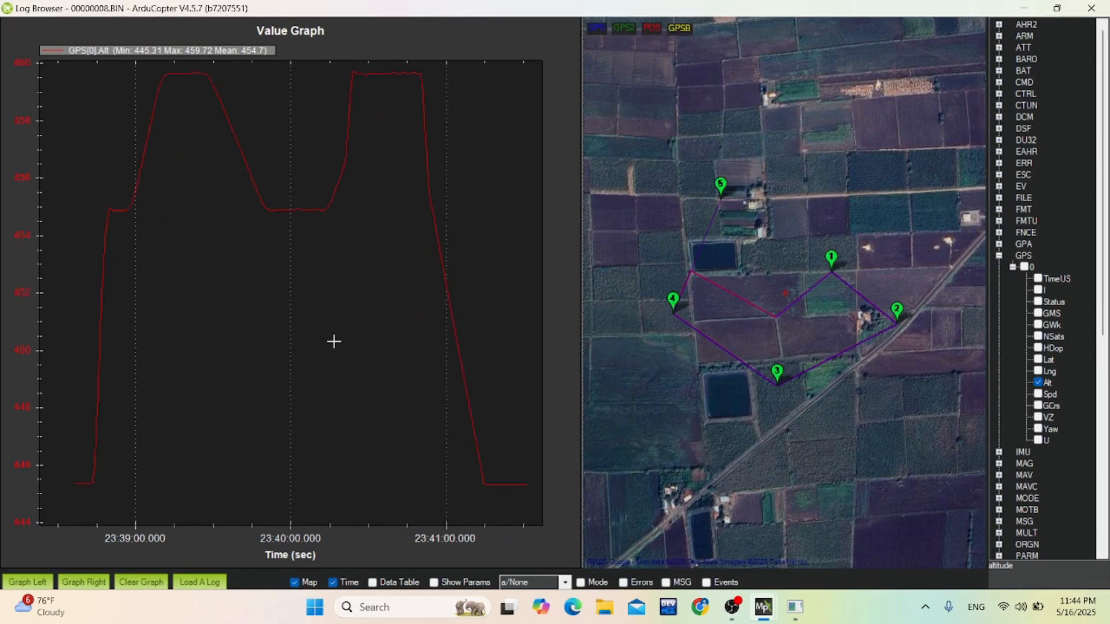
pyautogui.scroll(-1, 334, 342)
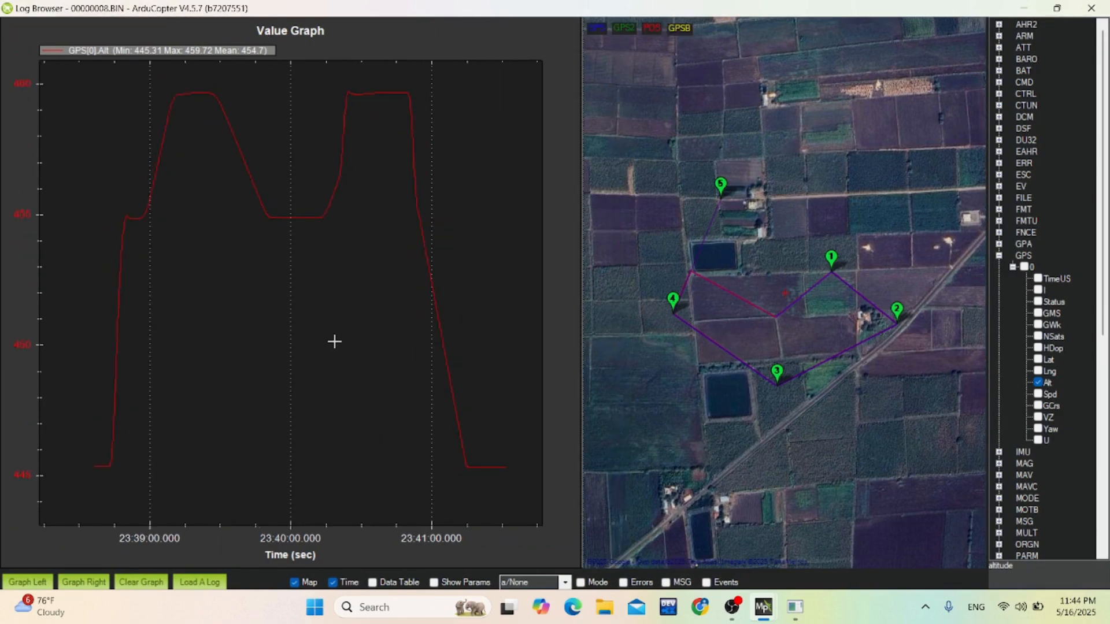
pyautogui.rightClick(334, 333)
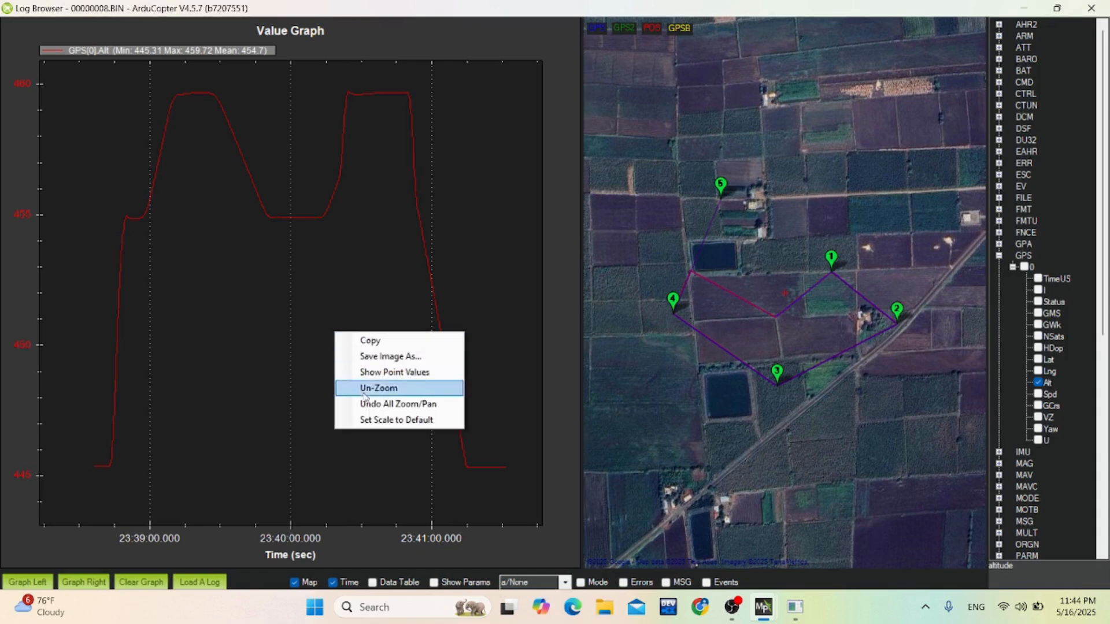
pyautogui.click(373, 421)
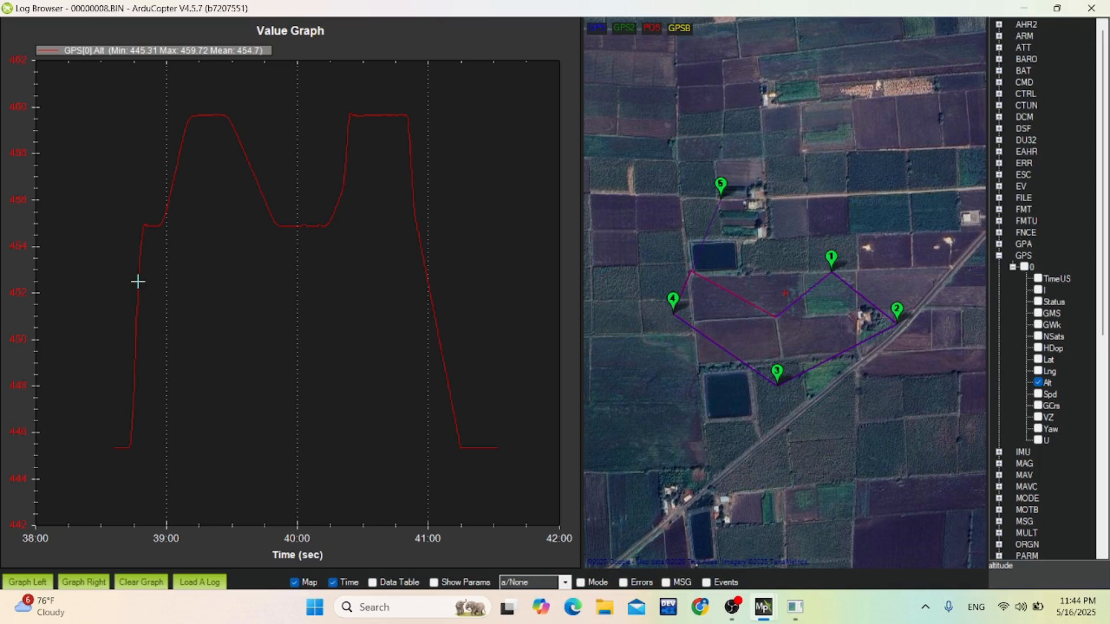
# Locate three points of the altitude curve on the flight map: after the first climb, the first peak, and the middle low stretch.
pyautogui.click(160, 222)
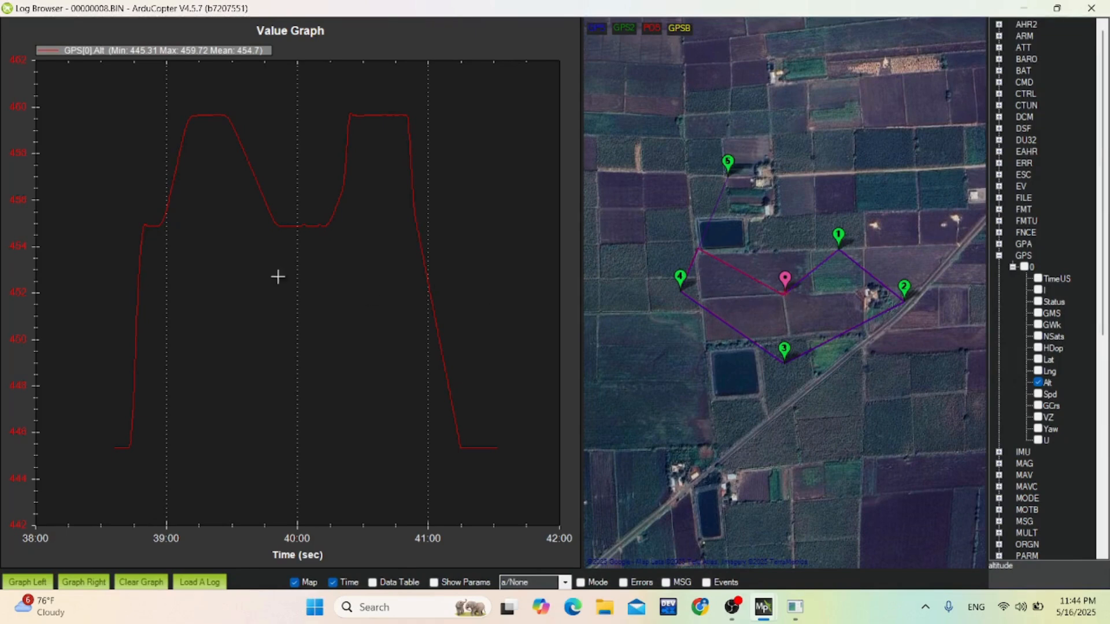
pyautogui.click(204, 120)
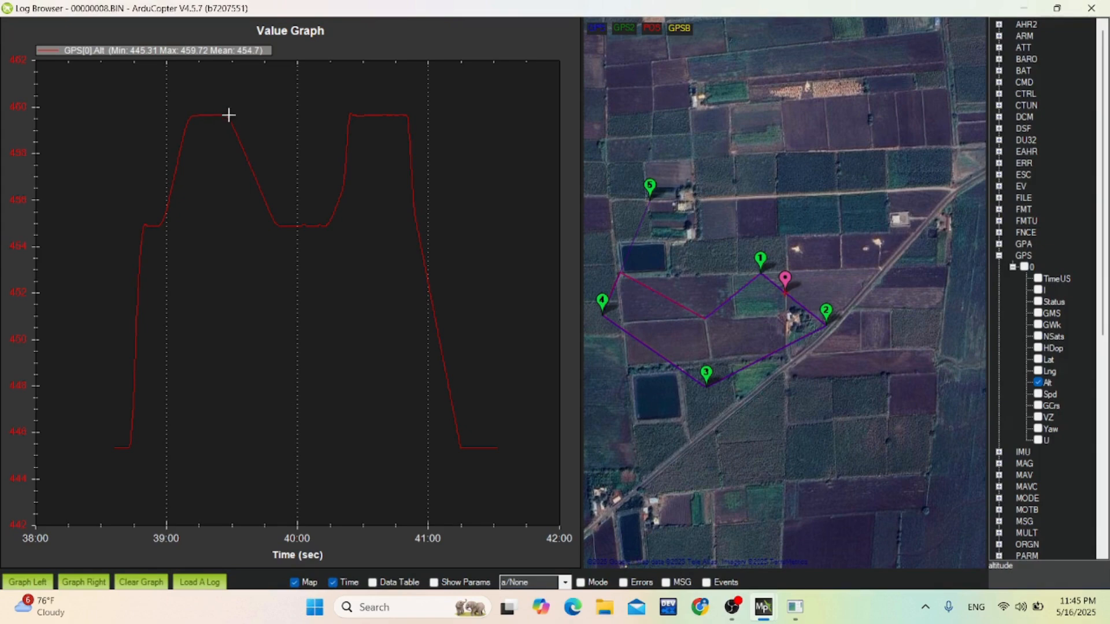
pyautogui.click(305, 224)
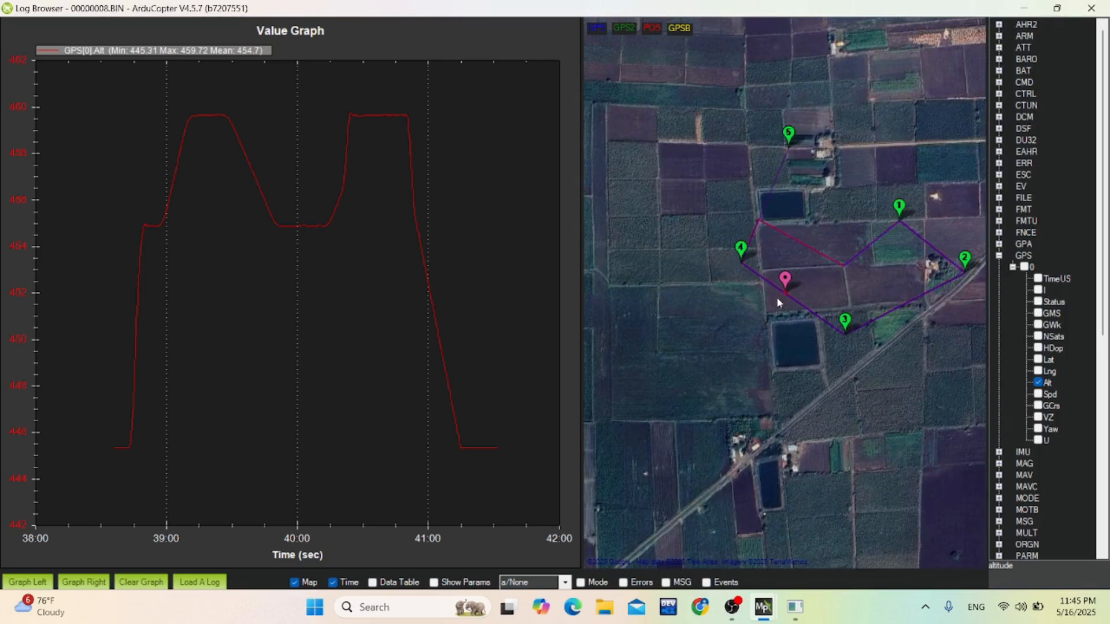
# Replace the altitude plot with the Spd value of GPS instance 0 and set the graph scale to default.
pyautogui.click(1038, 383)
pyautogui.click(1038, 394)
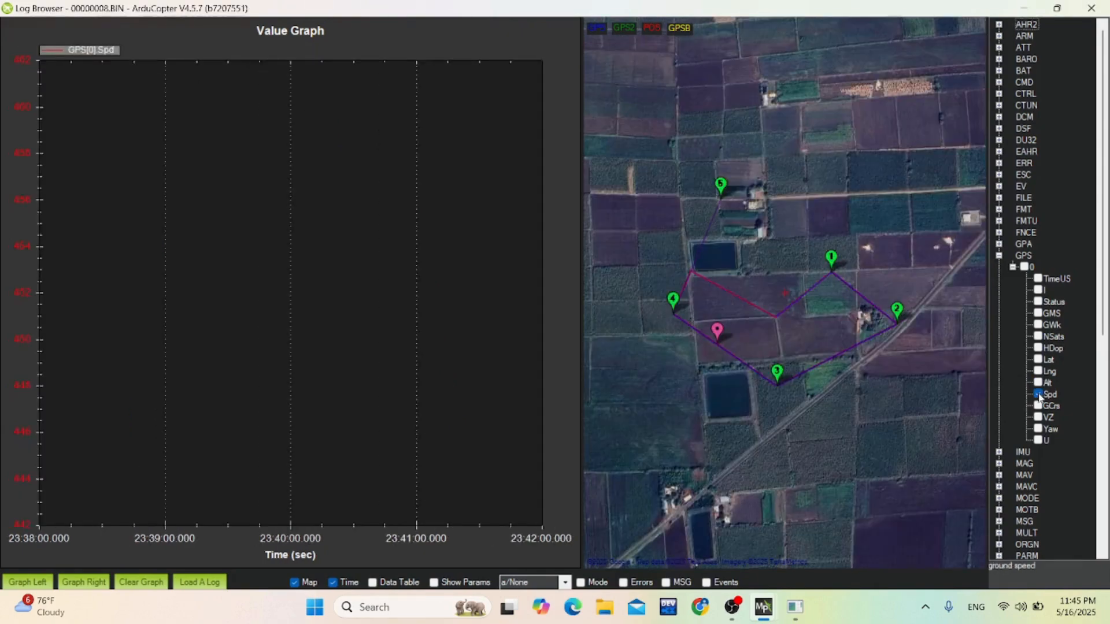
pyautogui.scroll(-2, 351, 322)
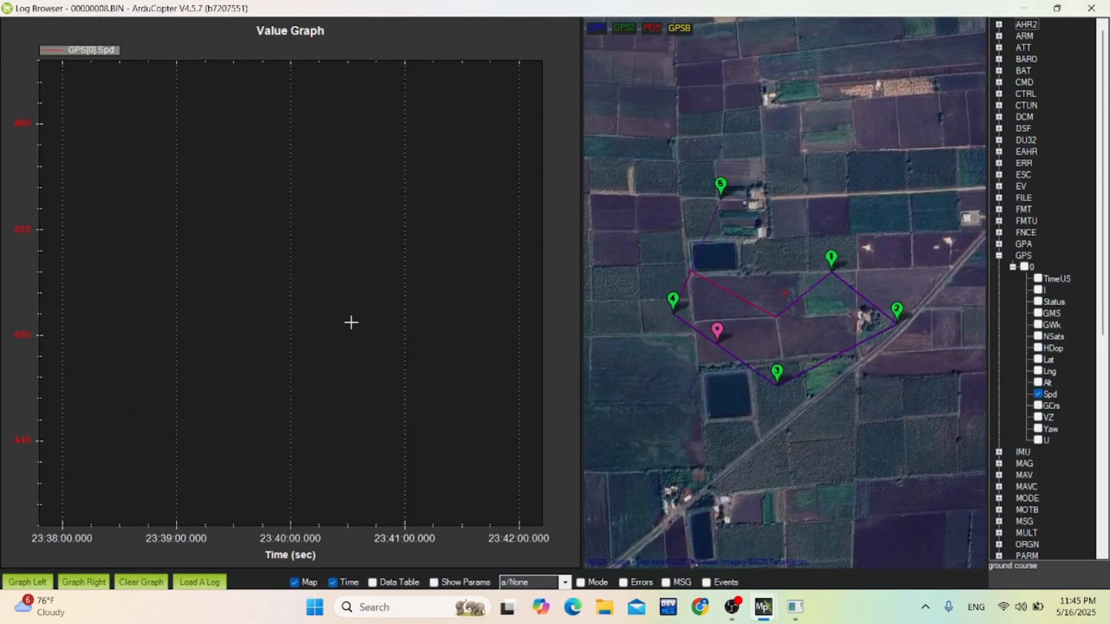
pyautogui.rightClick(351, 322)
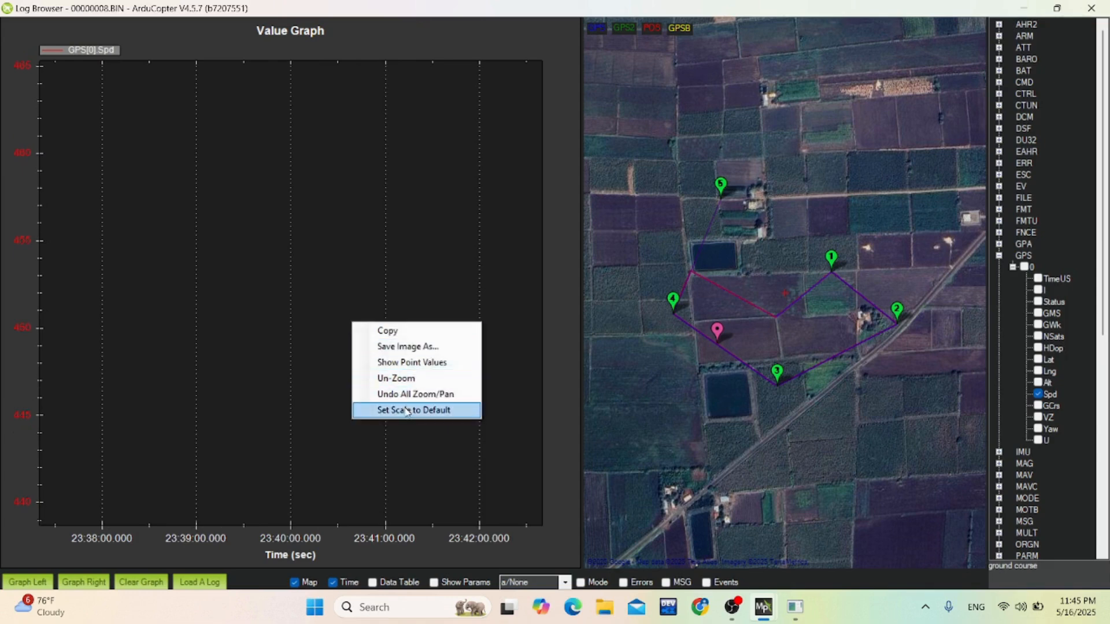
pyautogui.click(409, 408)
pyautogui.scroll(-1, 471, 381)
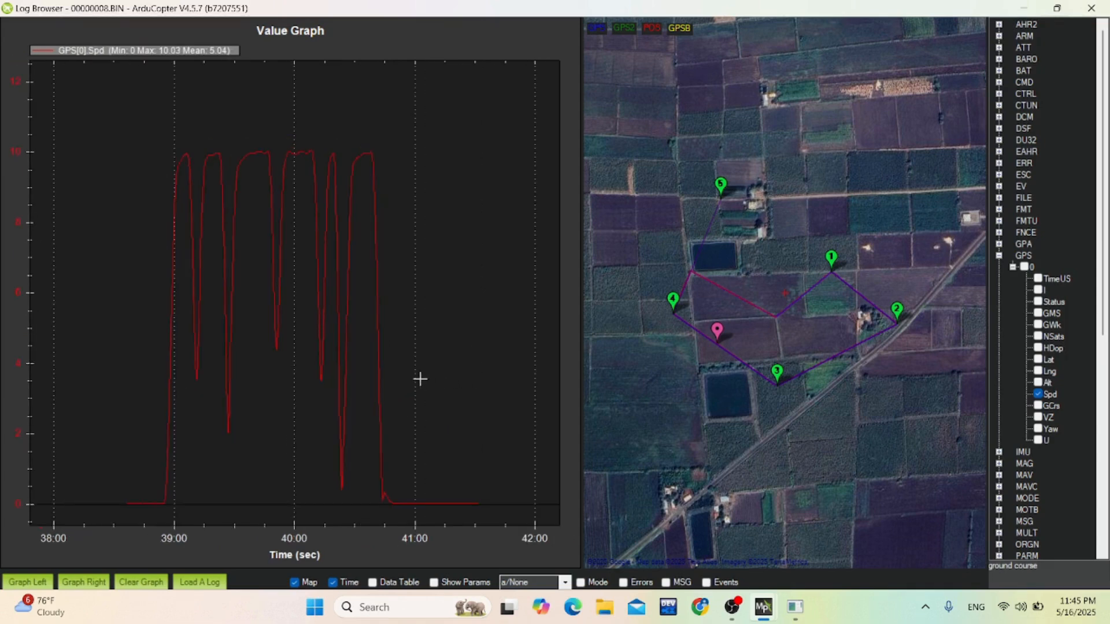
pyautogui.rightClick(439, 370)
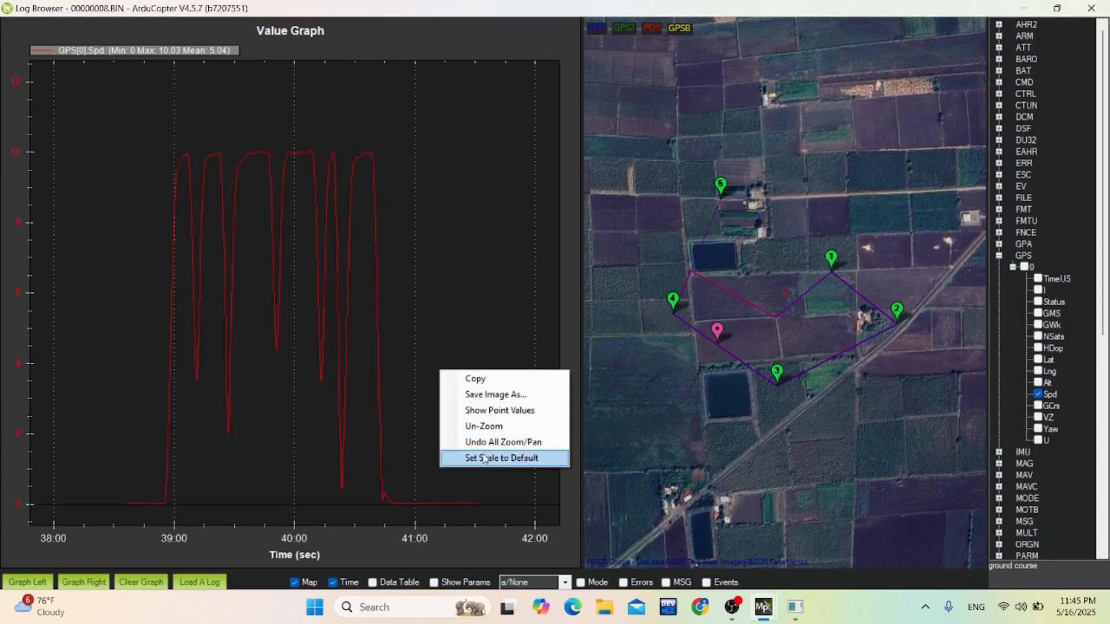
pyautogui.click(482, 454)
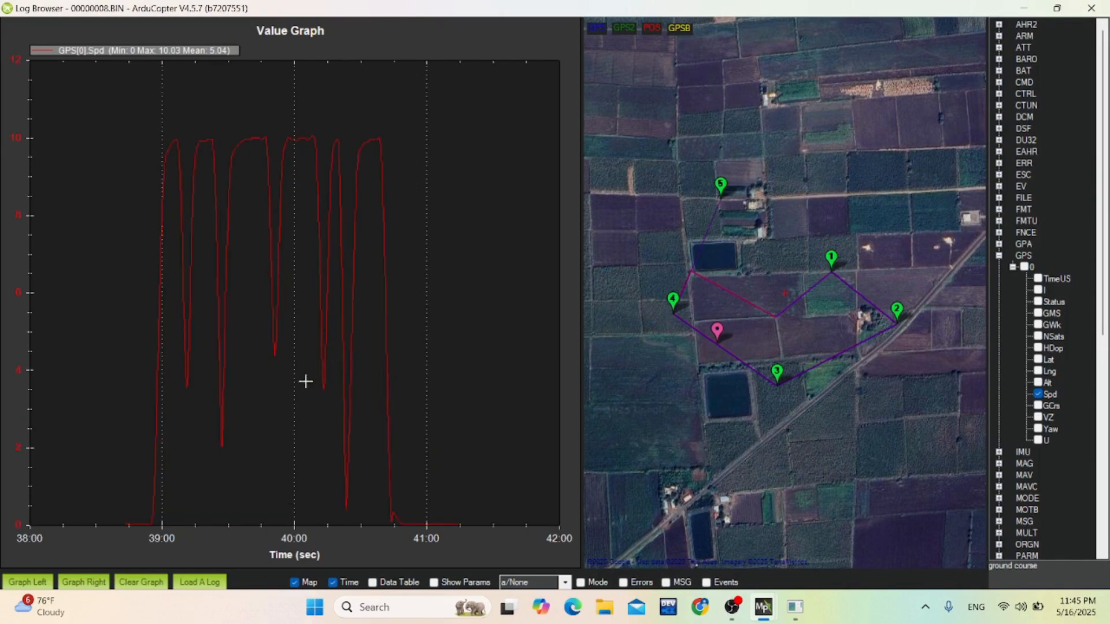
# Widen the speed graph and locate its first dip, second plateau and third dip on the flight map.
pyautogui.scroll(3, 174, 347)
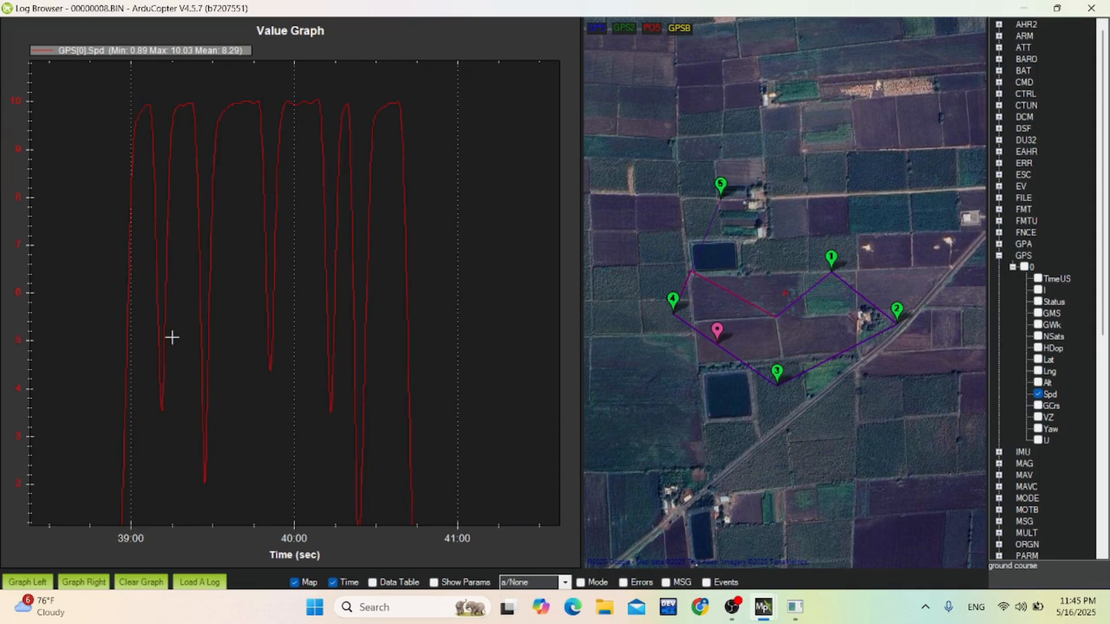
pyautogui.moveTo(581, 301); pyautogui.dragTo(739, 307)
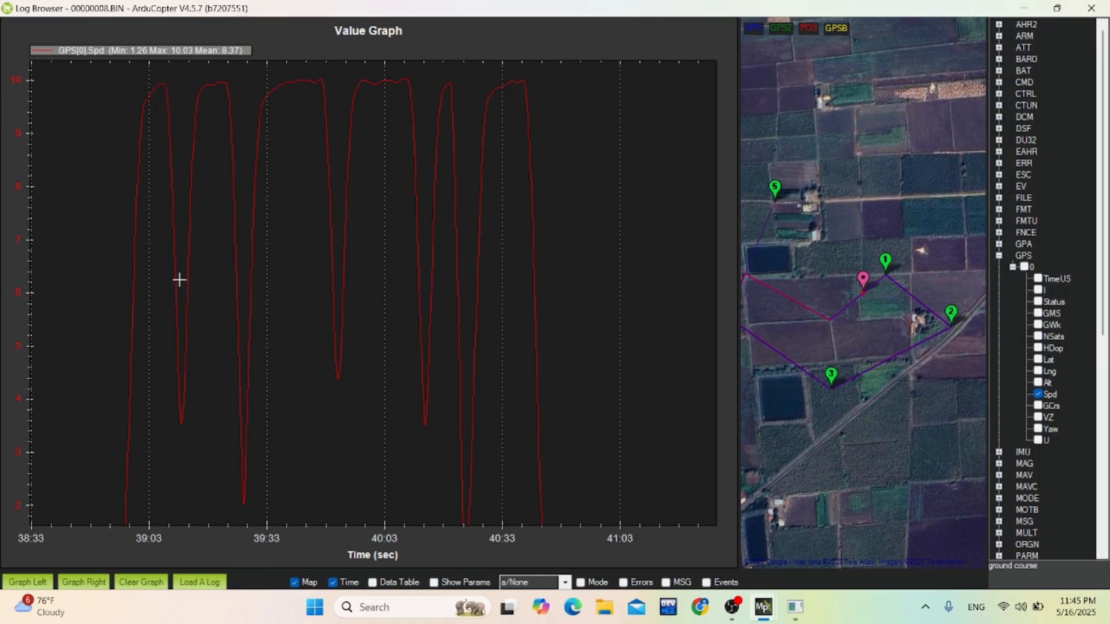
pyautogui.doubleClick(181, 418)
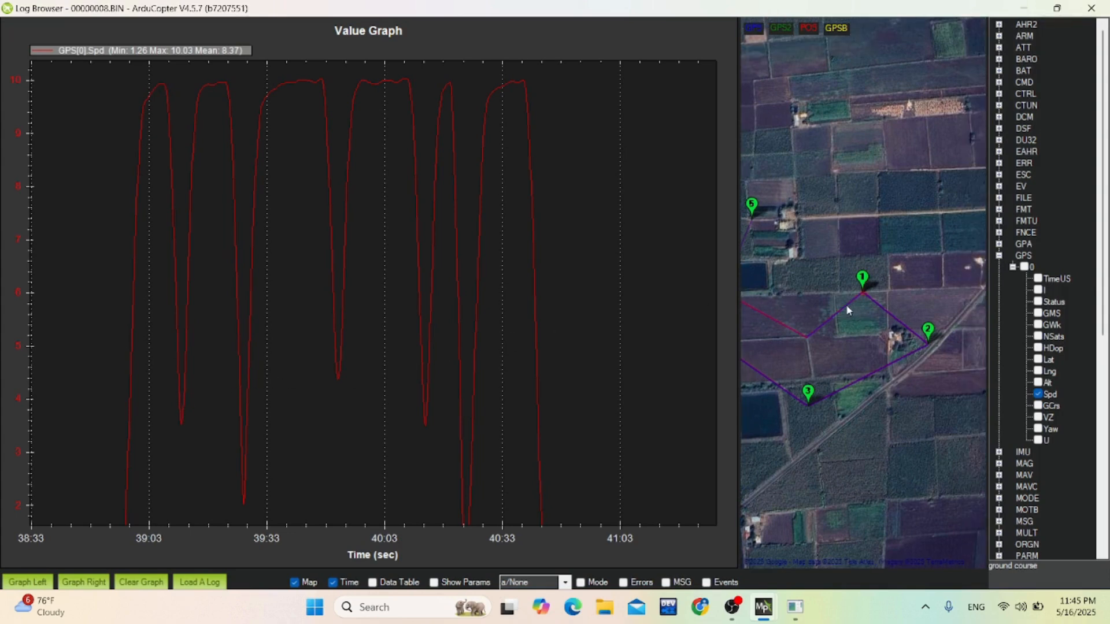
pyautogui.moveTo(821, 423); pyautogui.dragTo(894, 414)
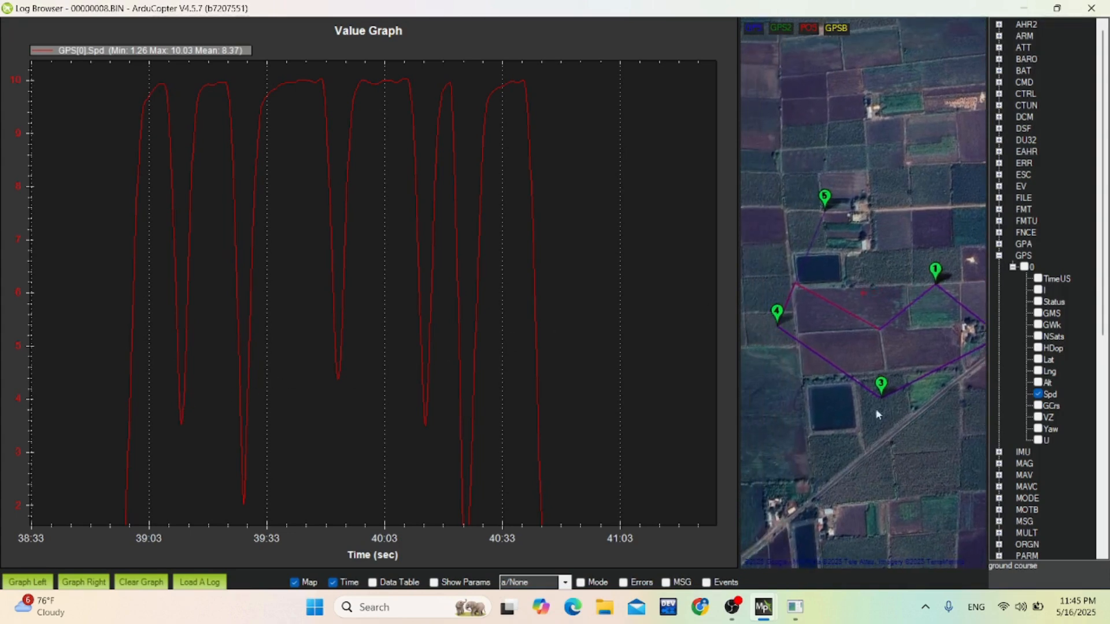
pyautogui.doubleClick(225, 83)
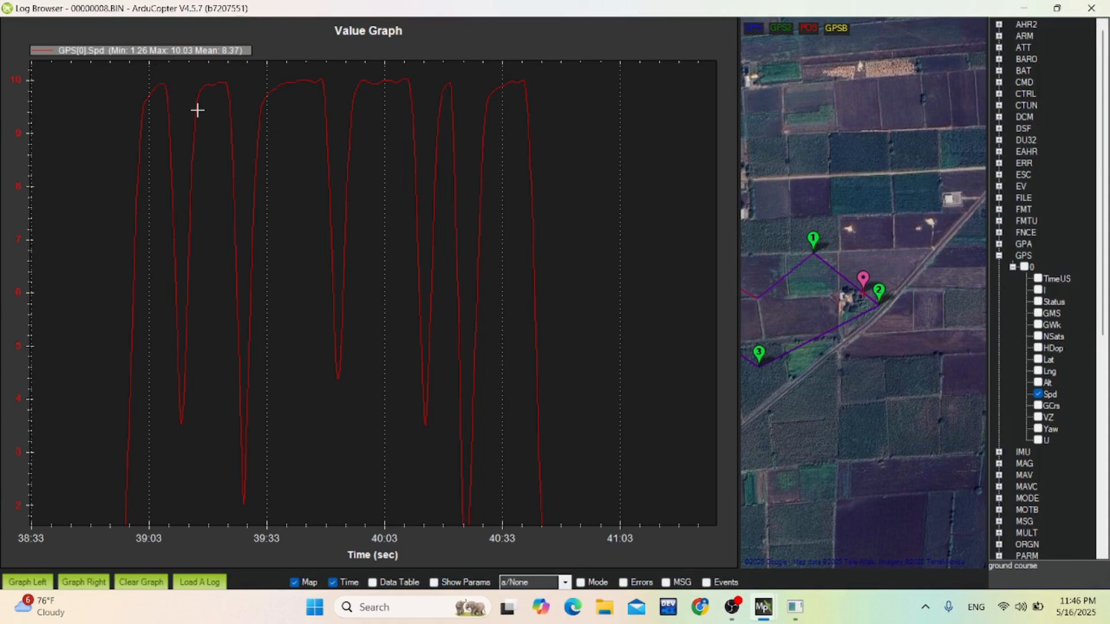
pyautogui.doubleClick(337, 377)
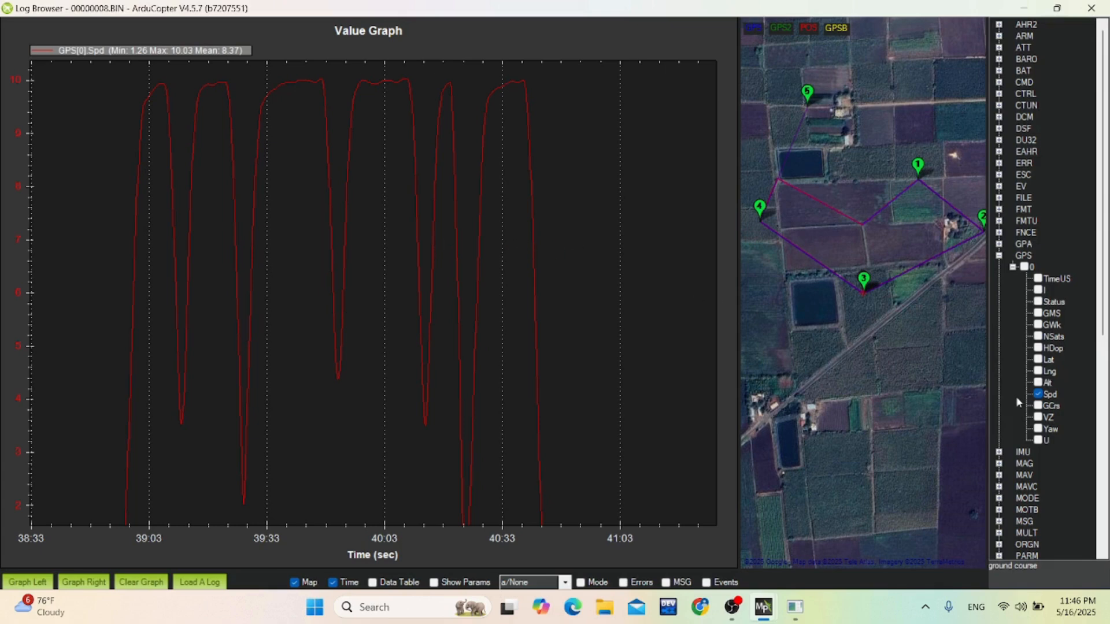
# Replace the speed plot with the Lat value of GPS instance 0 and set the graph scale to default.
pyautogui.click(1037, 395)
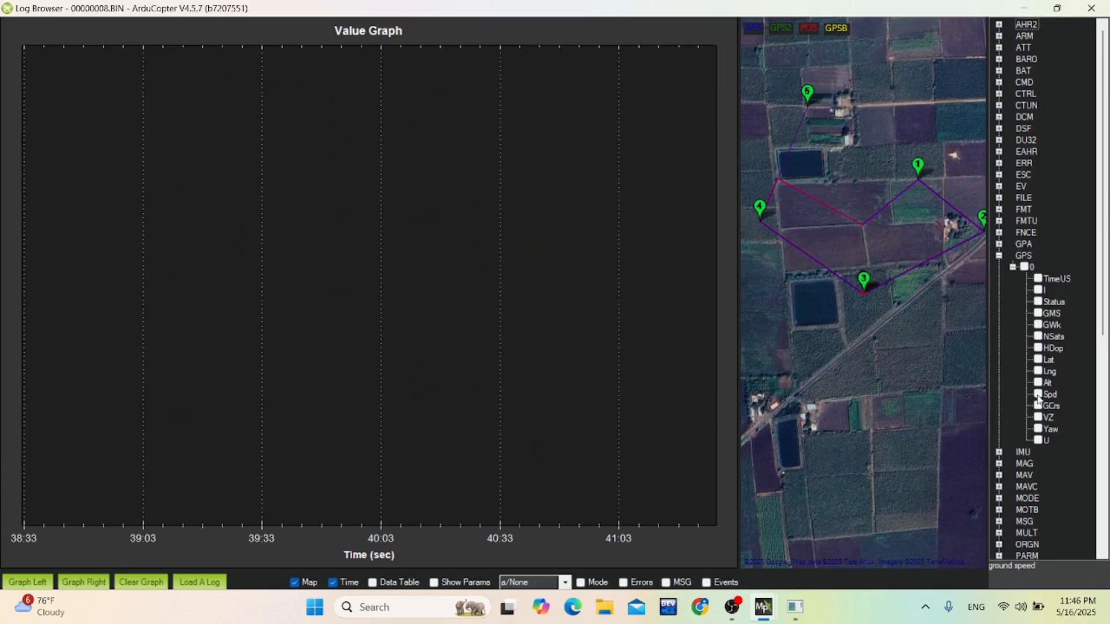
pyautogui.click(1038, 360)
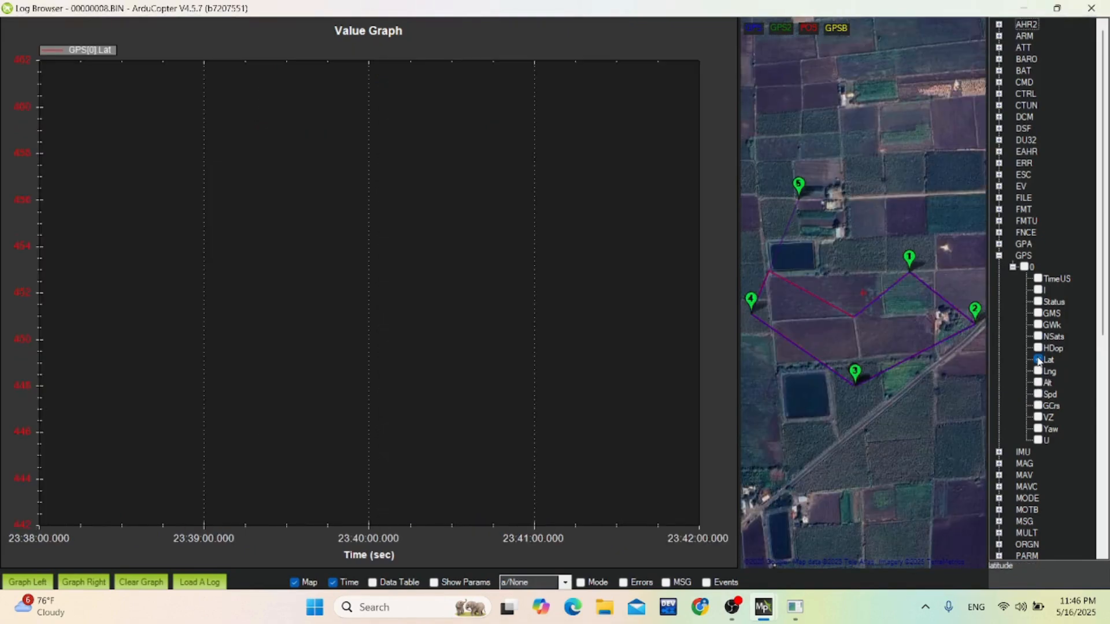
pyautogui.rightClick(537, 328)
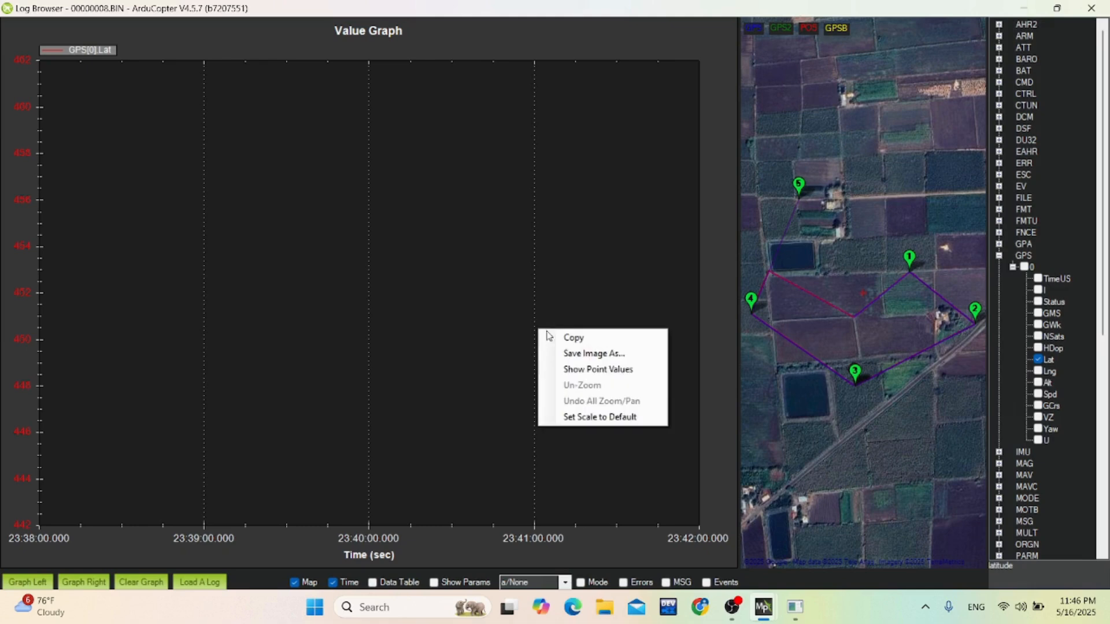
pyautogui.click(581, 417)
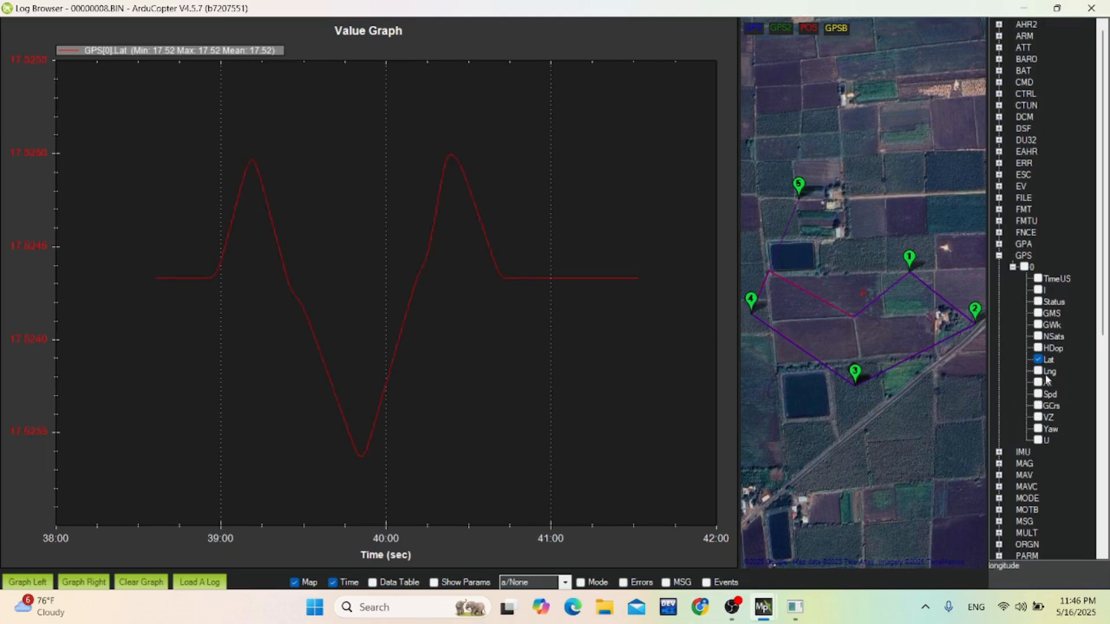
# View the Lng value in place of latitude, then clear it from the graph and collapse GPS instance 0.
pyautogui.click(1038, 373)
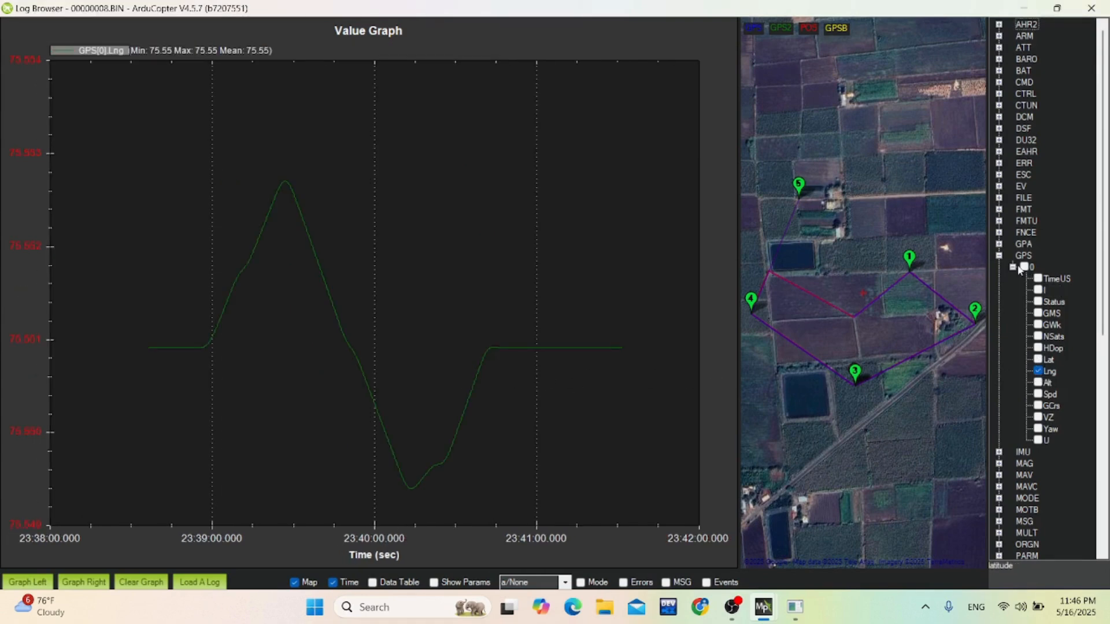
pyautogui.click(1038, 371)
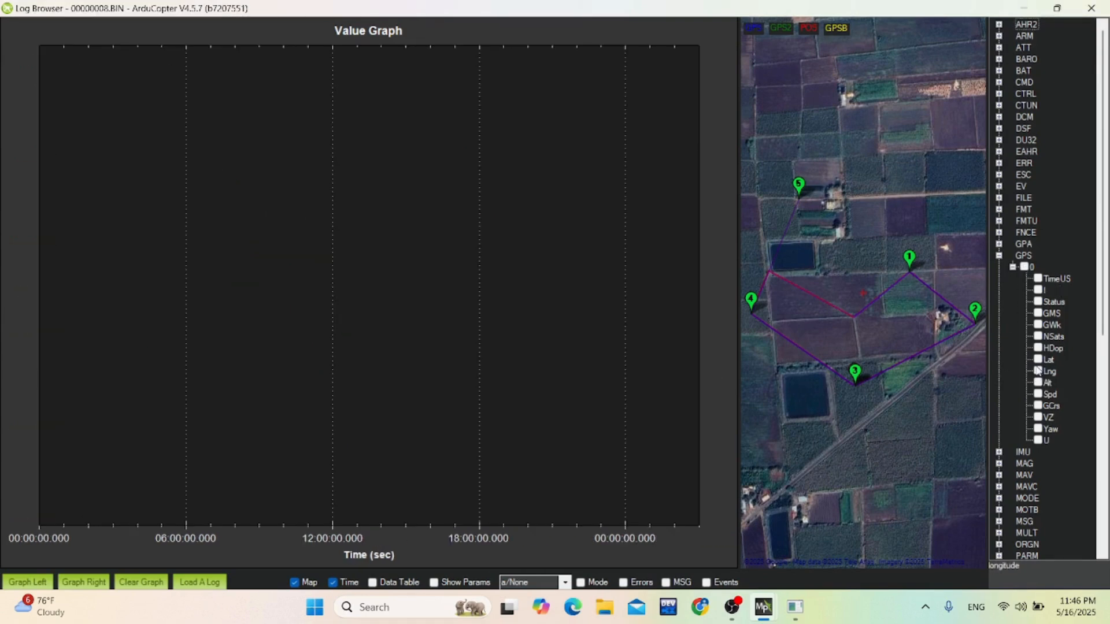
pyautogui.click(1012, 267)
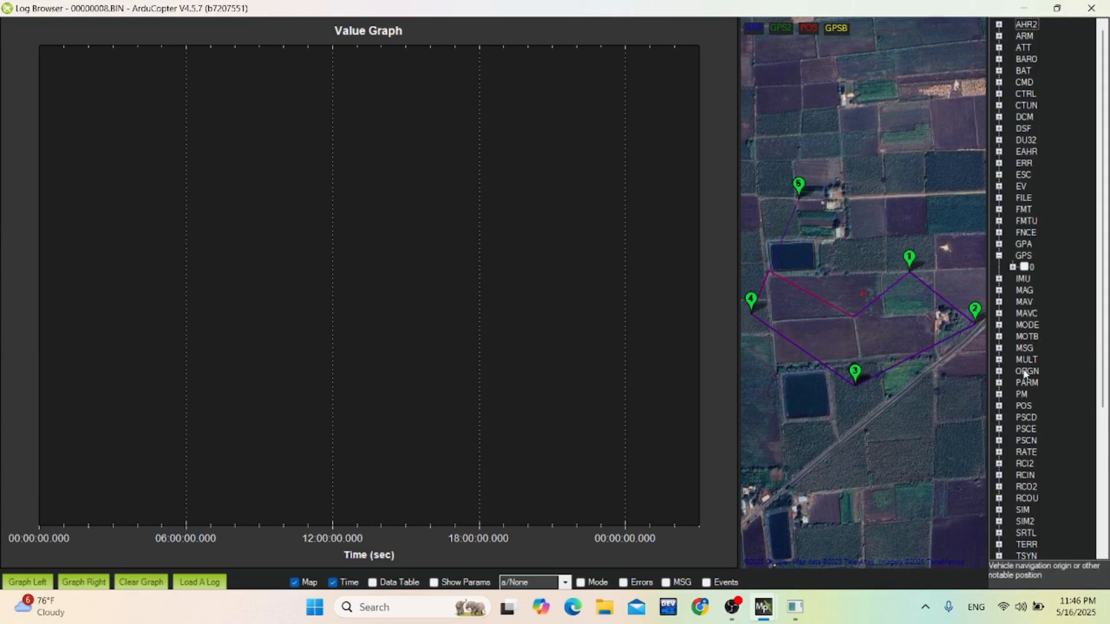
# Expand the RCIN and RCOU message groups to list their channels.
pyautogui.scroll(-1, 1024, 373)
pyautogui.scroll(-1, 1025, 393)
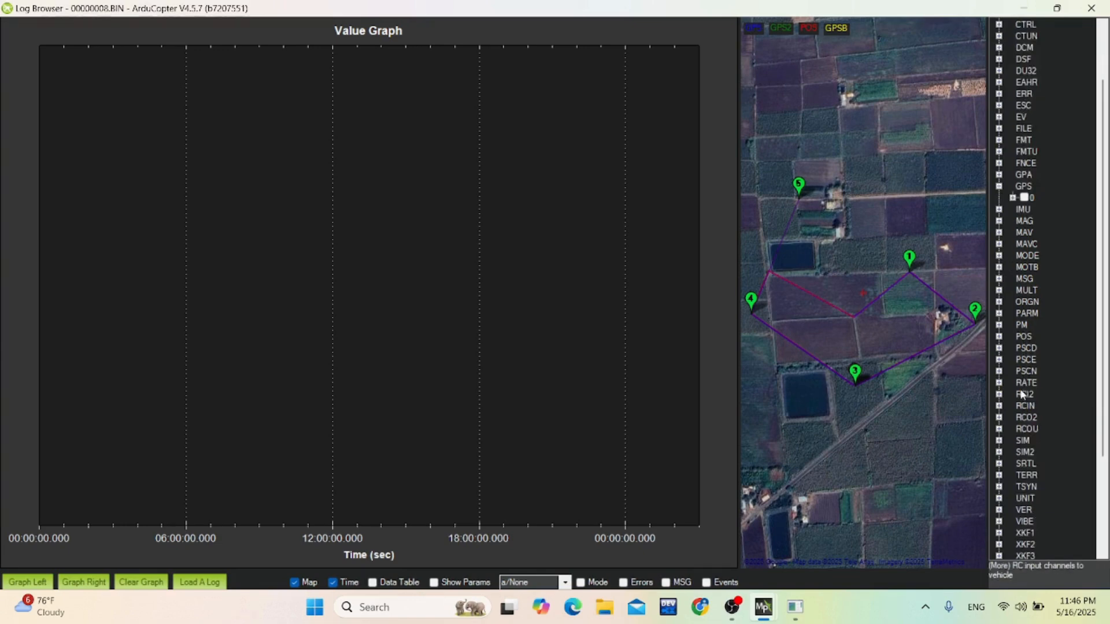
pyautogui.click(999, 407)
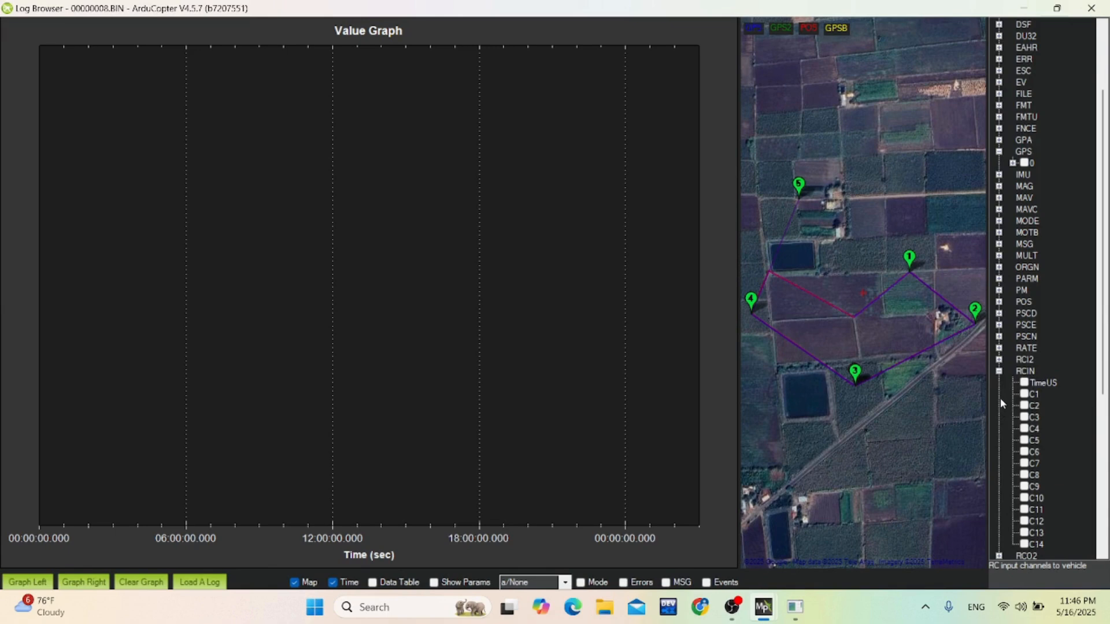
pyautogui.scroll(-4, 1004, 407)
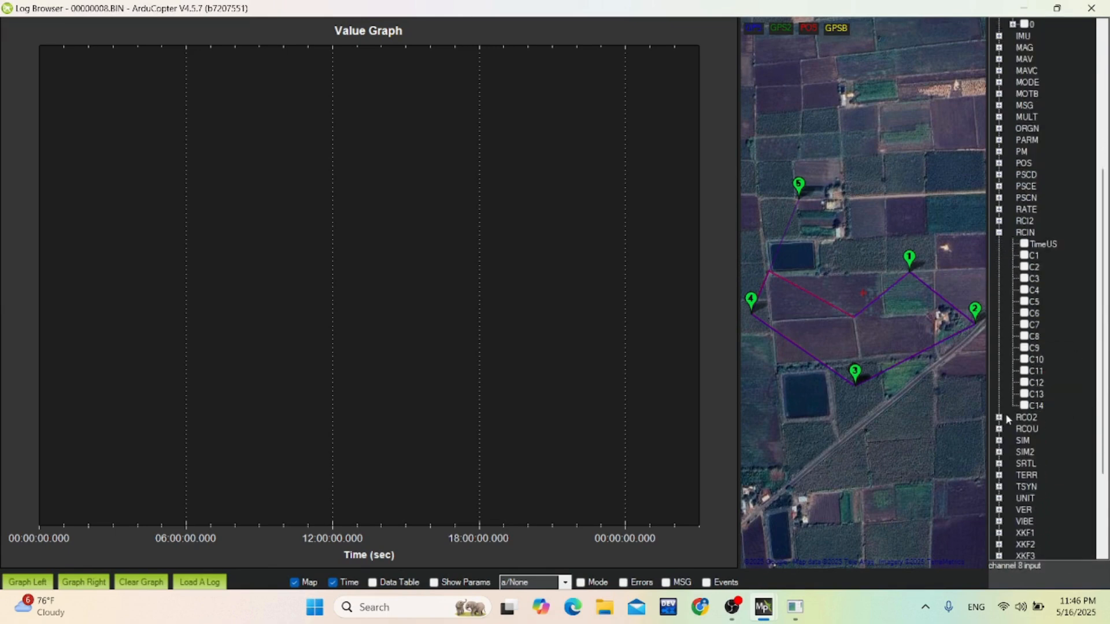
pyautogui.click(1000, 430)
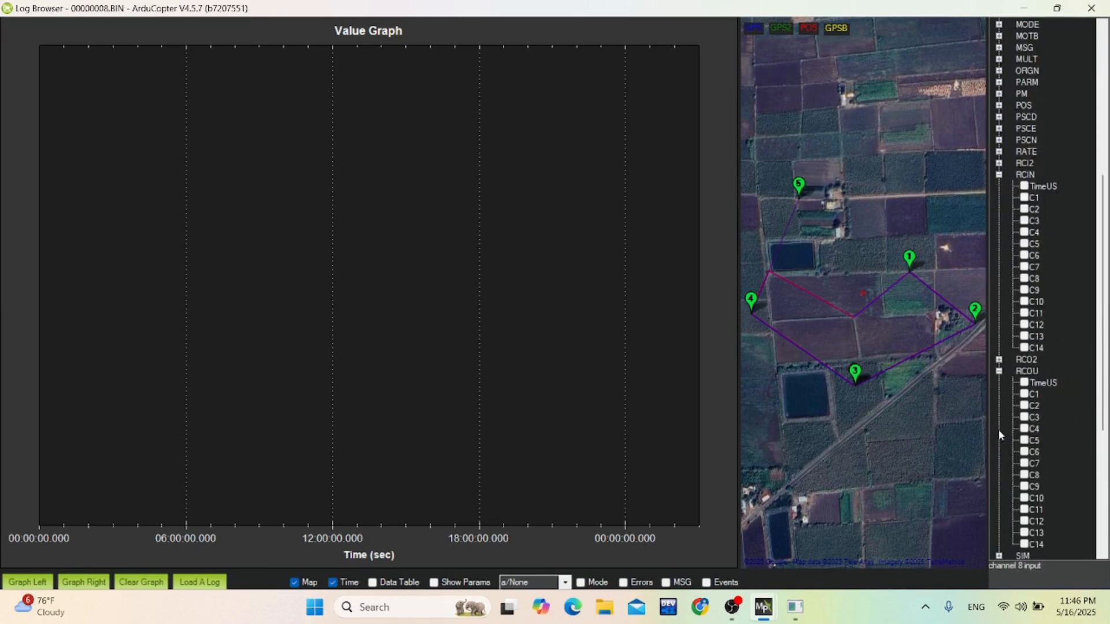
pyautogui.scroll(-1, 1044, 331)
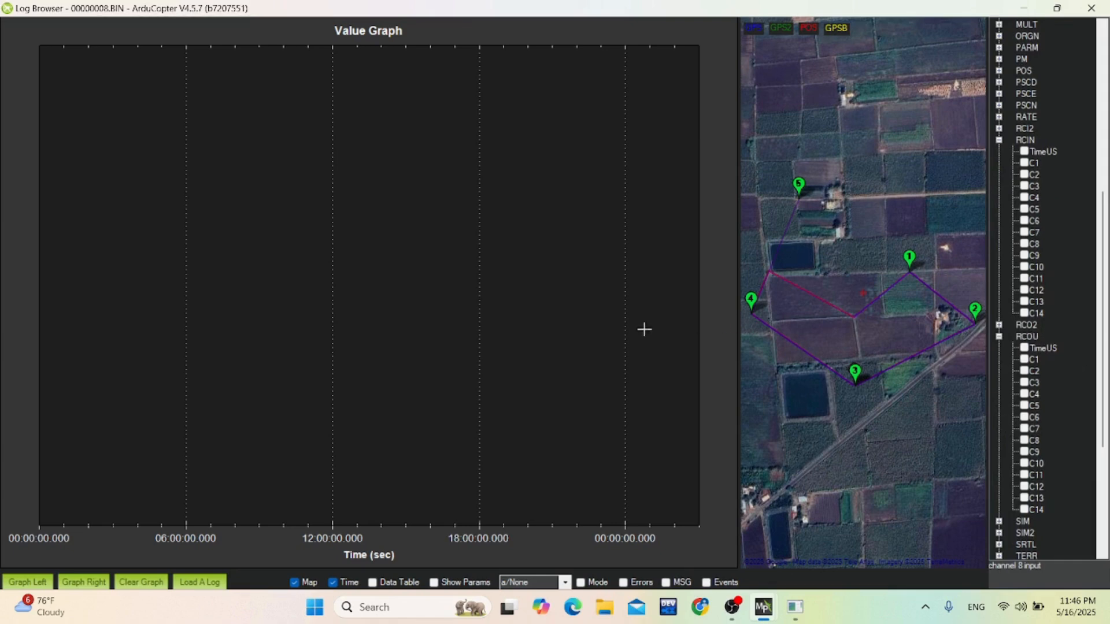
# View the RCIN roll and pitch inputs C1 and C2 on the graph, then remove both plots.
pyautogui.click(1024, 163)
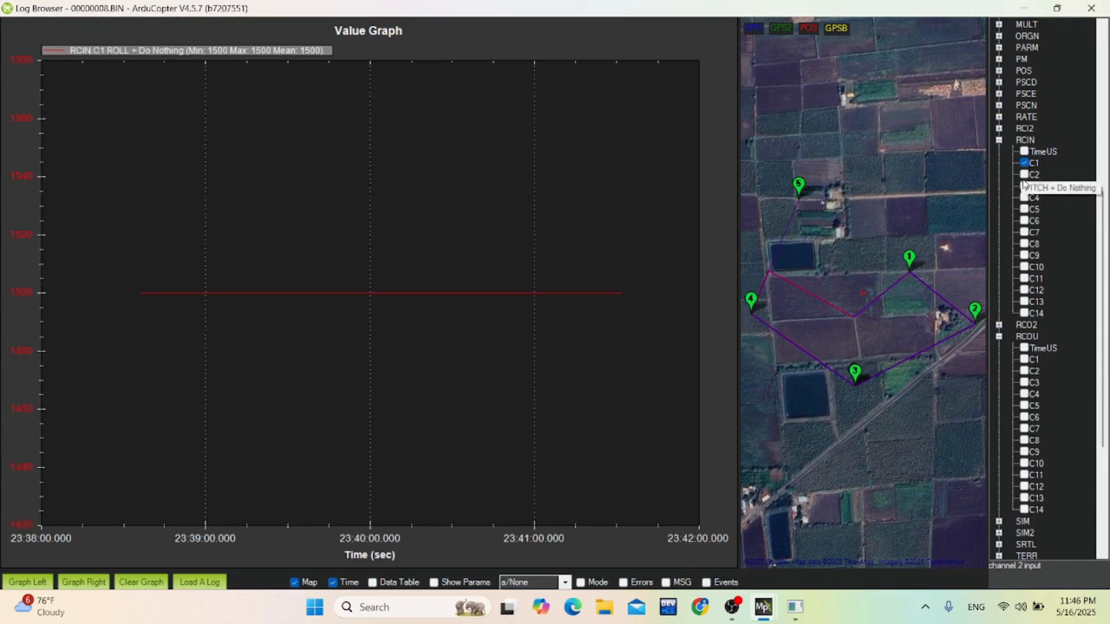
pyautogui.click(1024, 172)
pyautogui.click(1025, 164)
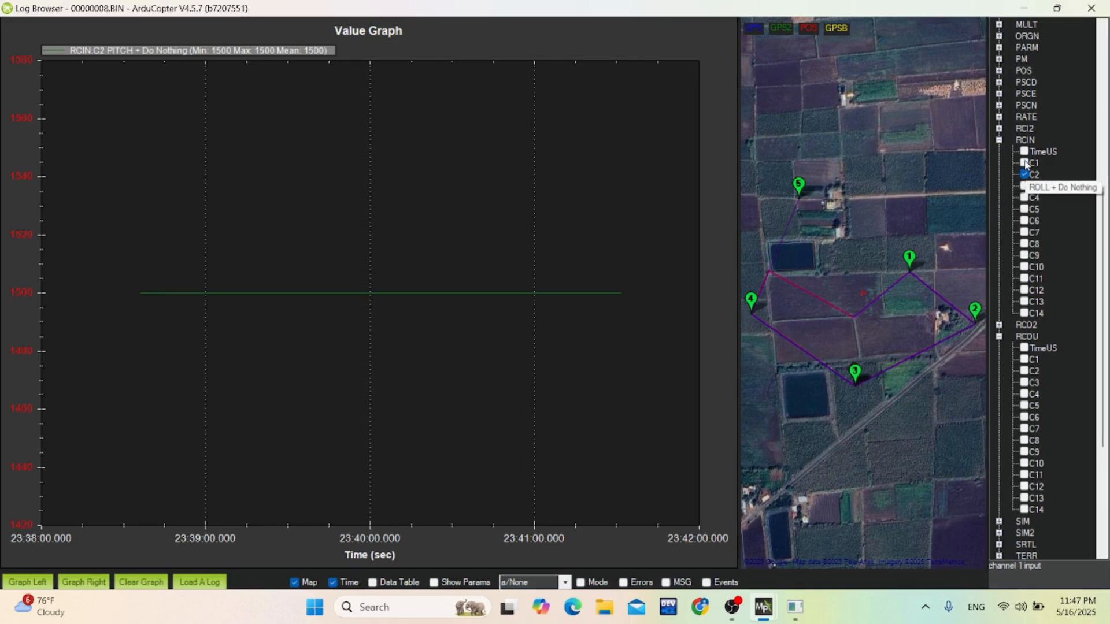
pyautogui.click(1024, 175)
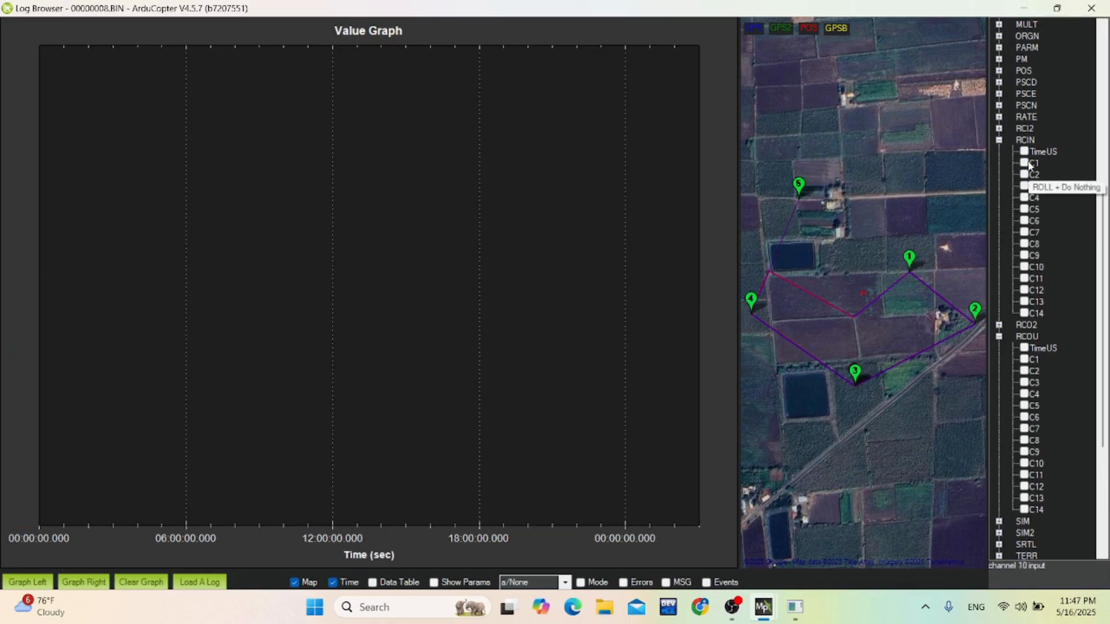
# Plot the RCOU outputs C1 to C4 for all four motors together and enlarge the curves on the graph.
pyautogui.click(1024, 359)
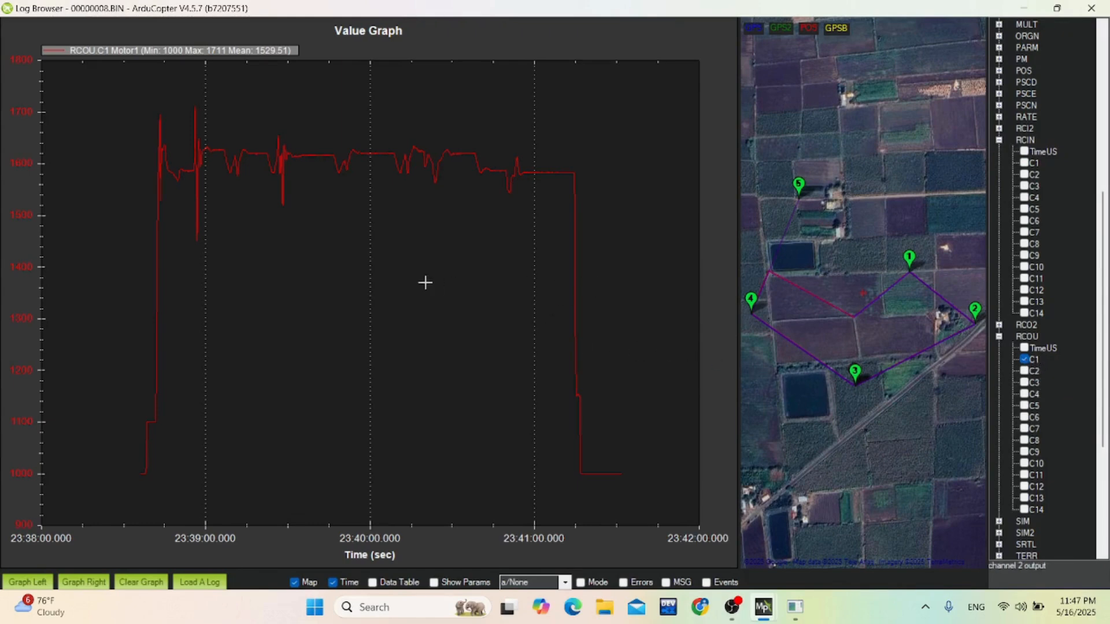
pyautogui.click(1023, 372)
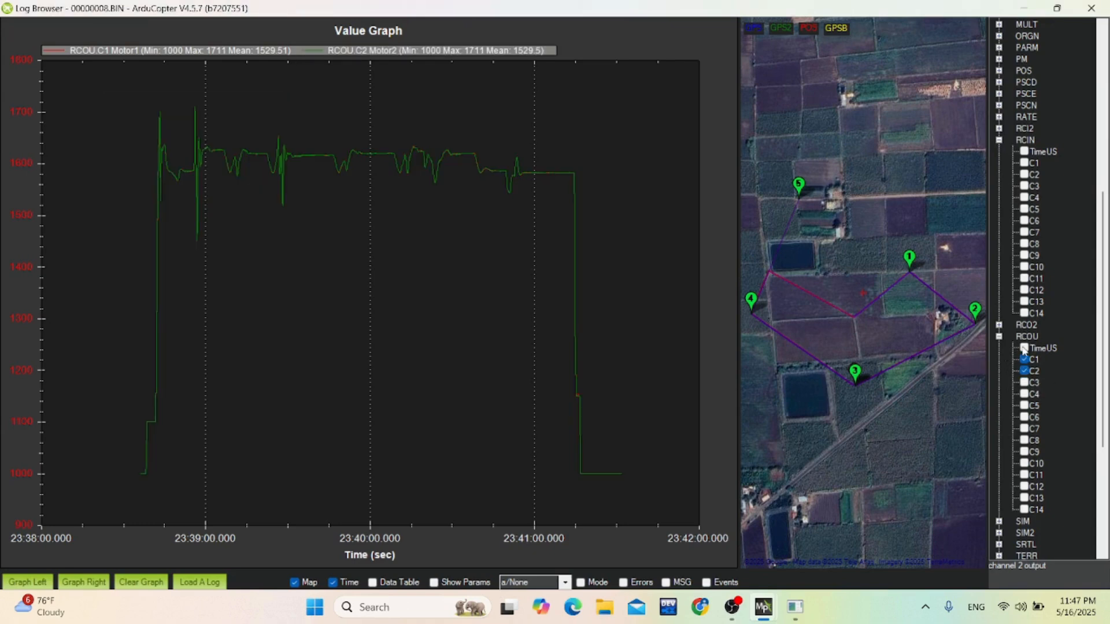
pyautogui.click(1024, 382)
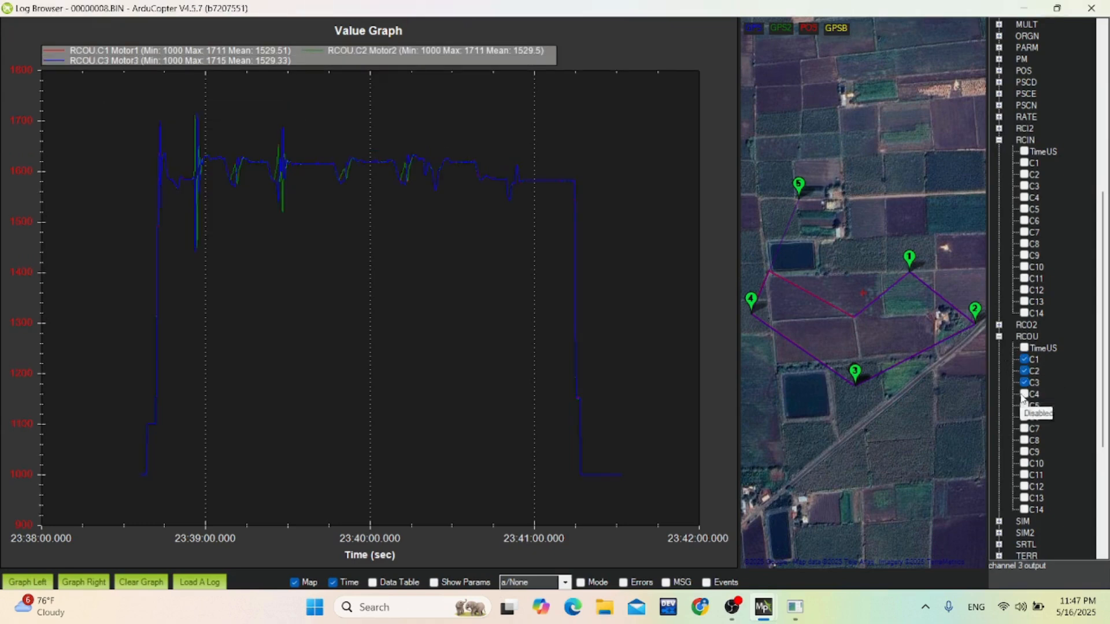
pyautogui.click(1024, 395)
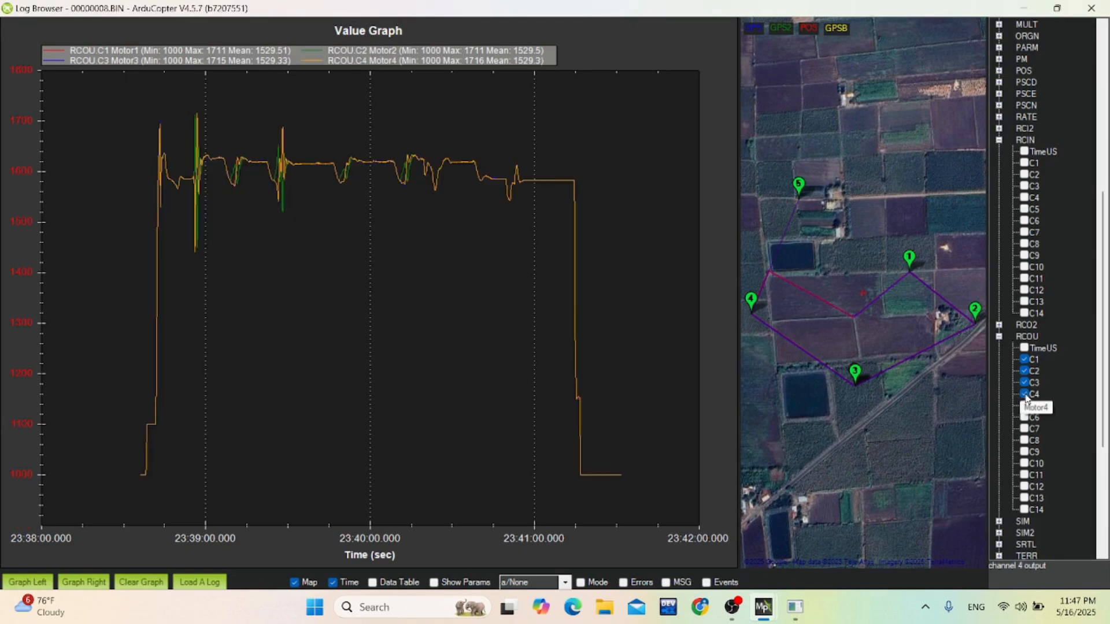
pyautogui.scroll(1, 334, 267)
pyautogui.scroll(1, 324, 255)
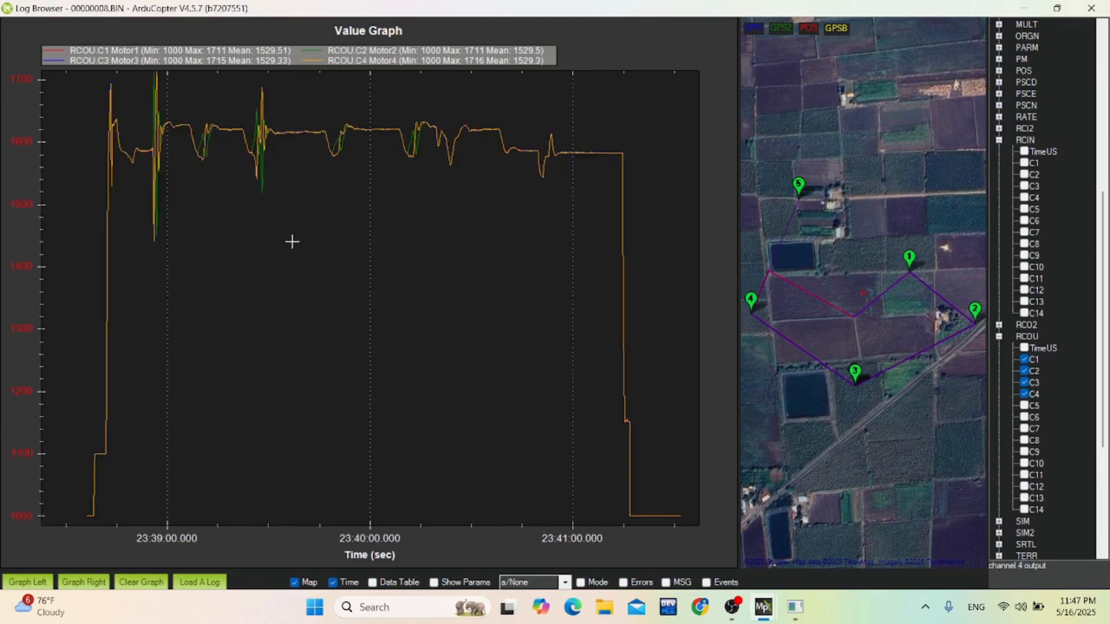
# Examine the RCOU motor output curves up close around the 23:39:27 dip, then return to a wider time range.
pyautogui.scroll(1, 293, 243)
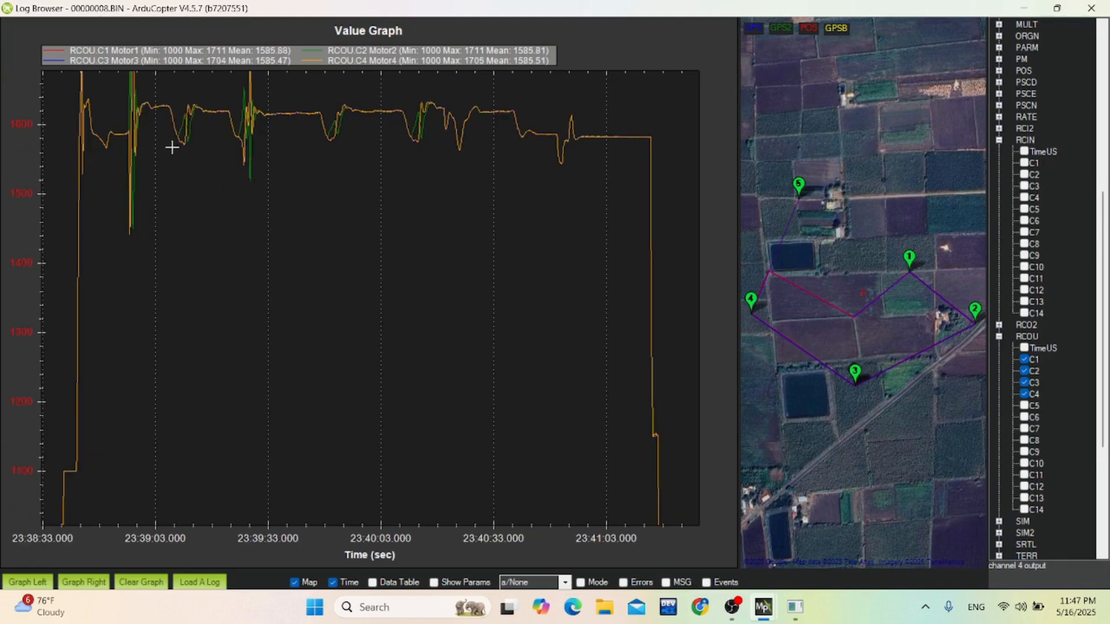
pyautogui.moveTo(162, 139); pyautogui.dragTo(350, 237)
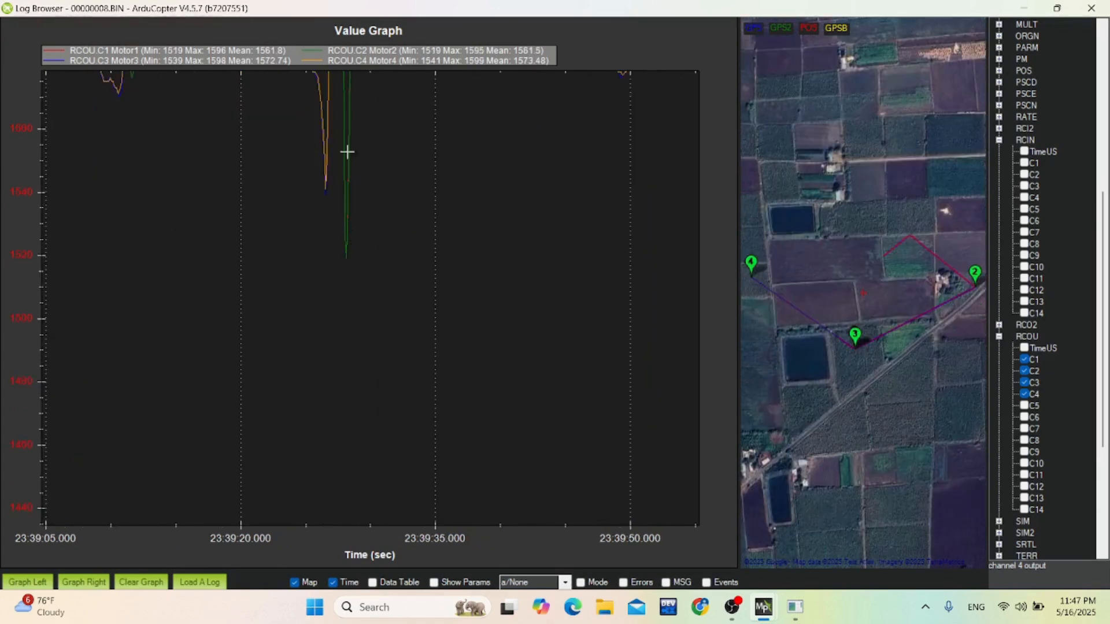
pyautogui.scroll(1, 462, 208)
pyautogui.scroll(-1, 461, 209)
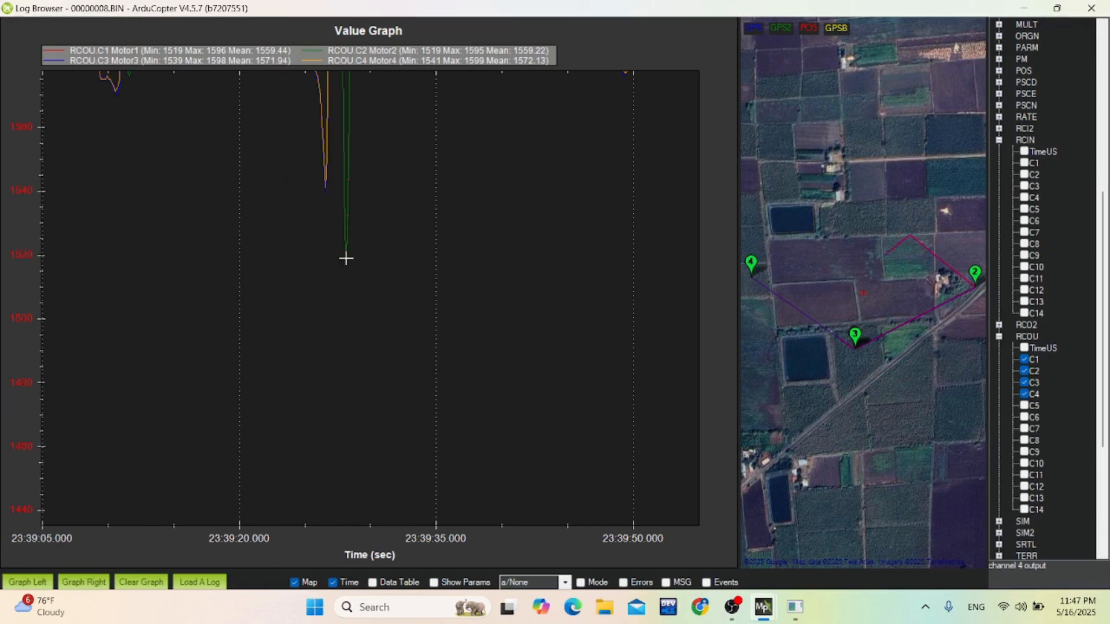
pyautogui.scroll(-2, 386, 311)
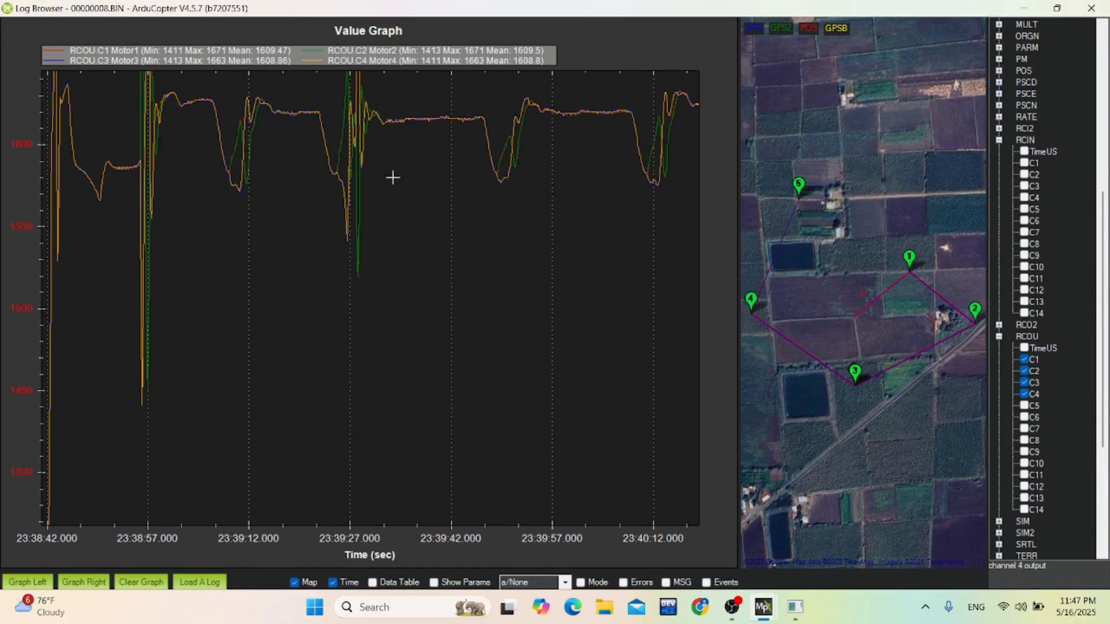
pyautogui.scroll(-3, 516, 269)
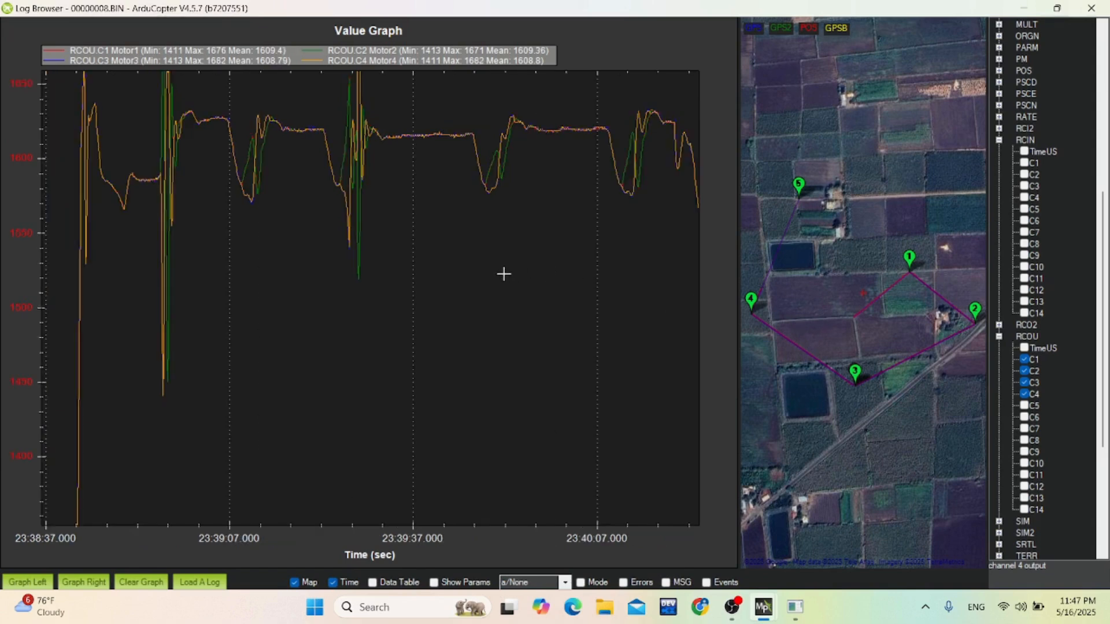
# Remove the RCOU C1 to C4 motor plots from the graph and collapse the RCIN and RCOU message groups.
pyautogui.click(1025, 360)
pyautogui.click(1025, 372)
pyautogui.click(1025, 383)
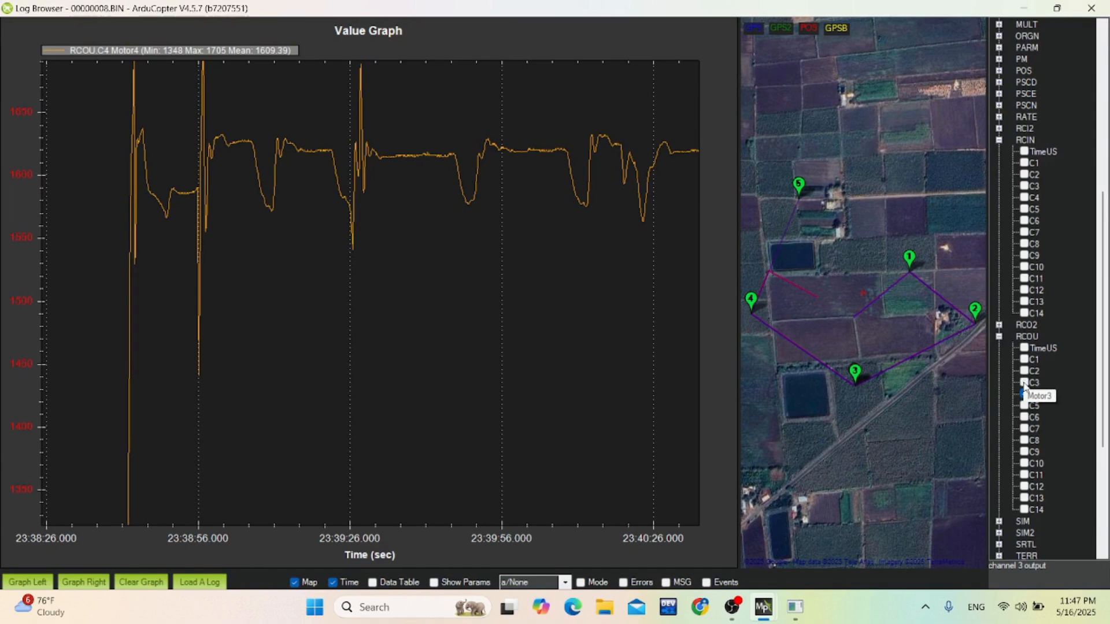
pyautogui.click(1025, 394)
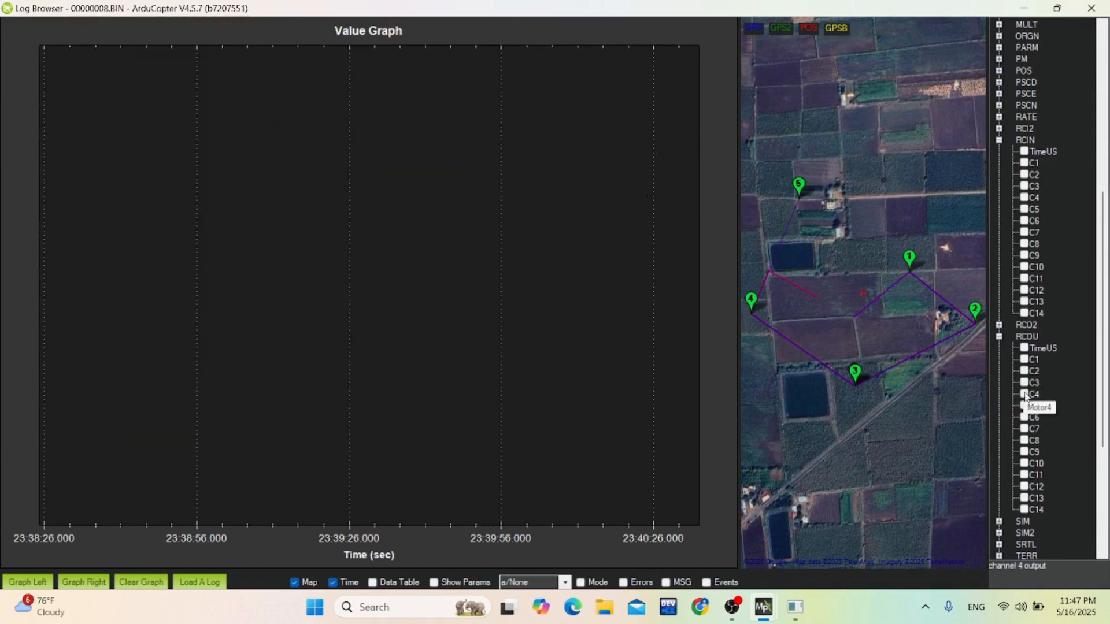
pyautogui.click(999, 140)
pyautogui.click(999, 164)
# Plot the ground speed Spd of GPS instance 0 and reset the graph to its default scale.
pyautogui.scroll(8, 1012, 191)
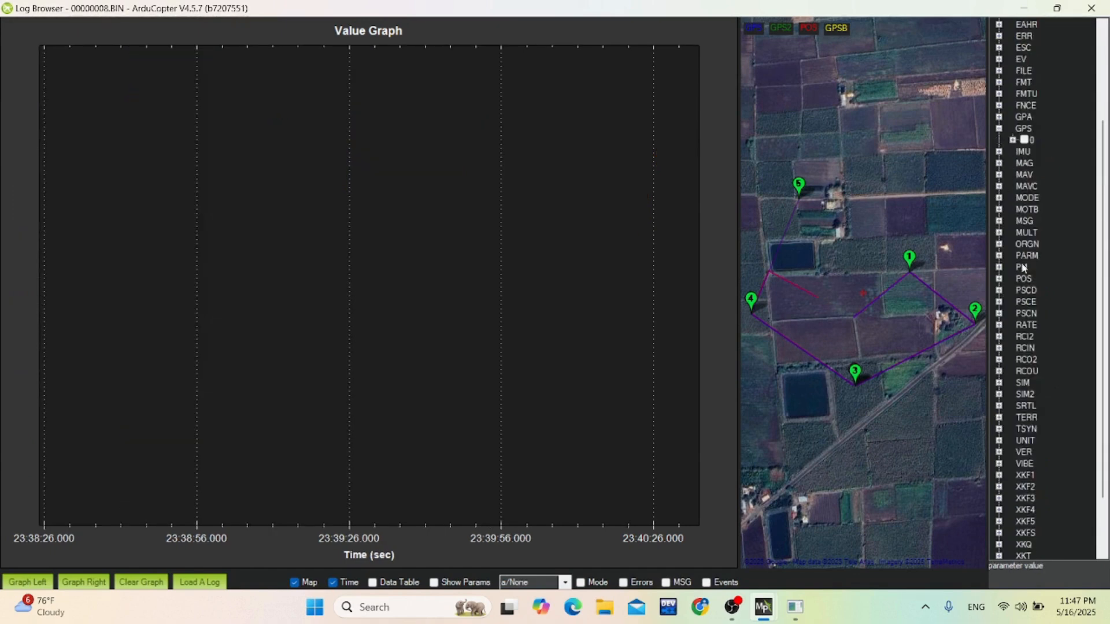
pyautogui.click(1024, 210)
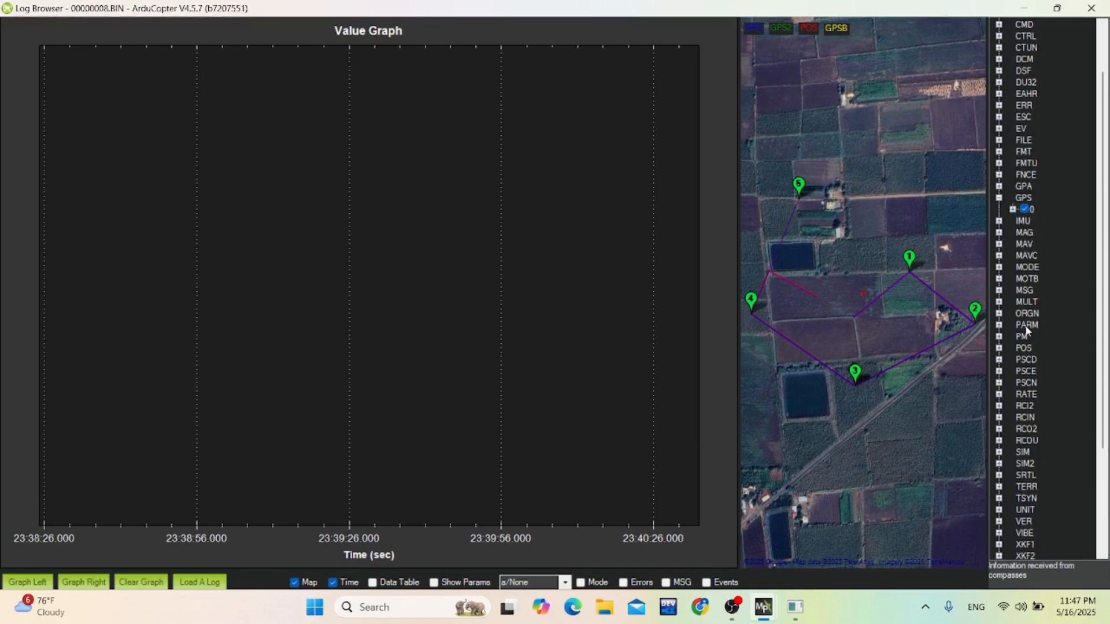
pyautogui.click(1012, 209)
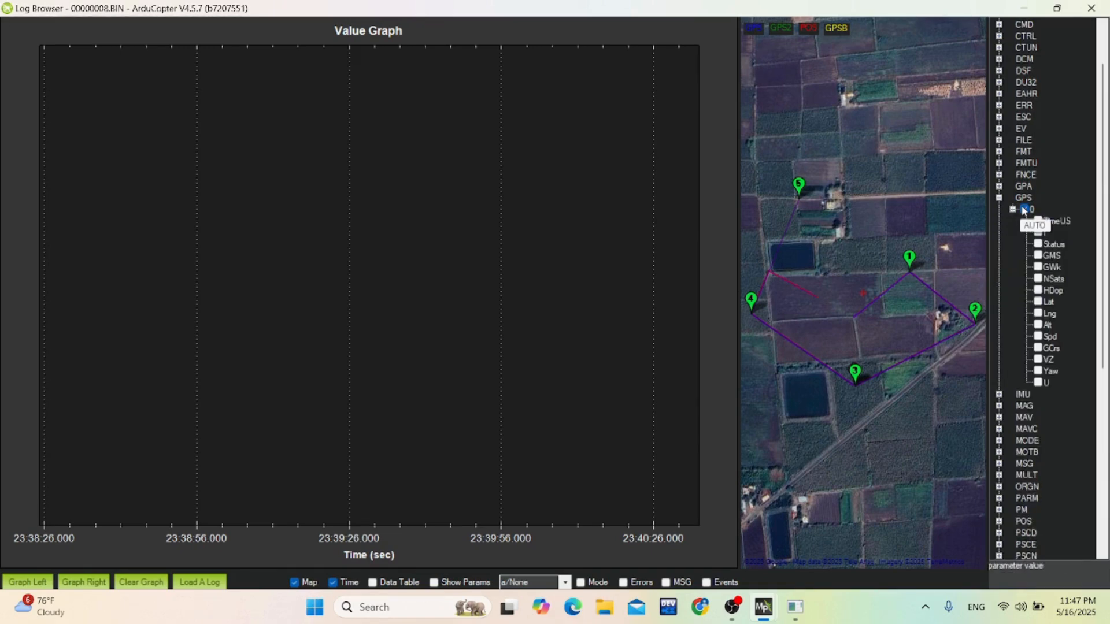
pyautogui.click(1024, 209)
pyautogui.click(1039, 336)
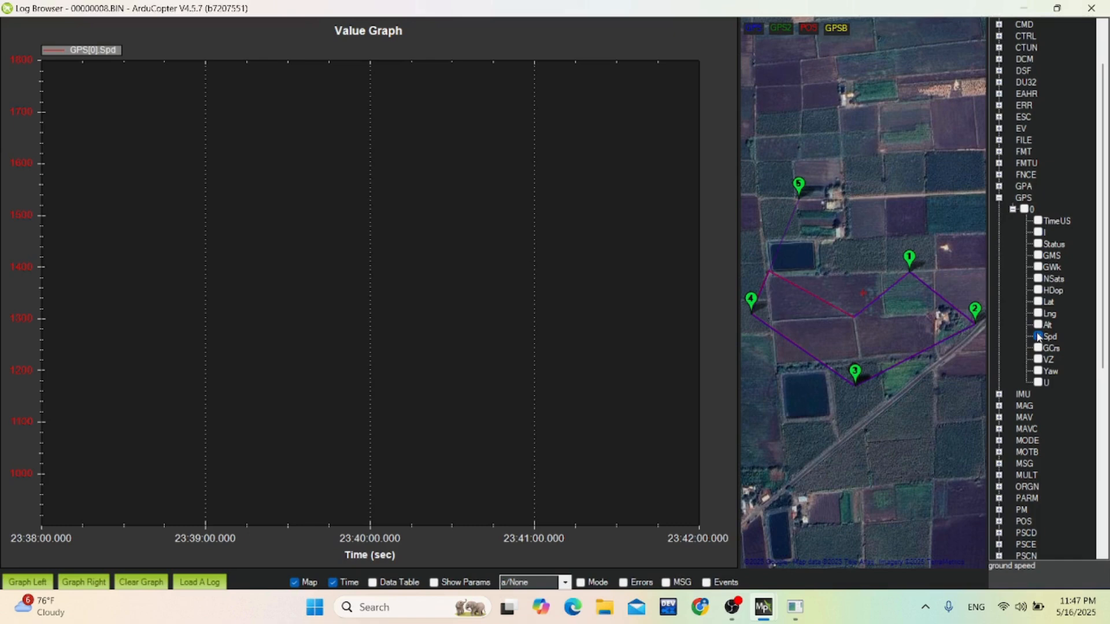
pyautogui.rightClick(505, 307)
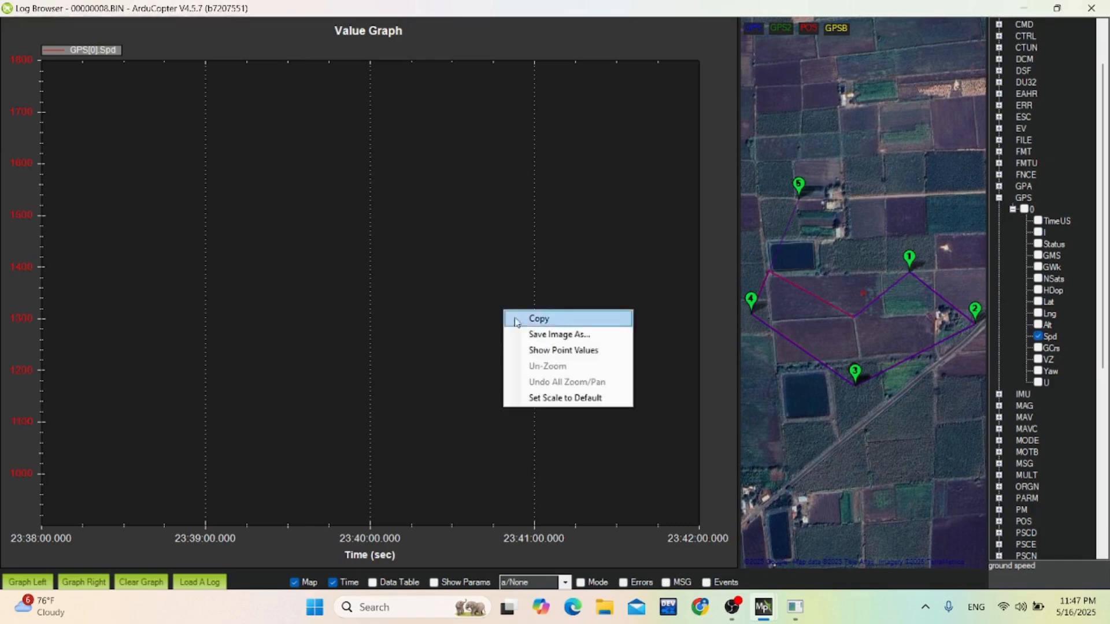
pyautogui.click(538, 399)
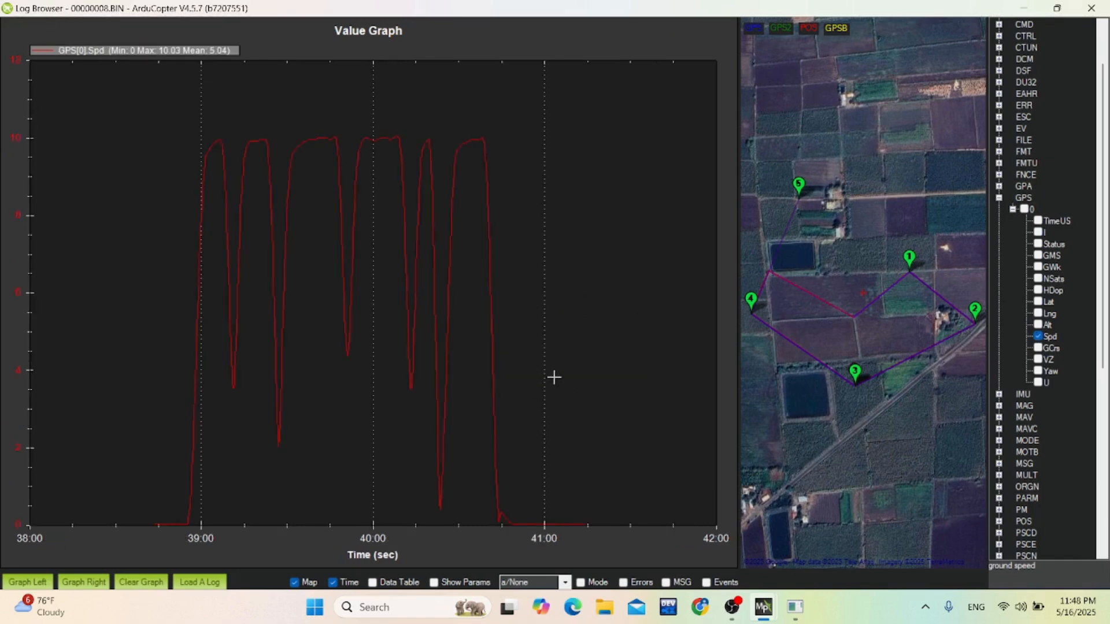
# Overlay the flight modes on the GPS speed graph and examine the speed around the change from Auto to RTL.
pyautogui.scroll(-1, 554, 377)
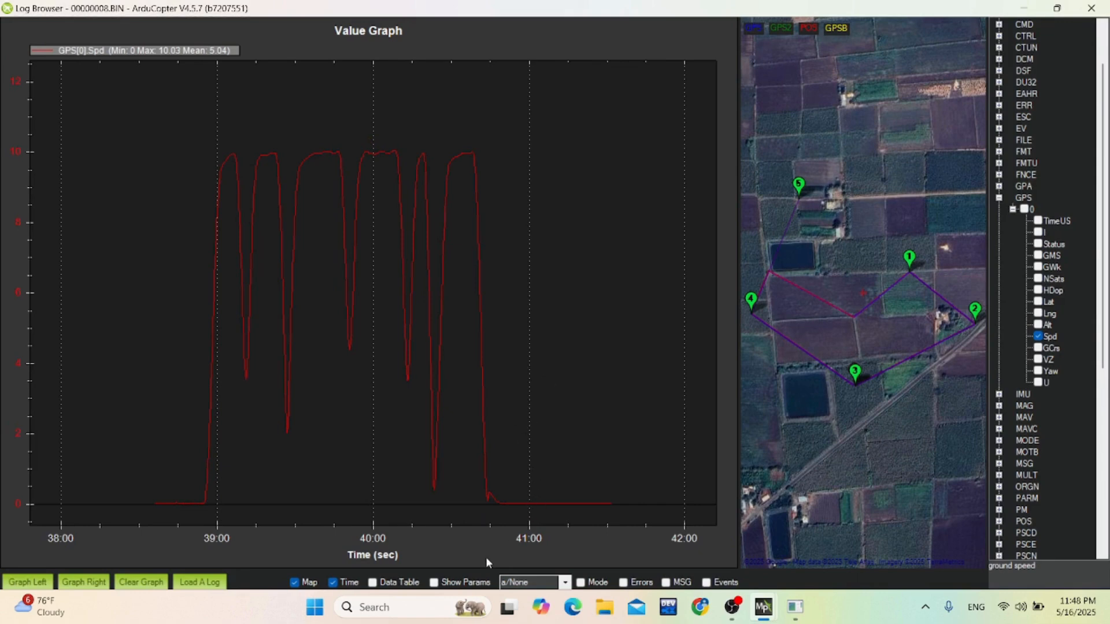
pyautogui.moveTo(484, 570); pyautogui.dragTo(483, 521)
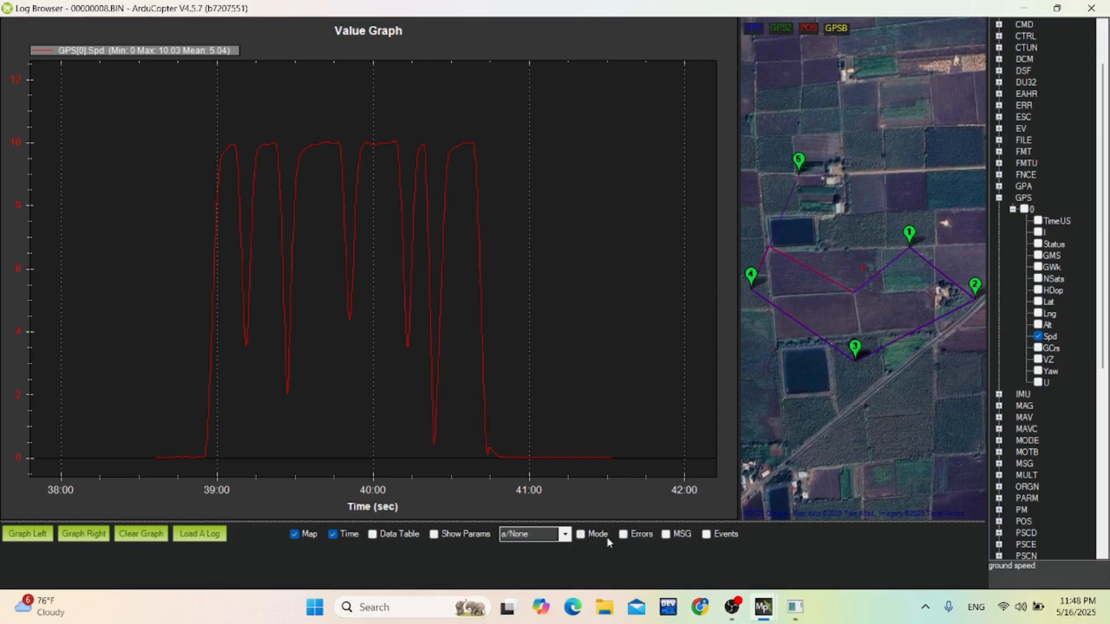
pyautogui.click(581, 535)
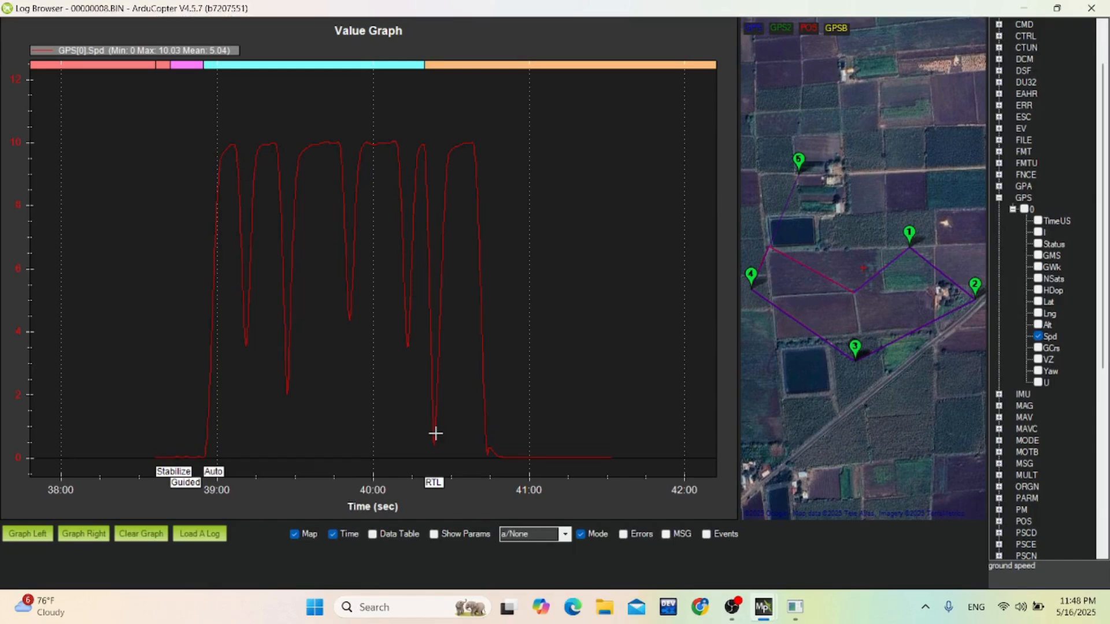
pyautogui.scroll(1, 421, 438)
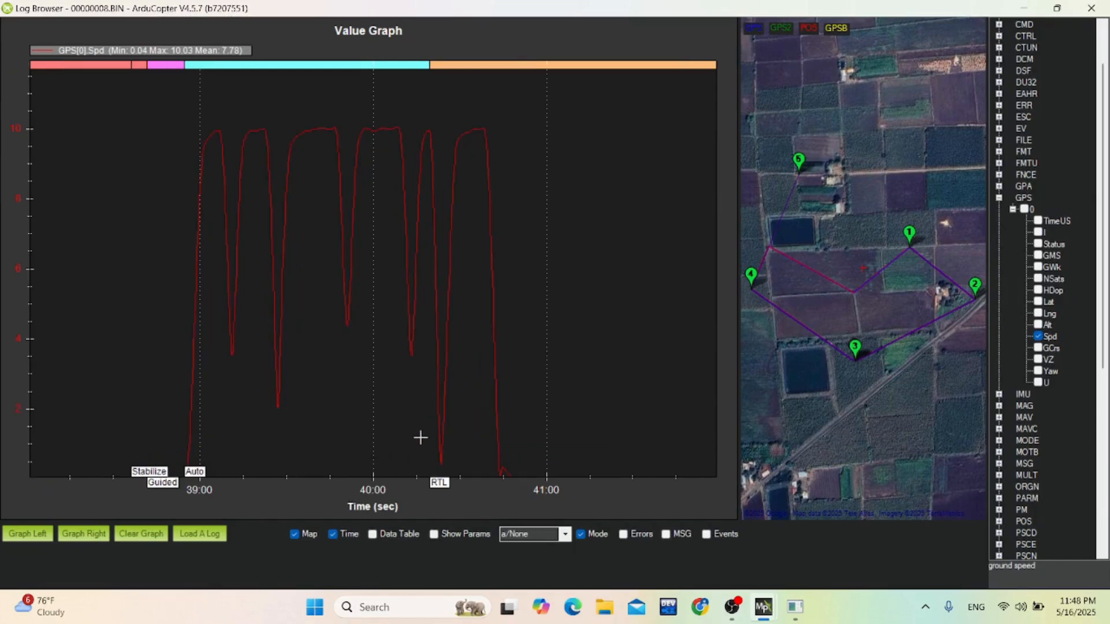
pyautogui.scroll(-1, 446, 467)
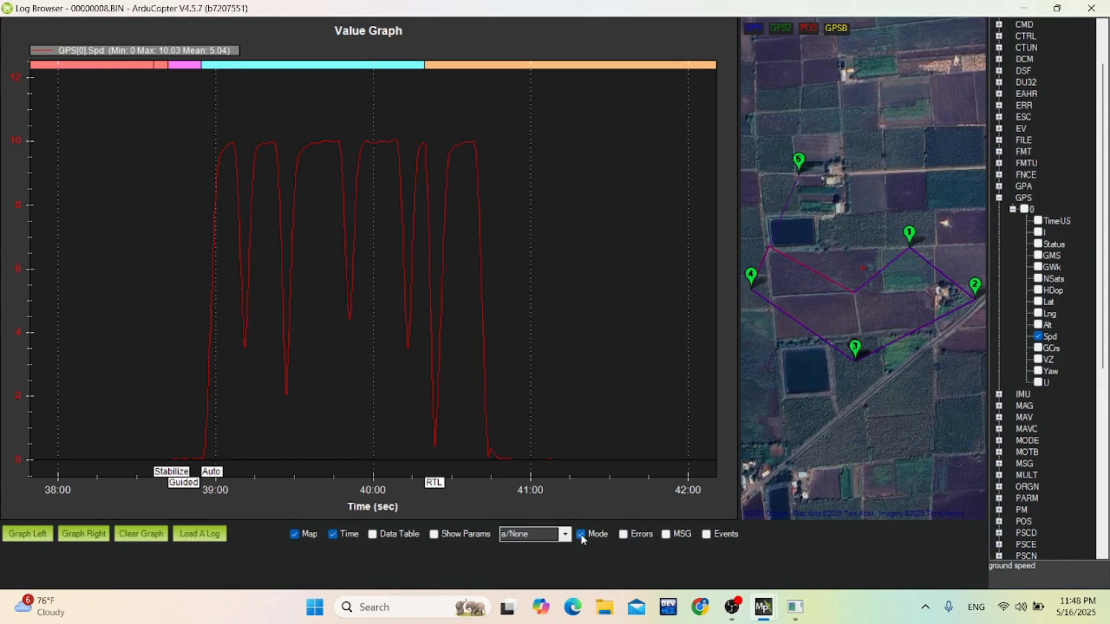
# View the GPS Alt curve in place of speed, with the flight mode overlay shown.
pyautogui.click(1039, 325)
pyautogui.click(1038, 337)
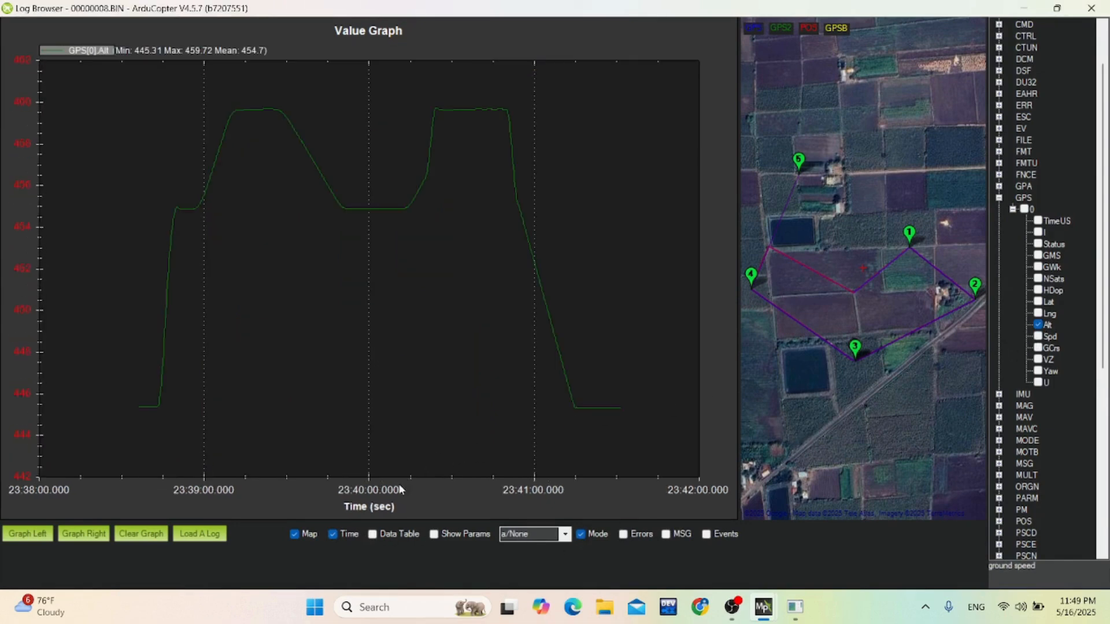
pyautogui.click(583, 535)
pyautogui.click(583, 535)
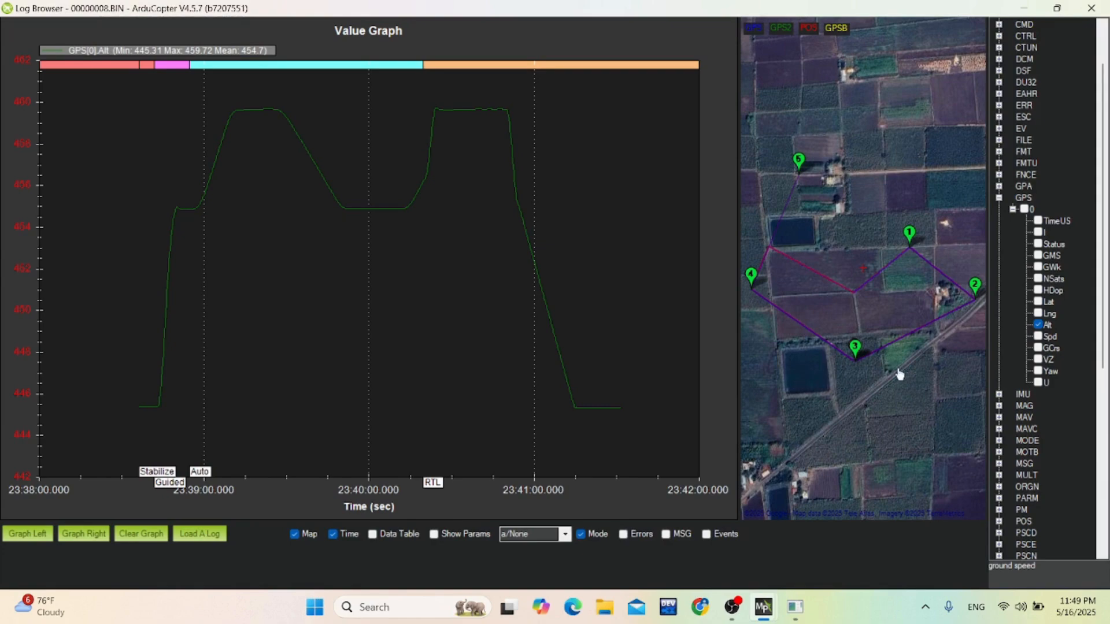
# Clear the altitude plot, collapse the GPS message group and shrink the graph area to make more room below it.
pyautogui.click(1040, 326)
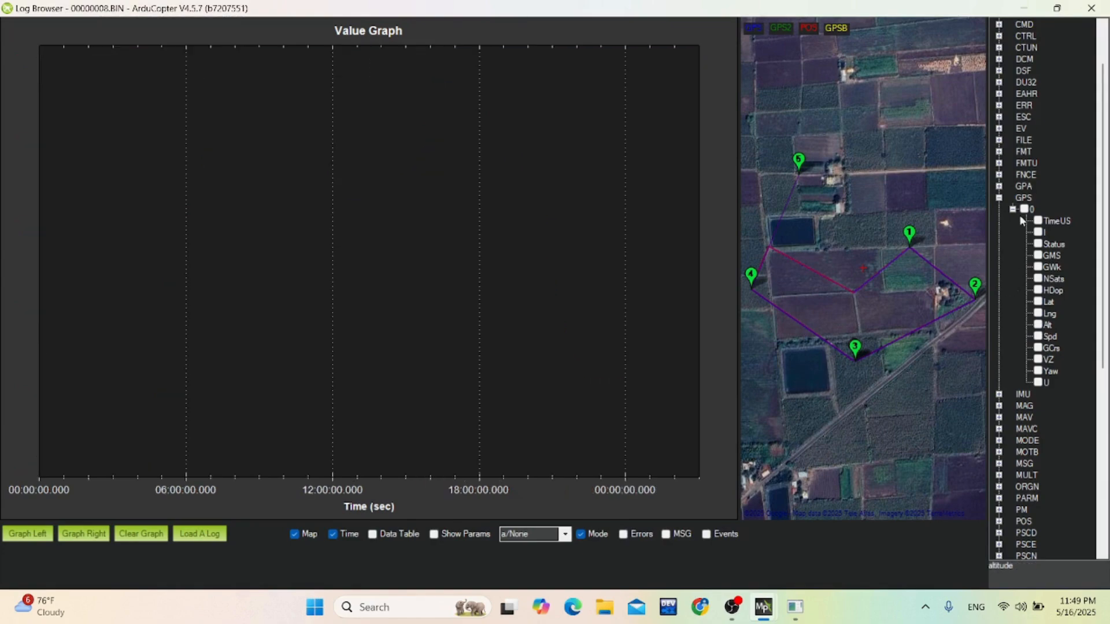
pyautogui.click(999, 198)
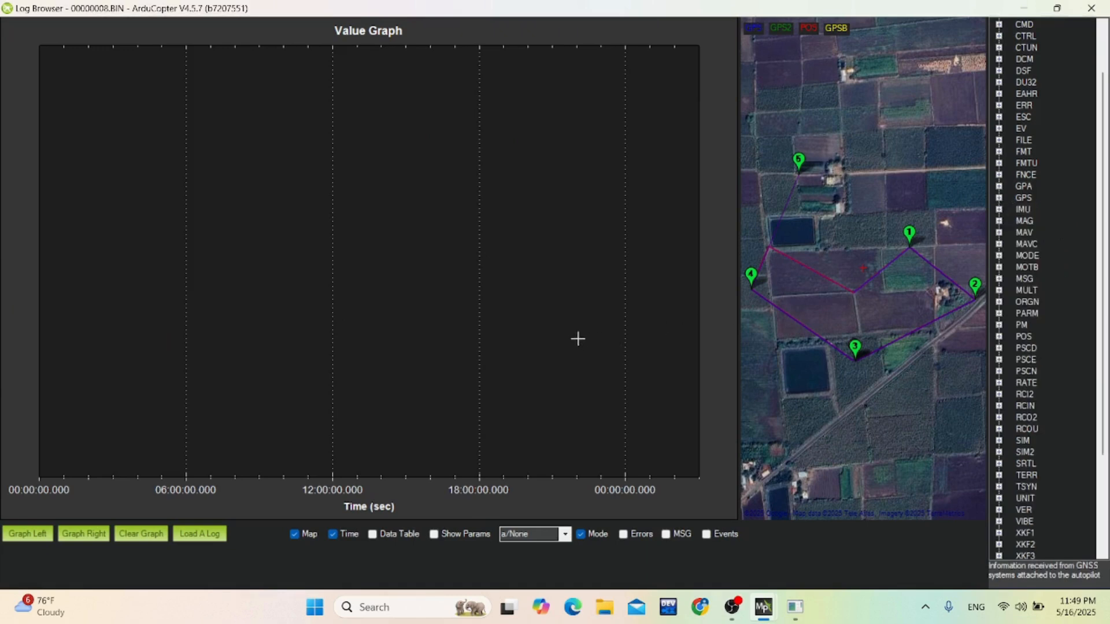
pyautogui.moveTo(352, 519); pyautogui.dragTo(358, 429)
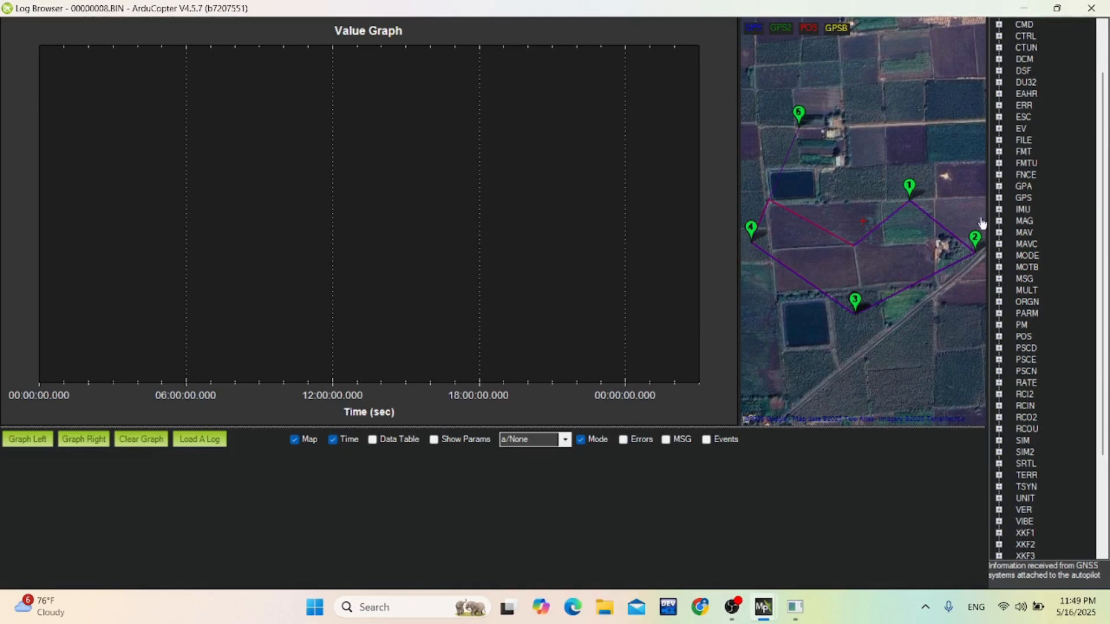
pyautogui.click(1001, 198)
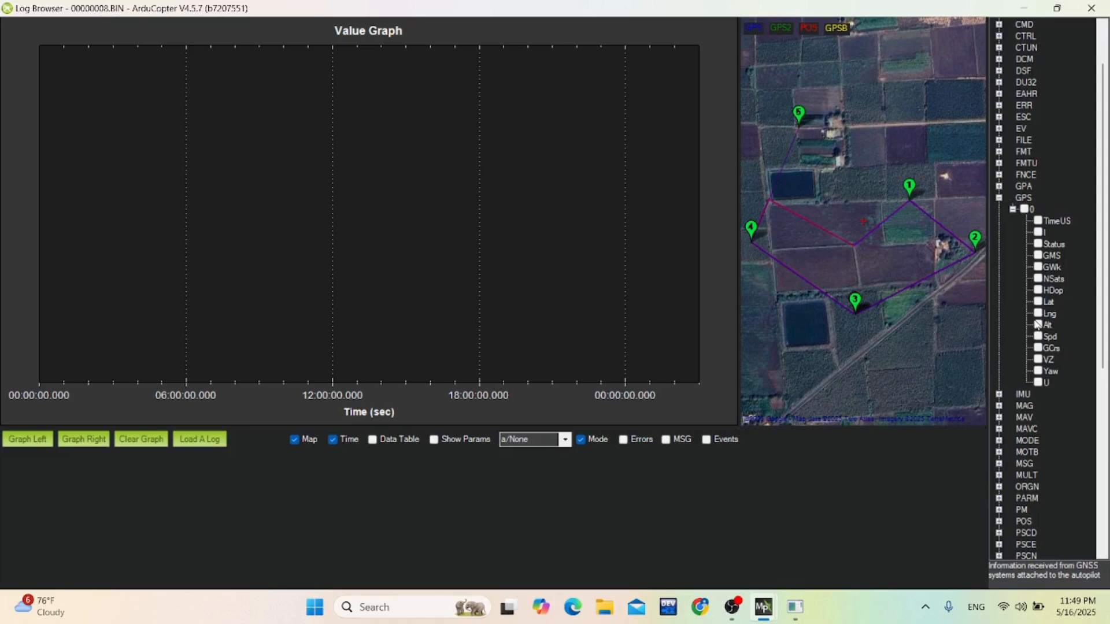
pyautogui.click(1000, 198)
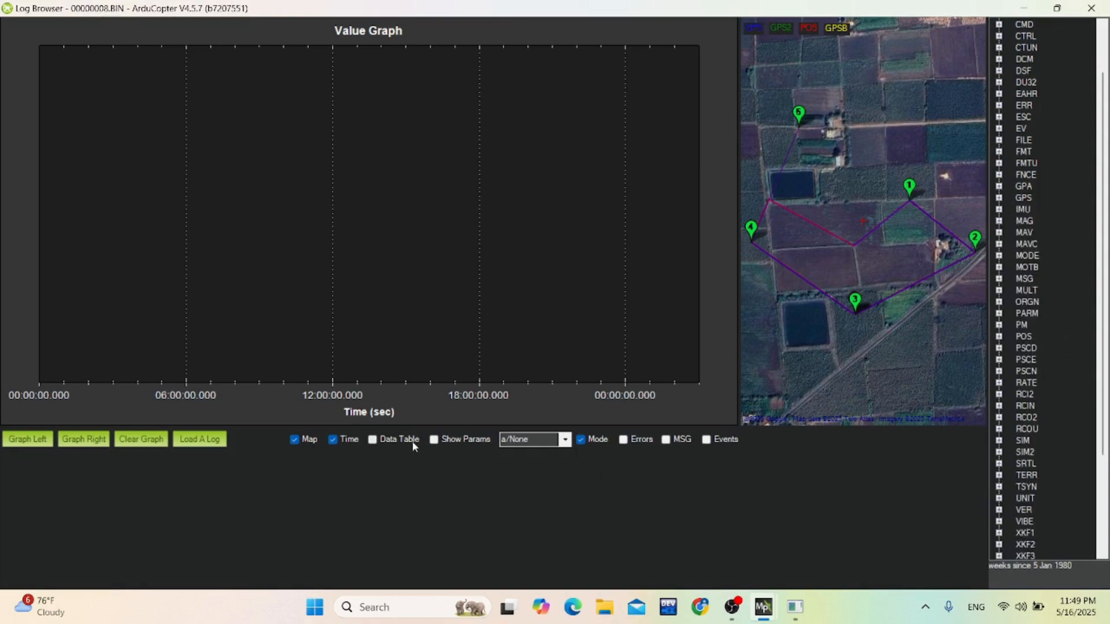
# Show the log's data table and filter its rows to GPS messages only.
pyautogui.click(374, 441)
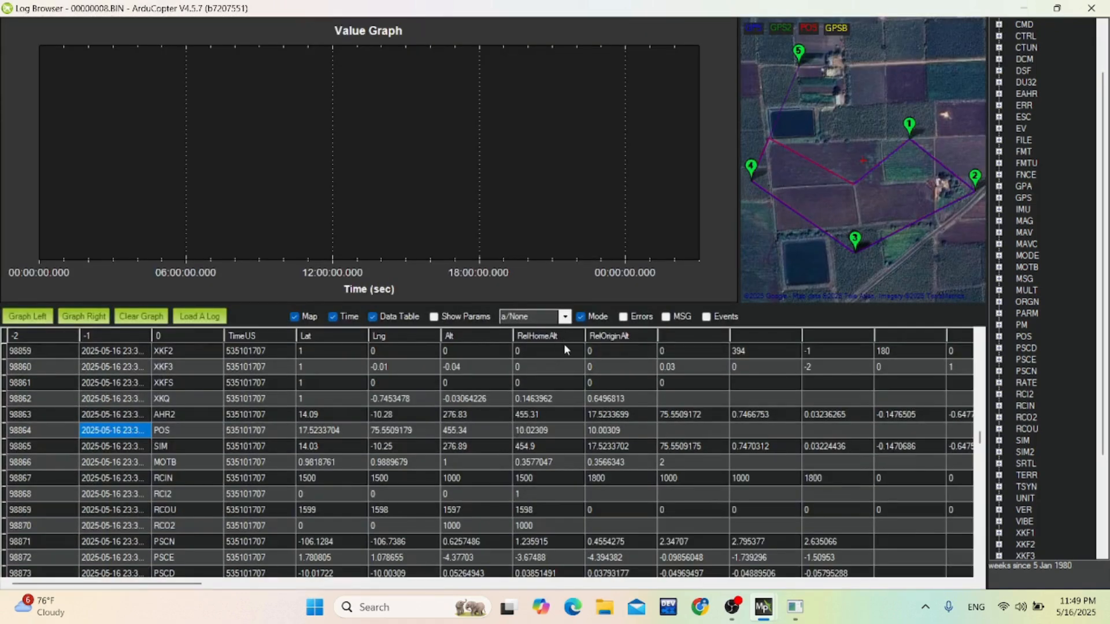
pyautogui.click(564, 352)
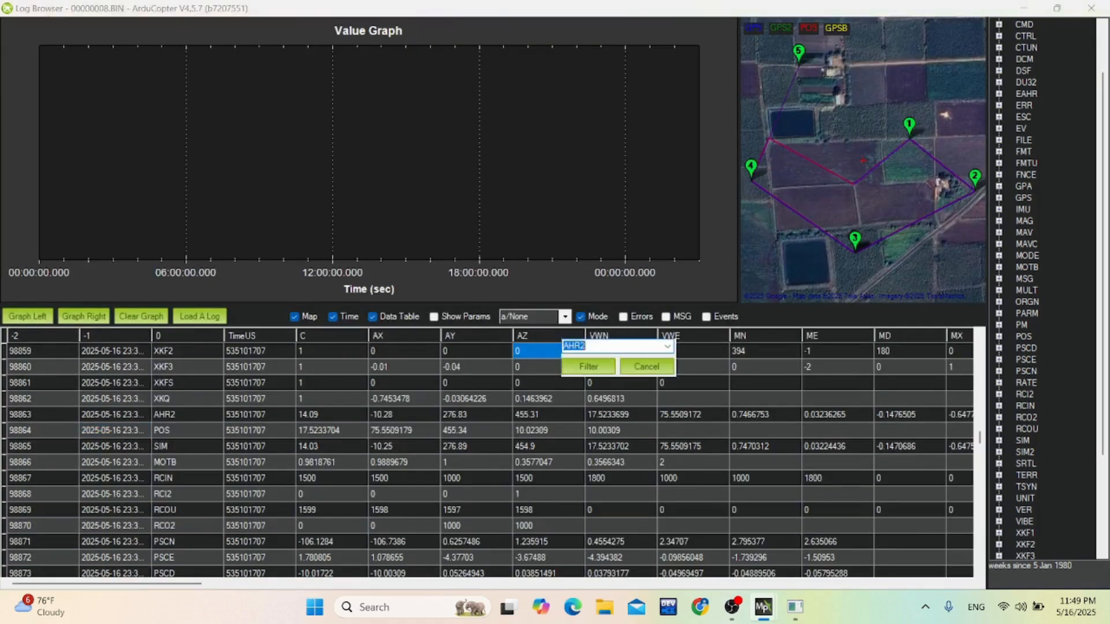
pyautogui.click(667, 347)
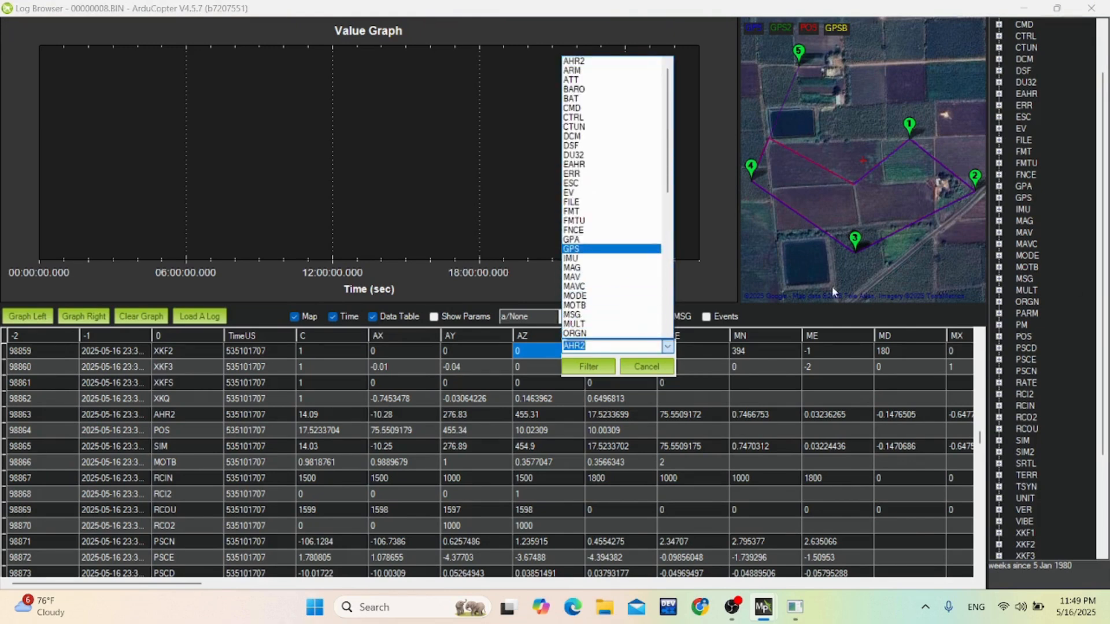
pyautogui.click(594, 248)
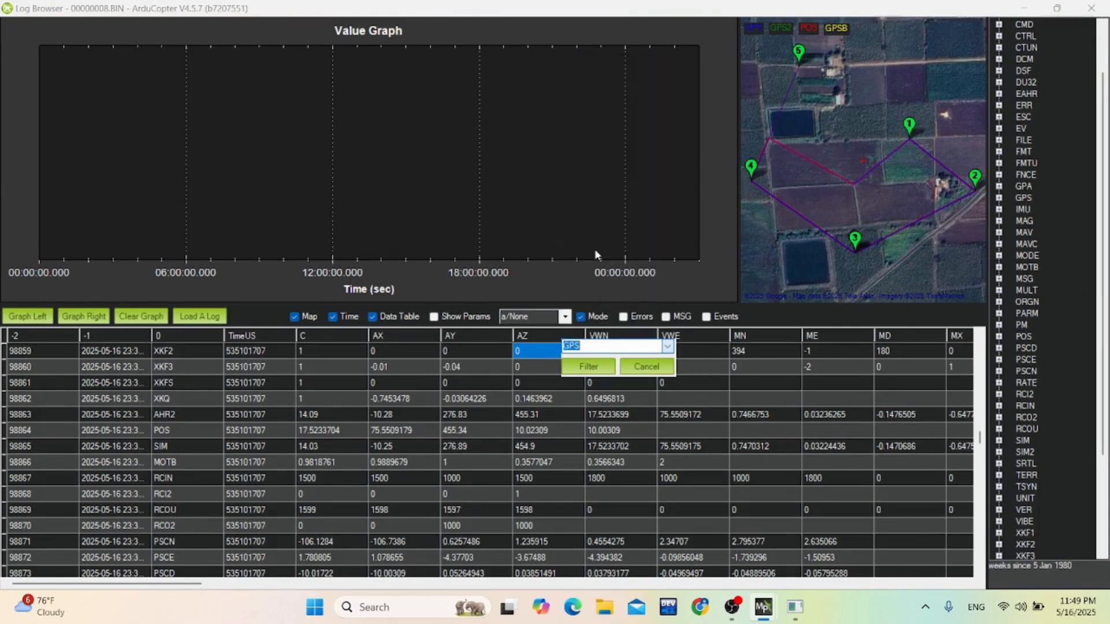
pyautogui.click(588, 367)
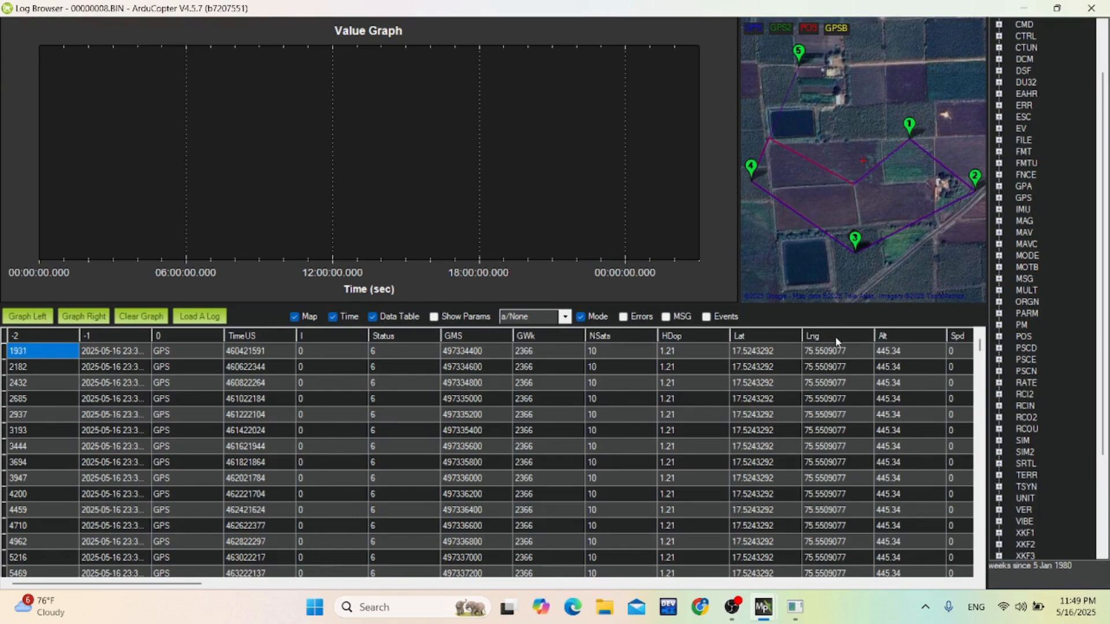
# Export the visible GPS rows of the data table to the Desktop as output489.csv.
pyautogui.rightClick(708, 392)
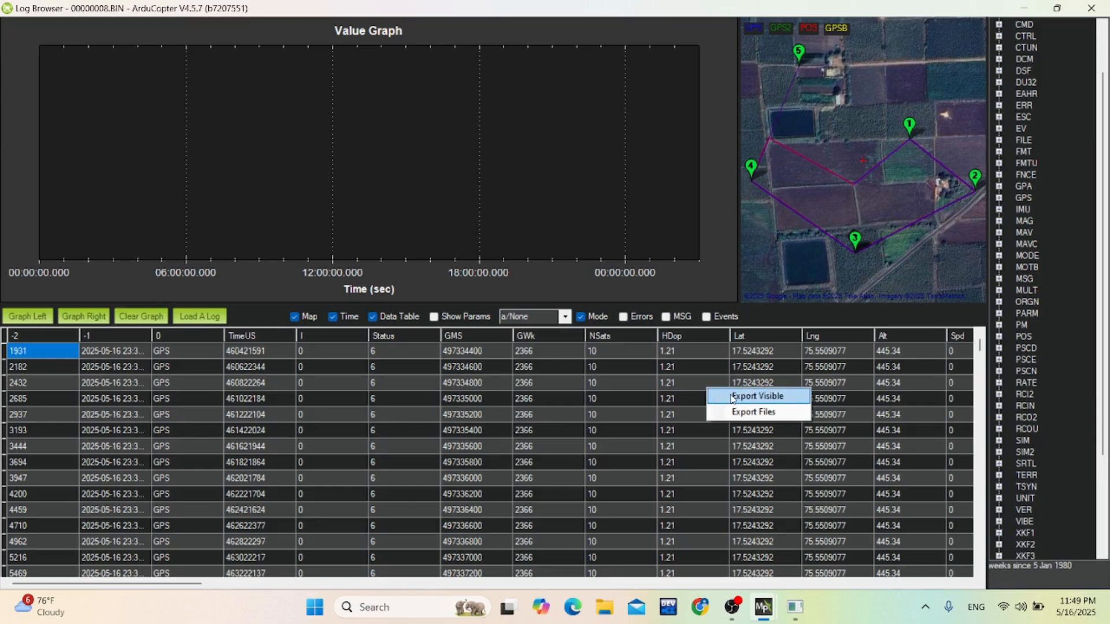
pyautogui.click(732, 398)
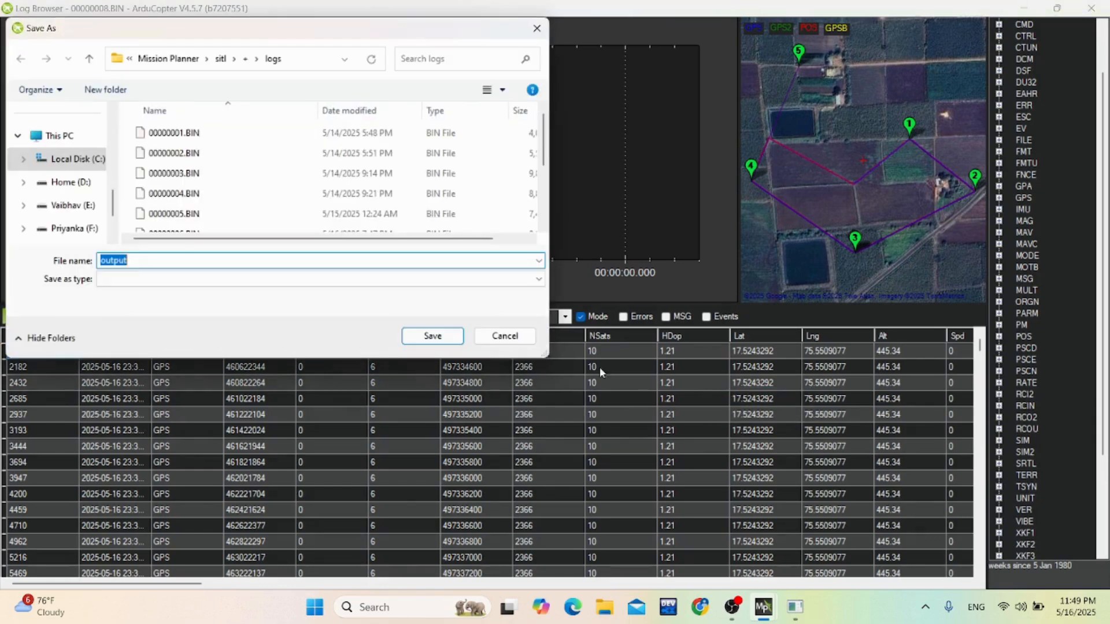
pyautogui.click(180, 260)
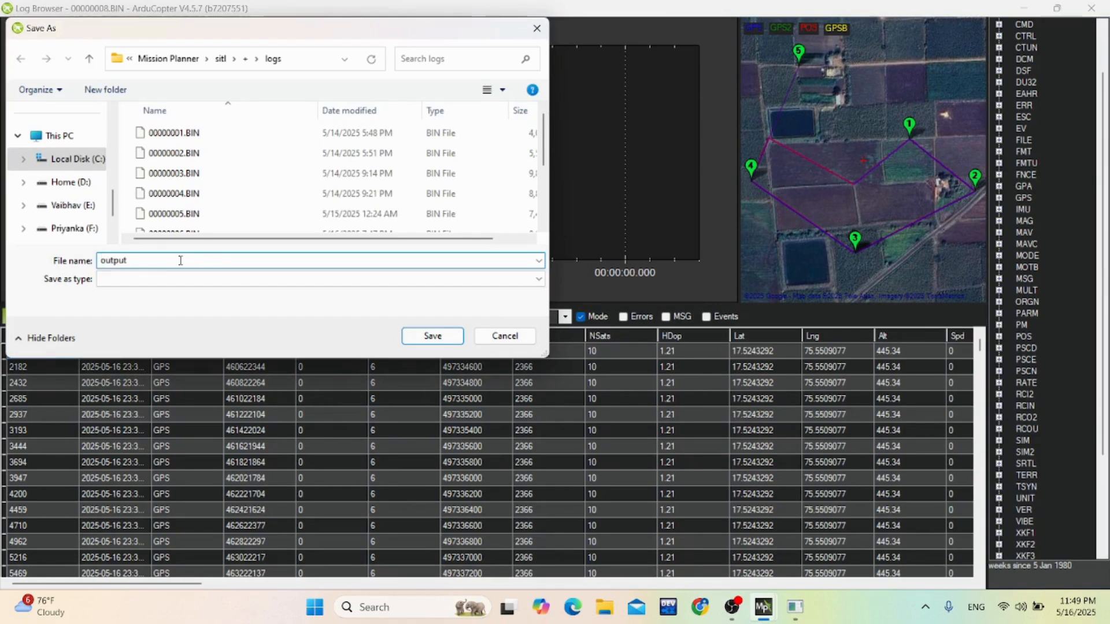
pyautogui.write('4')
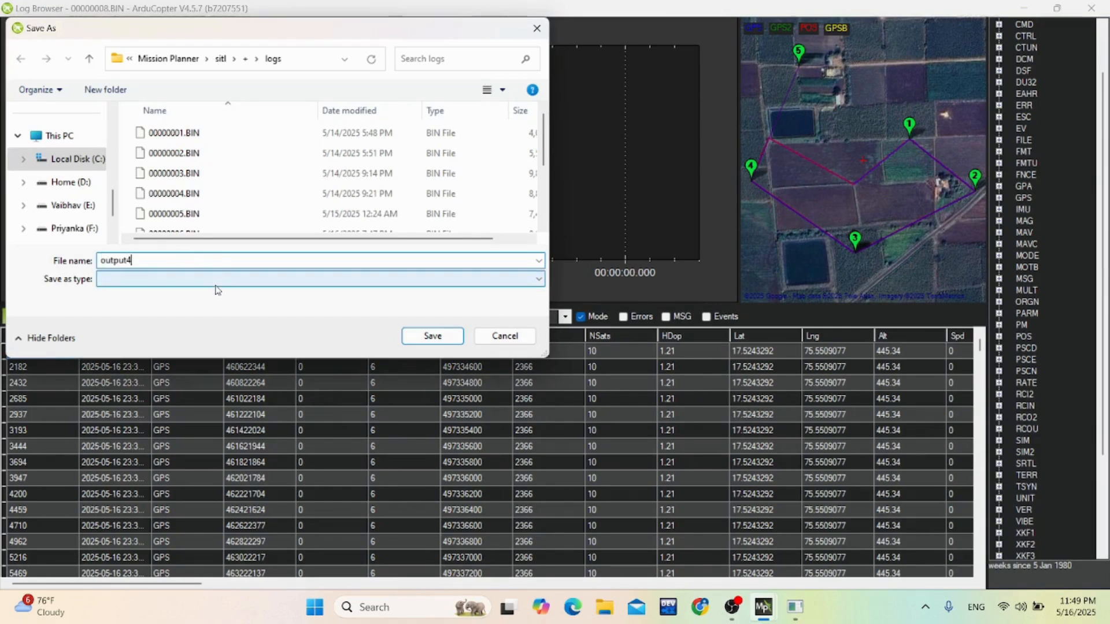
pyautogui.write('89')
pyautogui.write('.csv')
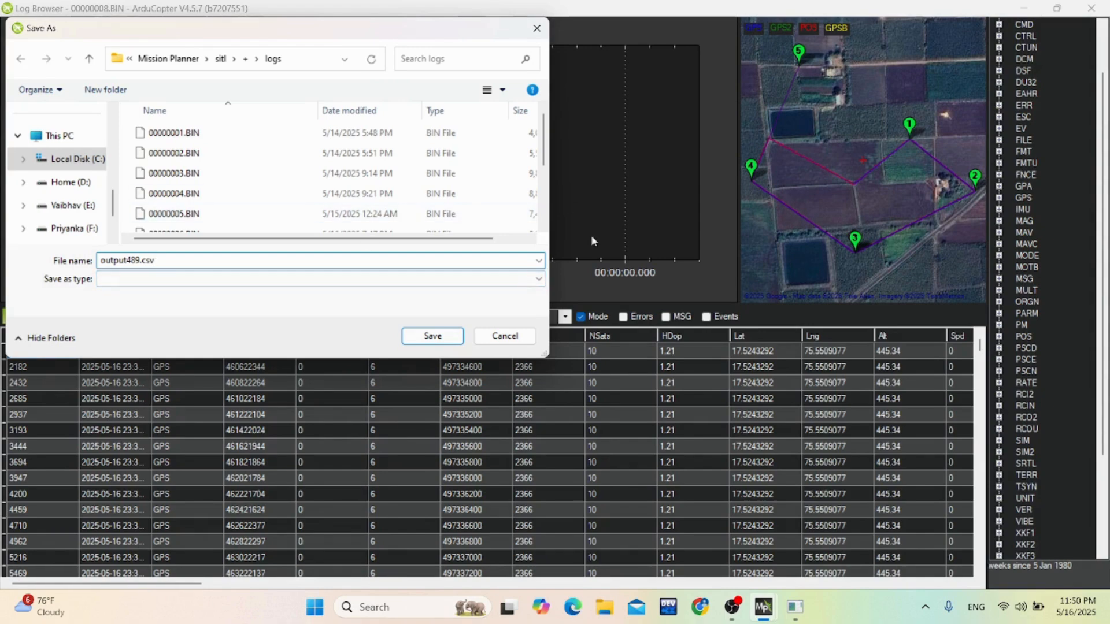
pyautogui.scroll(5, 70, 185)
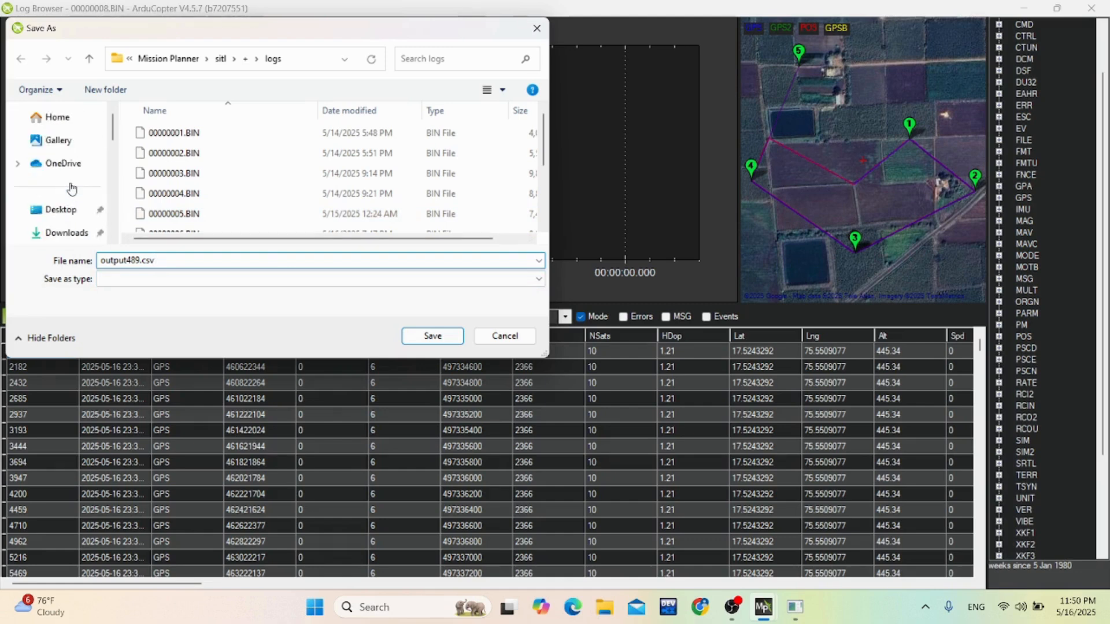
pyautogui.click(69, 213)
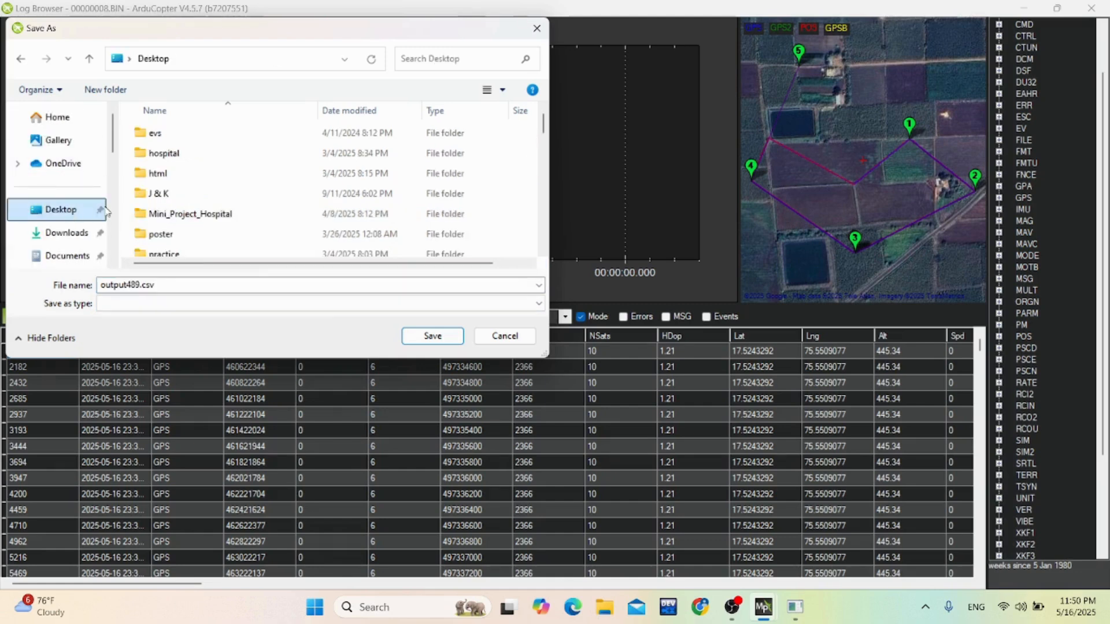
pyautogui.click(433, 337)
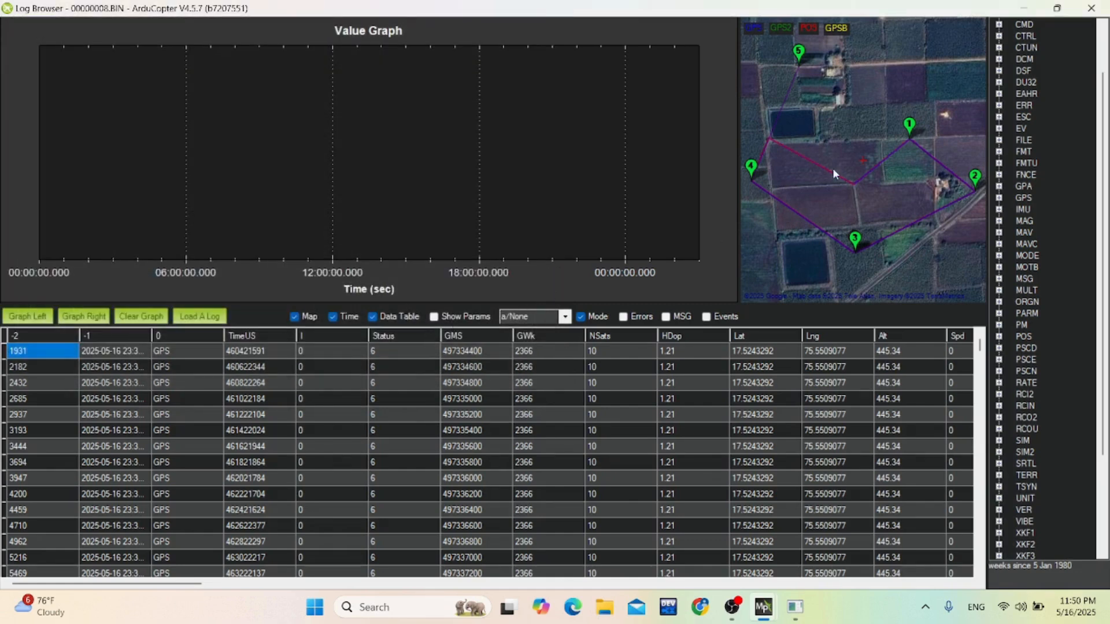
# Minimize the Mission Planner windows, open the exported output489 file in Excel and dismiss the Office activation notice.
pyautogui.click(1021, 14)
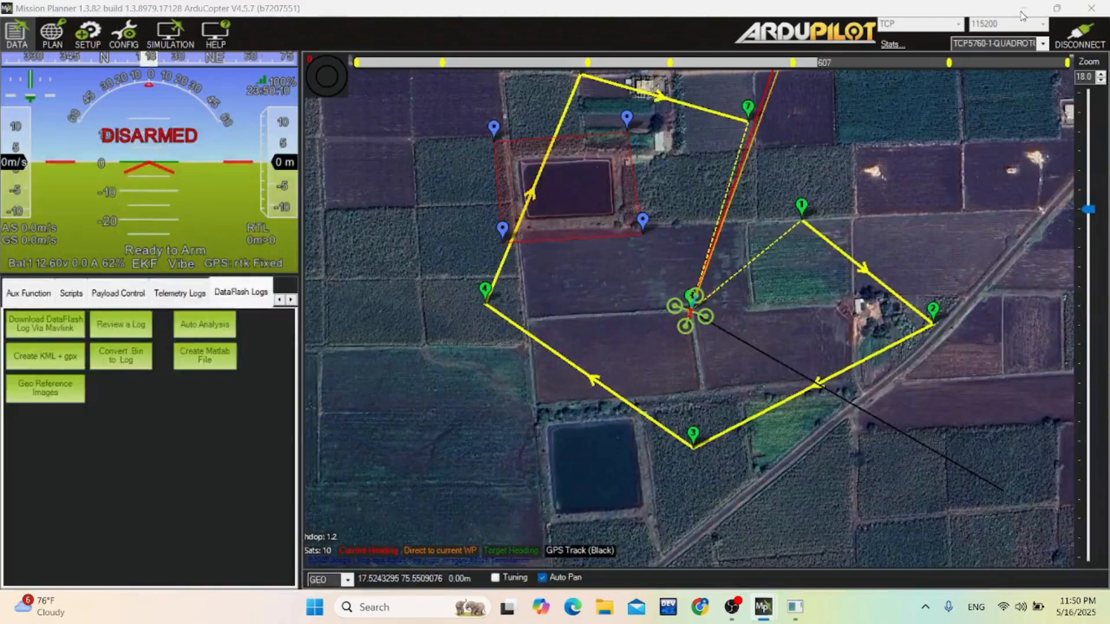
pyautogui.click(1021, 9)
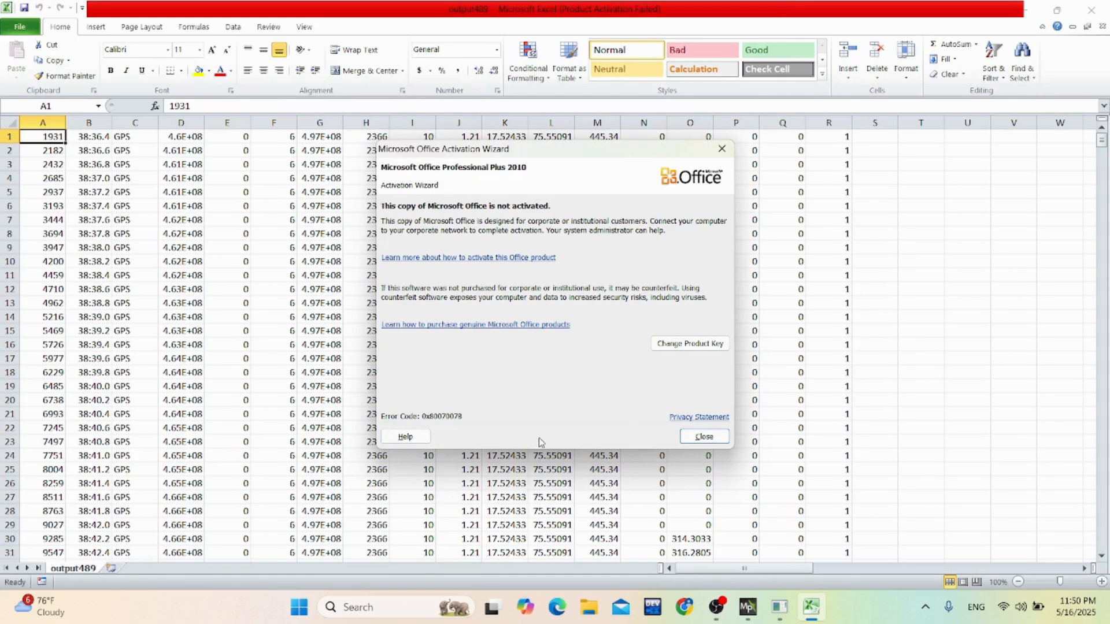
pyautogui.click(695, 442)
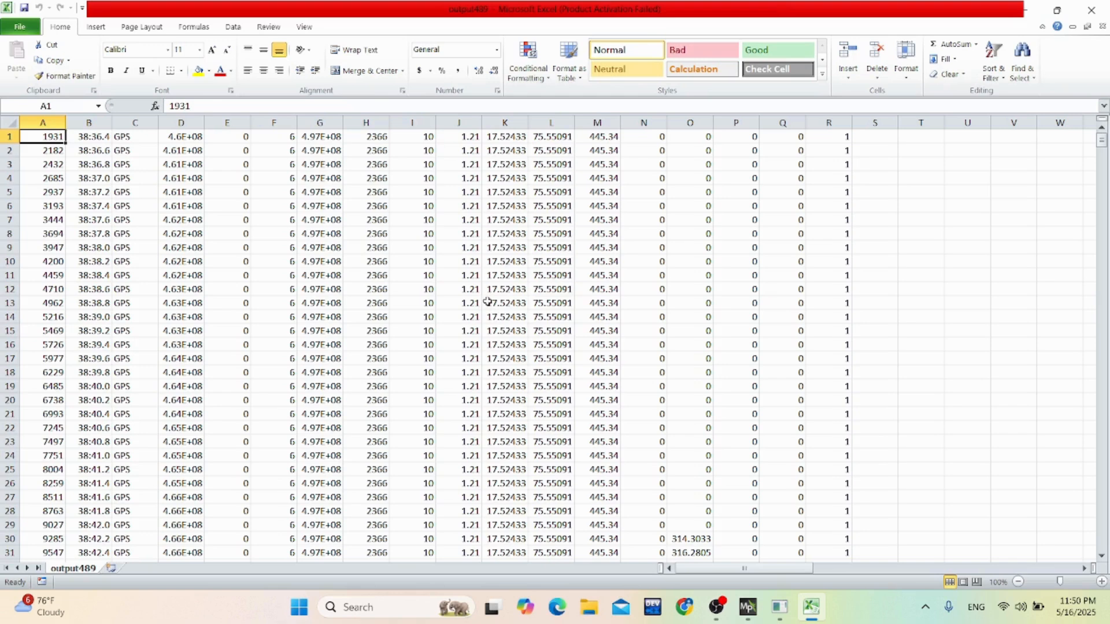
# Insert a scatter chart with smooth lines based on the longitude values in column L.
pyautogui.click(505, 123)
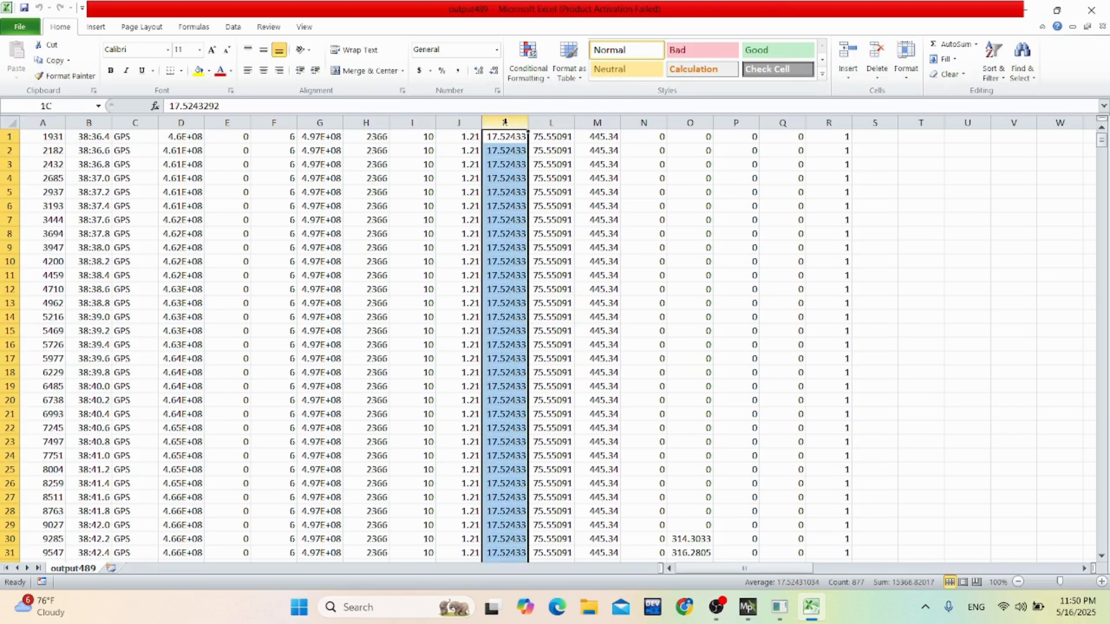
pyautogui.click(549, 121)
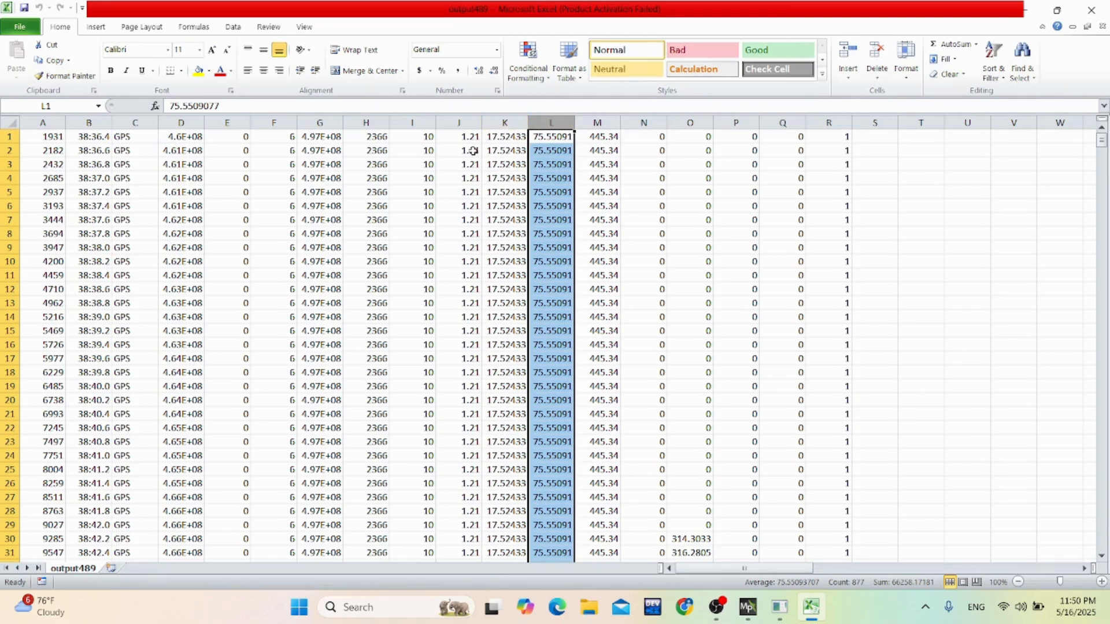
pyautogui.click(96, 27)
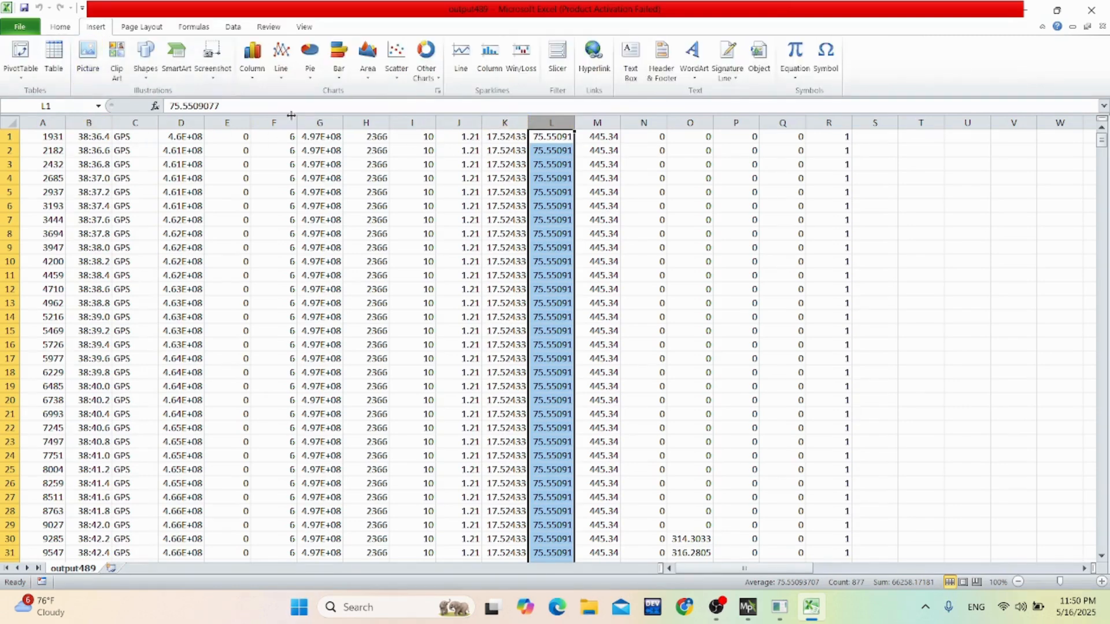
pyautogui.click(395, 81)
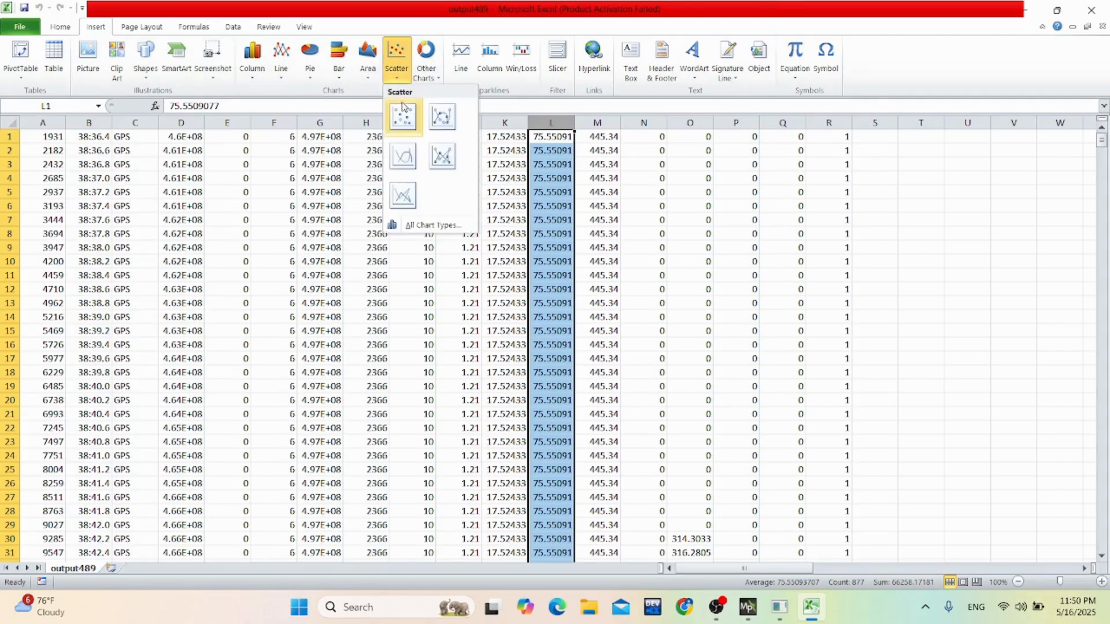
pyautogui.click(399, 164)
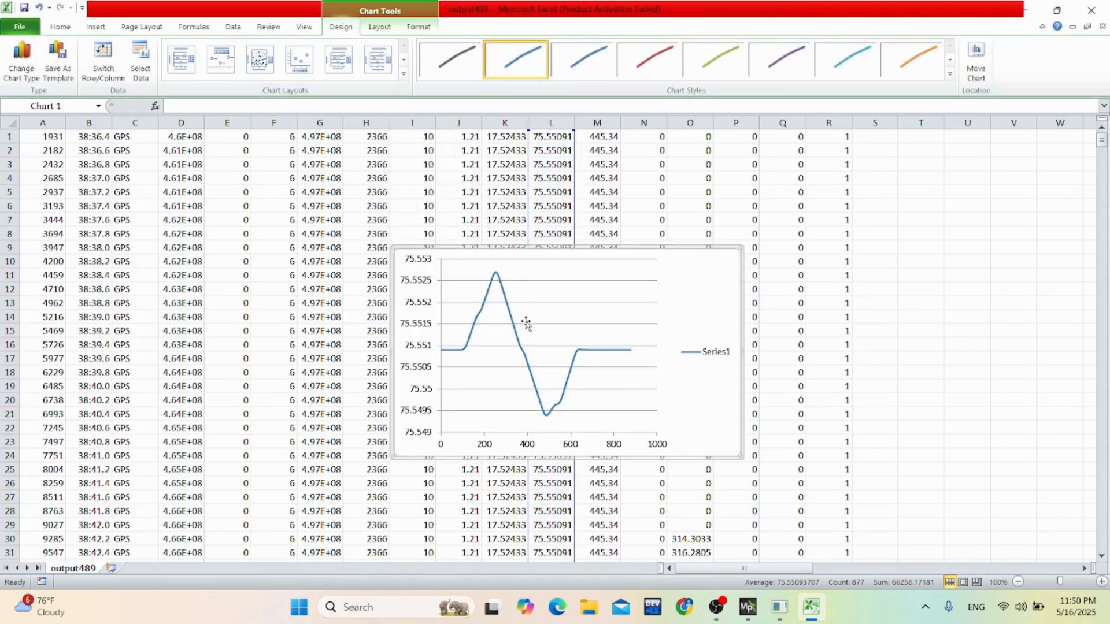
# Remove the existing series from the scatter chart's data source.
pyautogui.click(561, 321)
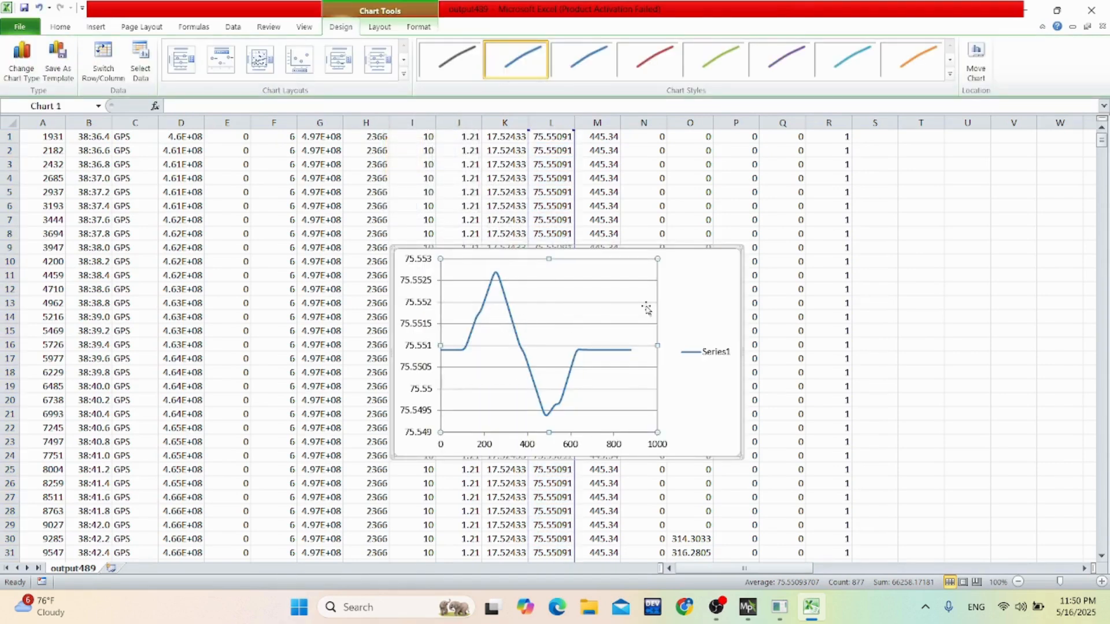
pyautogui.click(676, 303)
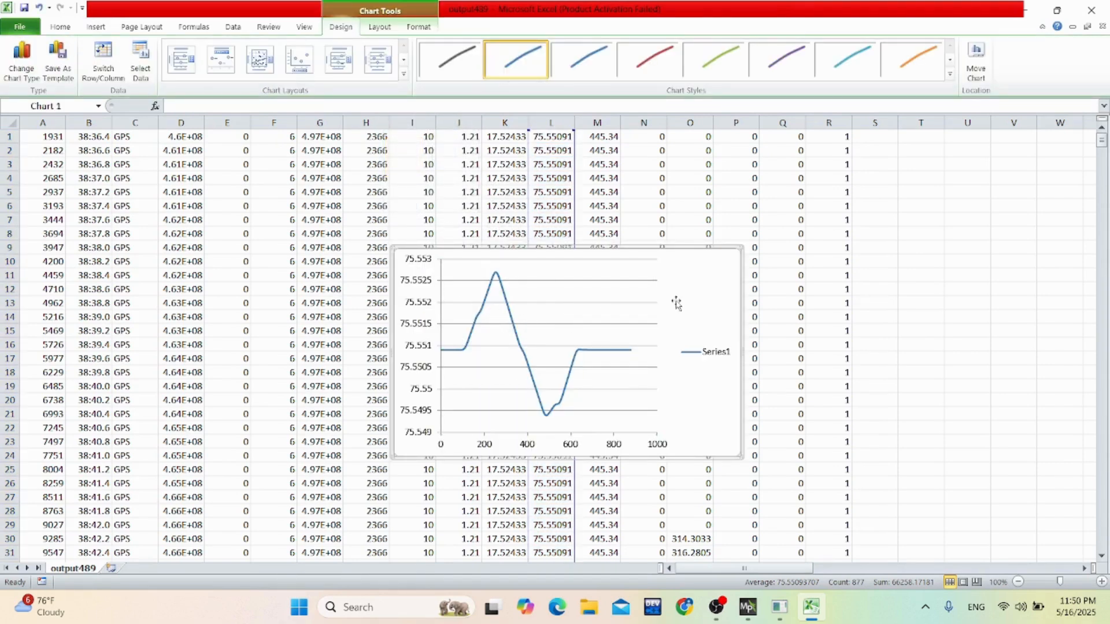
pyautogui.click(145, 68)
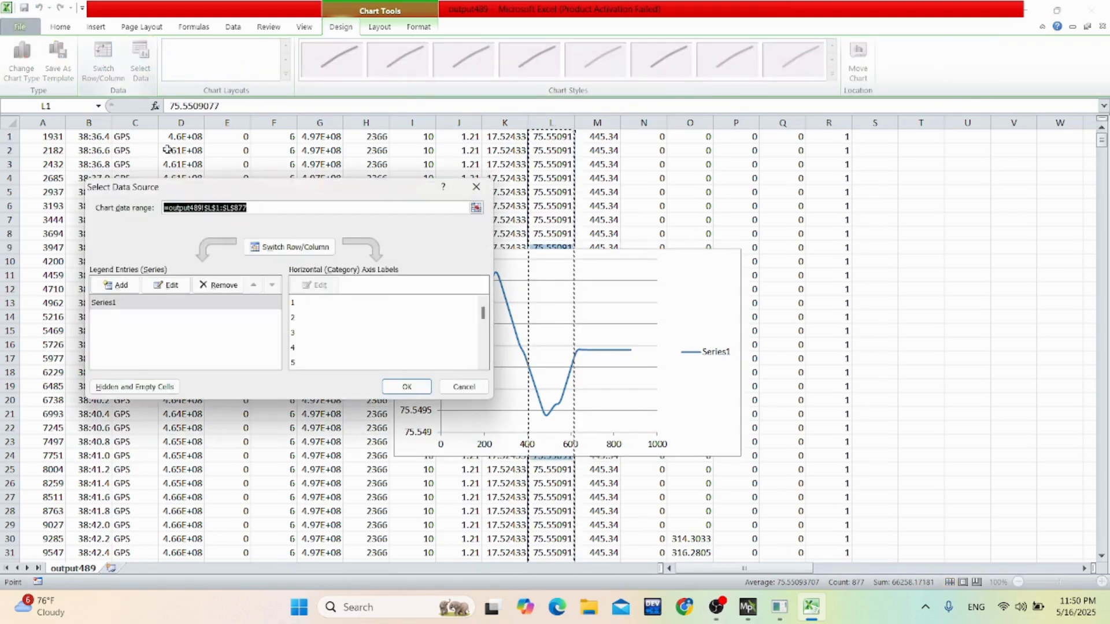
pyautogui.click(209, 286)
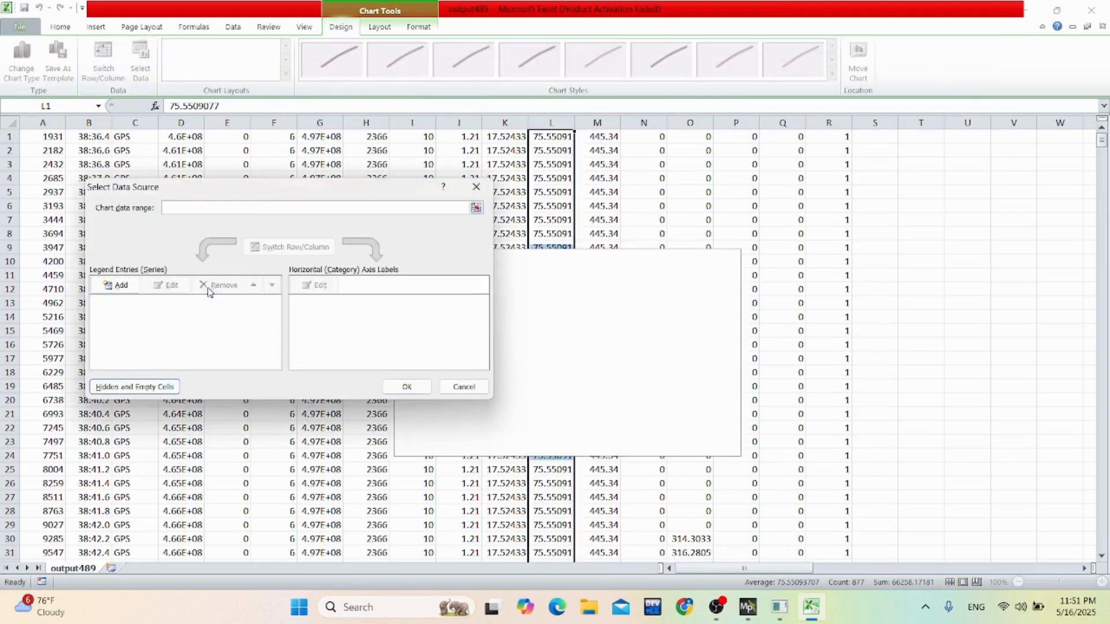
# Add a chart series named path1 with column L as the X values and column K as the Y values.
pyautogui.click(117, 285)
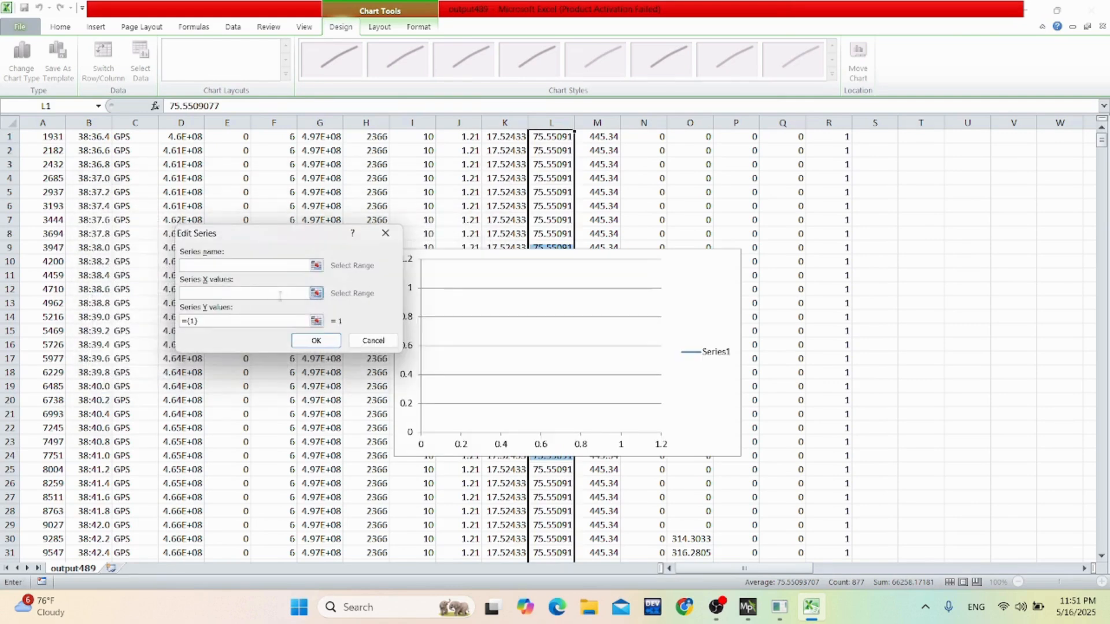
pyautogui.click(239, 265)
pyautogui.click(235, 293)
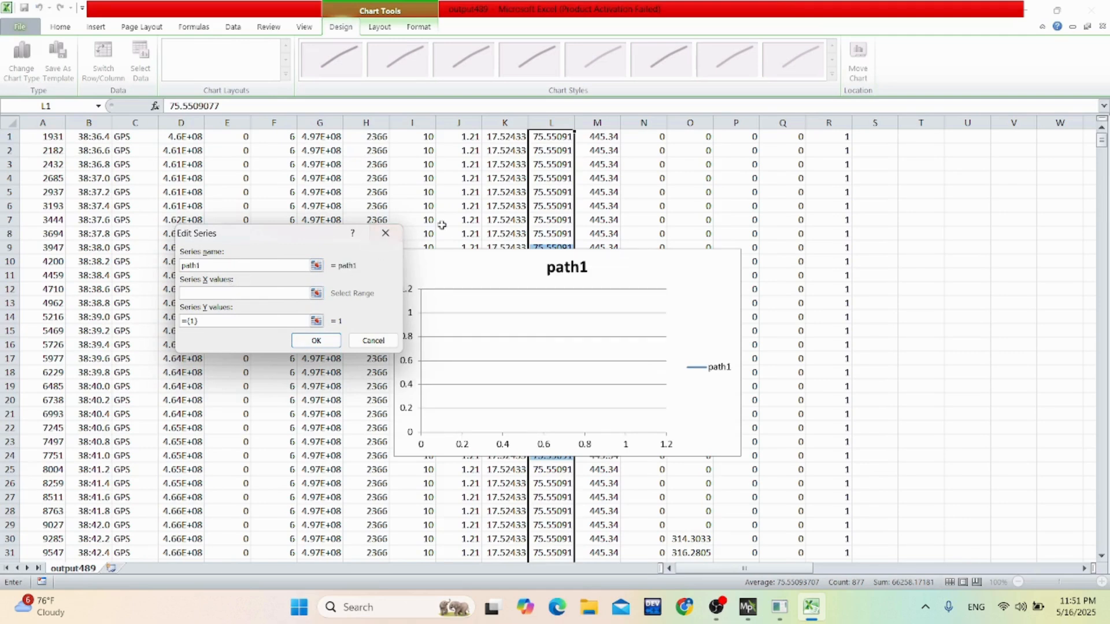
pyautogui.click(556, 123)
pyautogui.click(275, 321)
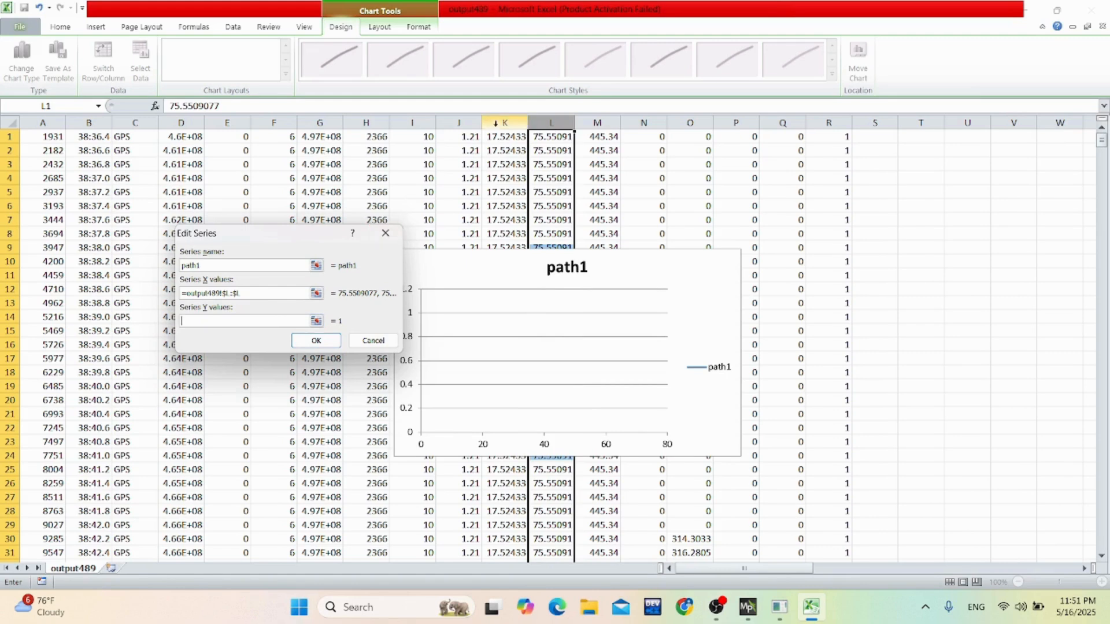
pyautogui.click(508, 121)
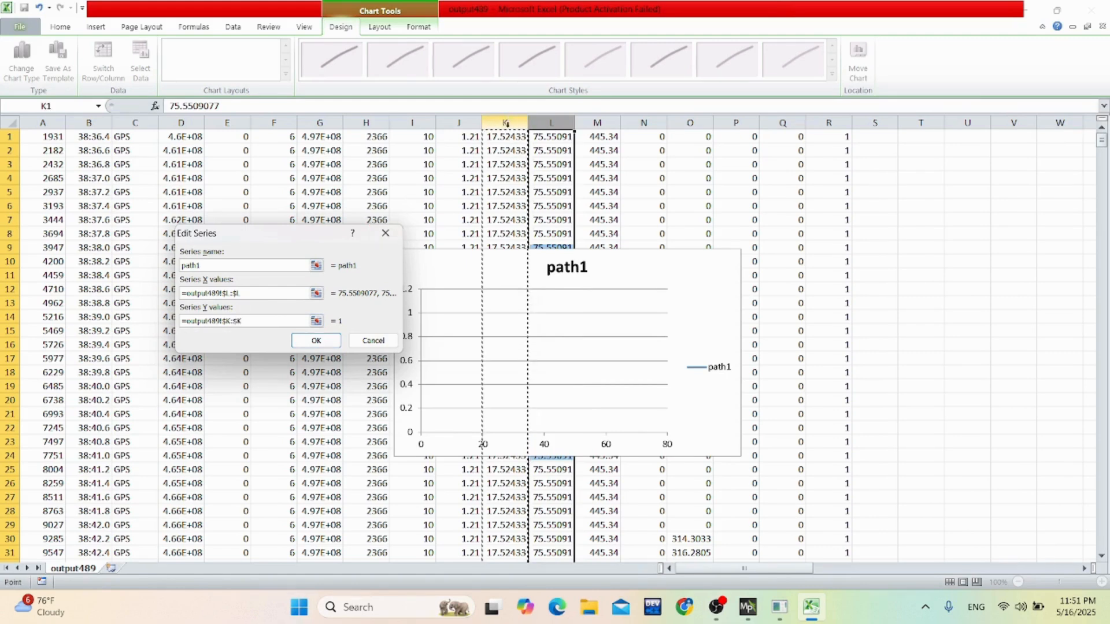
pyautogui.click(316, 342)
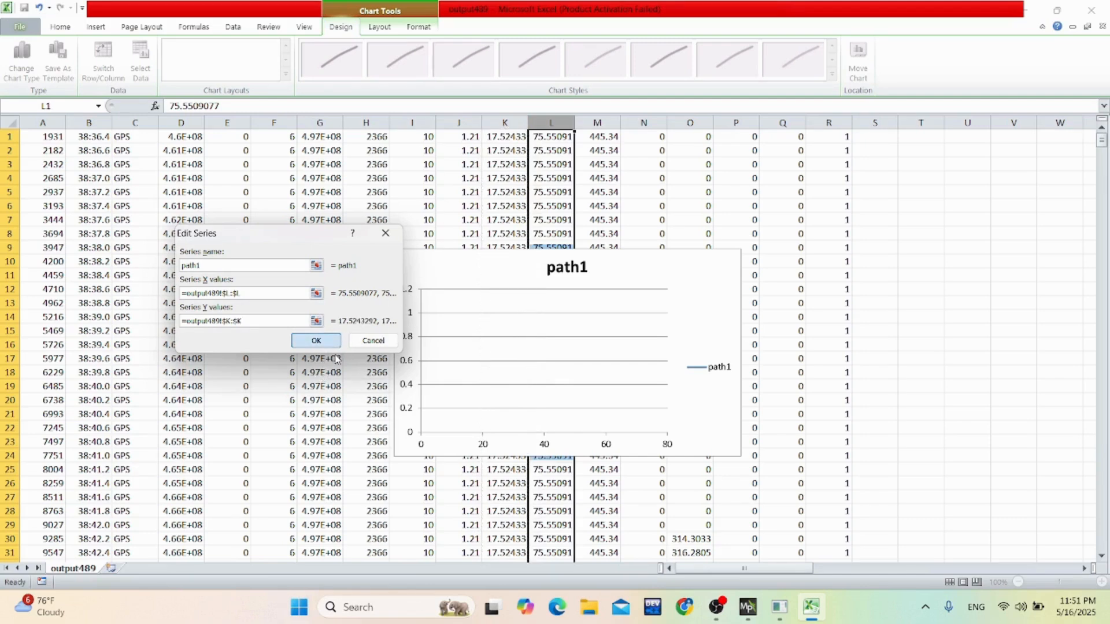
pyautogui.click(317, 342)
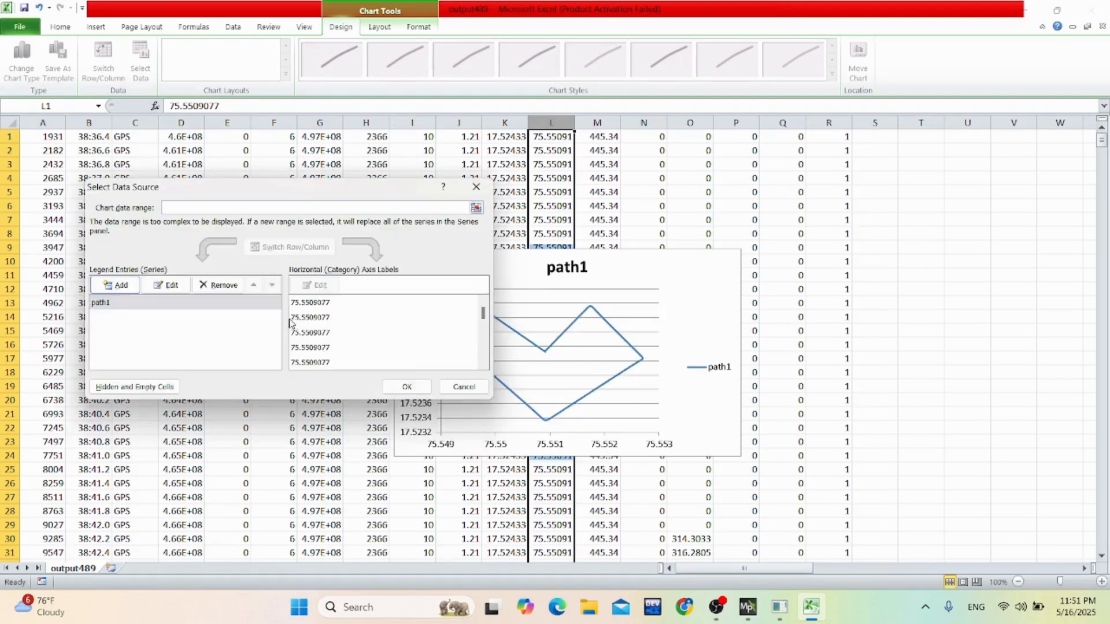
pyautogui.click(407, 386)
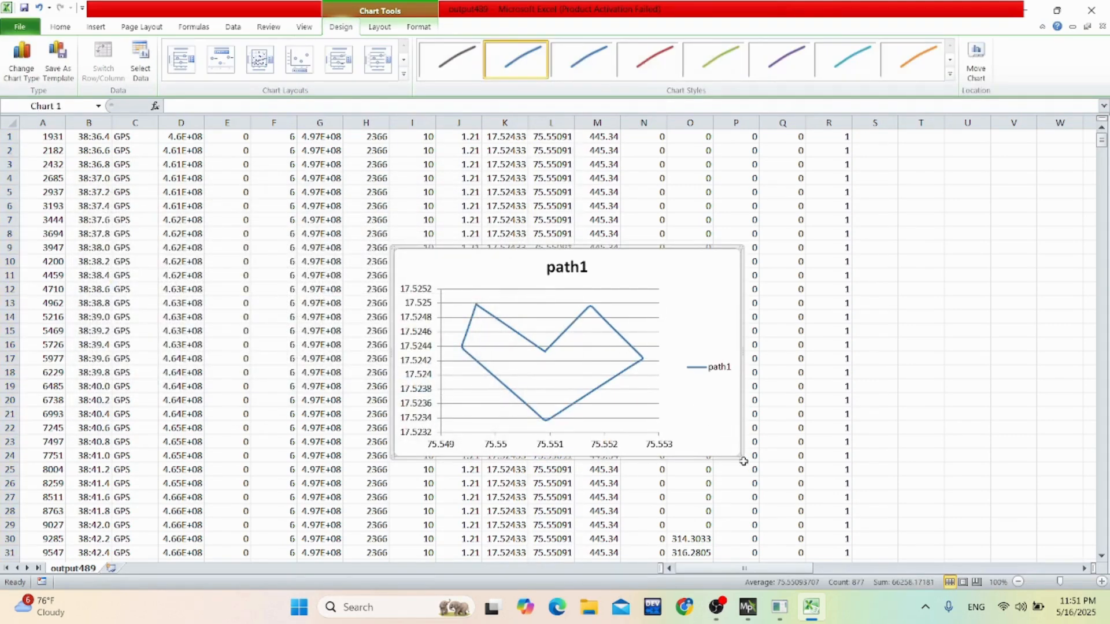
# Enlarge the path1 chart and move it up and to the left over the data.
pyautogui.moveTo(744, 461); pyautogui.dragTo(816, 500)
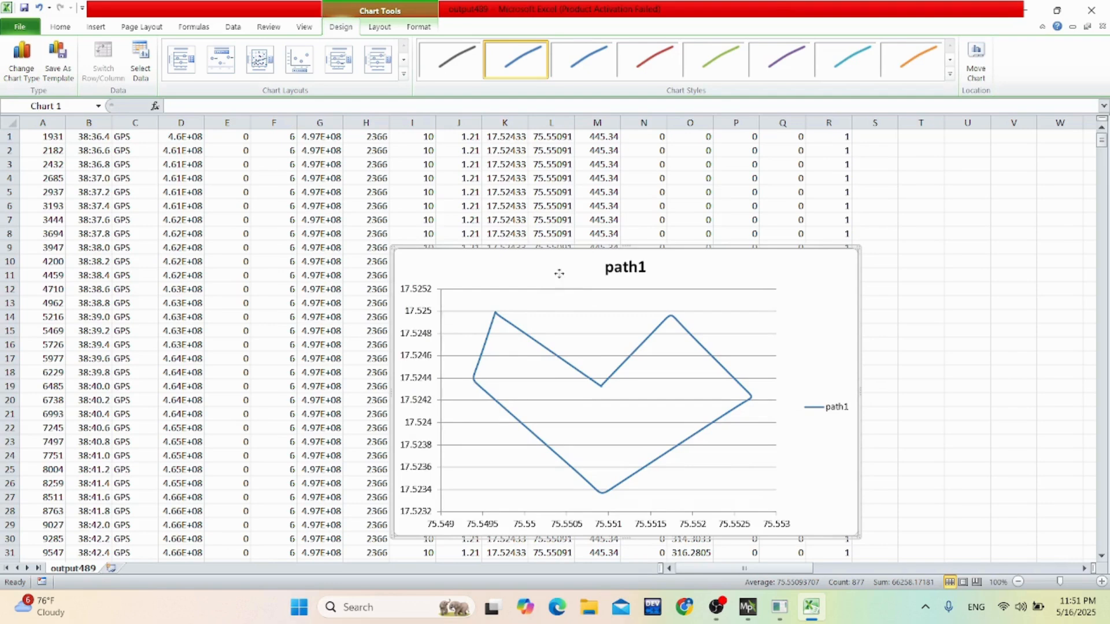
pyautogui.moveTo(559, 274); pyautogui.dragTo(505, 213)
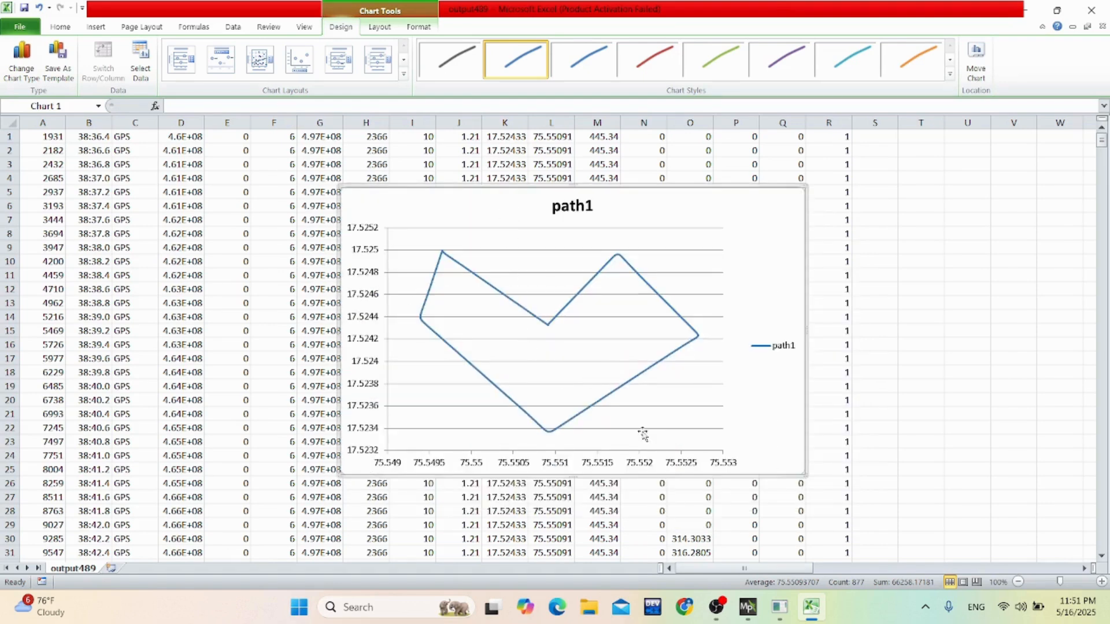
# Switch to the Mission Planner log browser and enlarge its map area in both width and height to compare the flight path.
pyautogui.moveTo(748, 607)
pyautogui.click(783, 539)
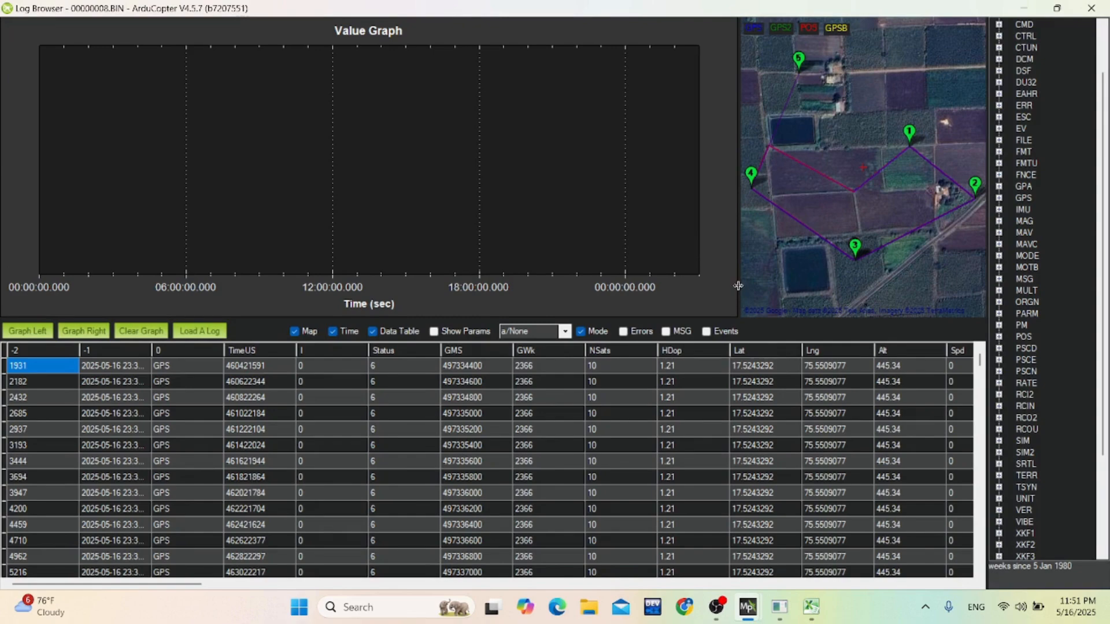
pyautogui.moveTo(734, 287); pyautogui.dragTo(406, 263)
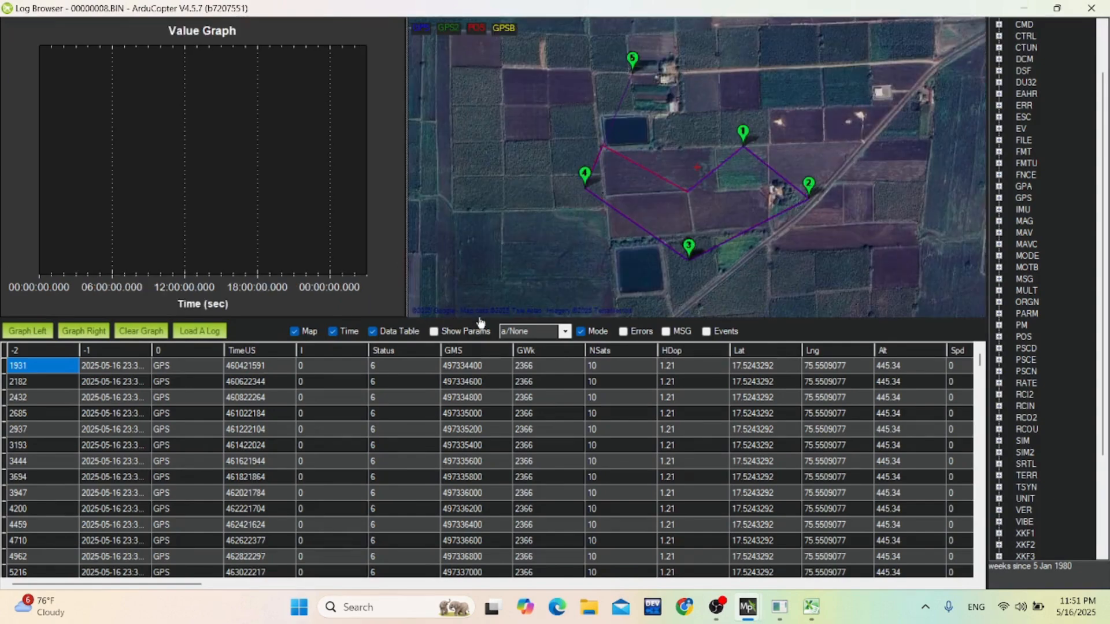
pyautogui.moveTo(479, 321); pyautogui.dragTo(480, 443)
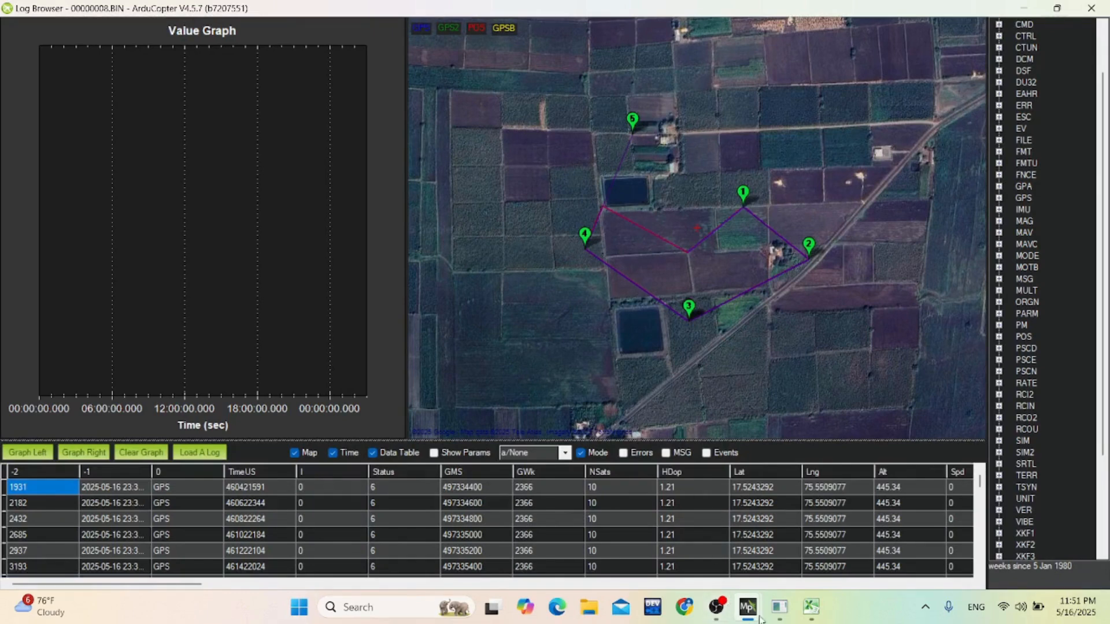
# Switch back to Excel and read the coordinates at the lowest point of the path1 curve.
pyautogui.click(811, 607)
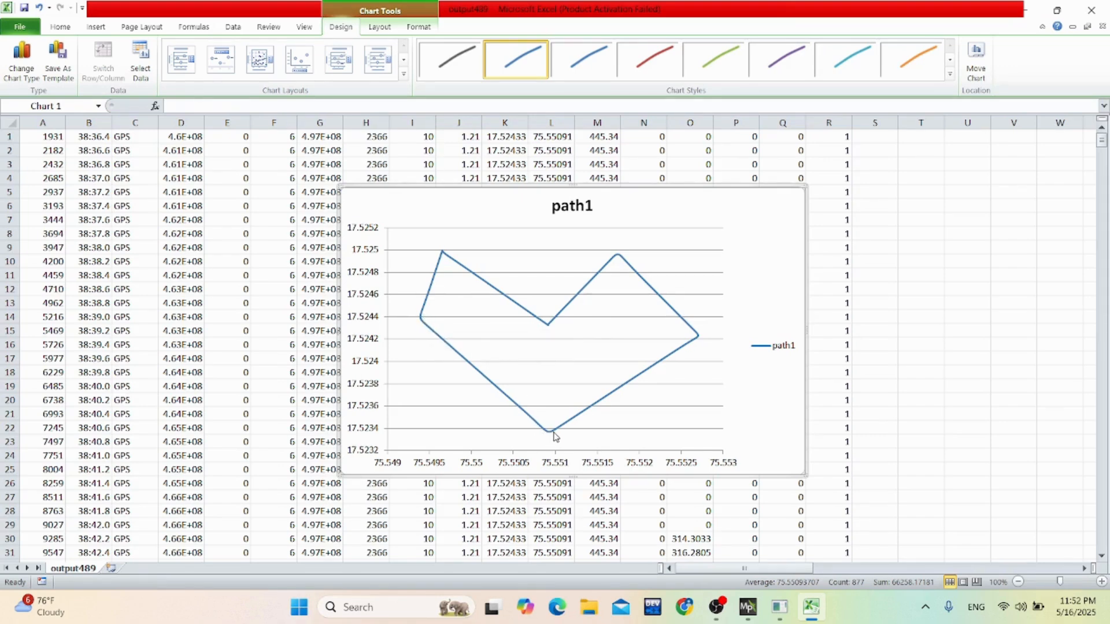
pyautogui.moveTo(553, 432)
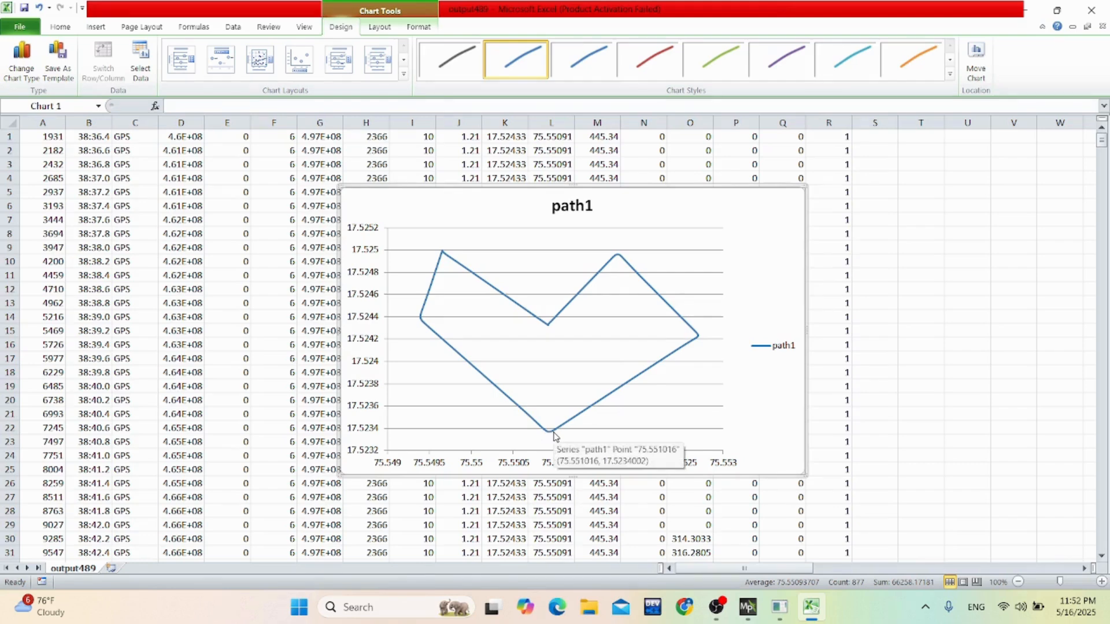